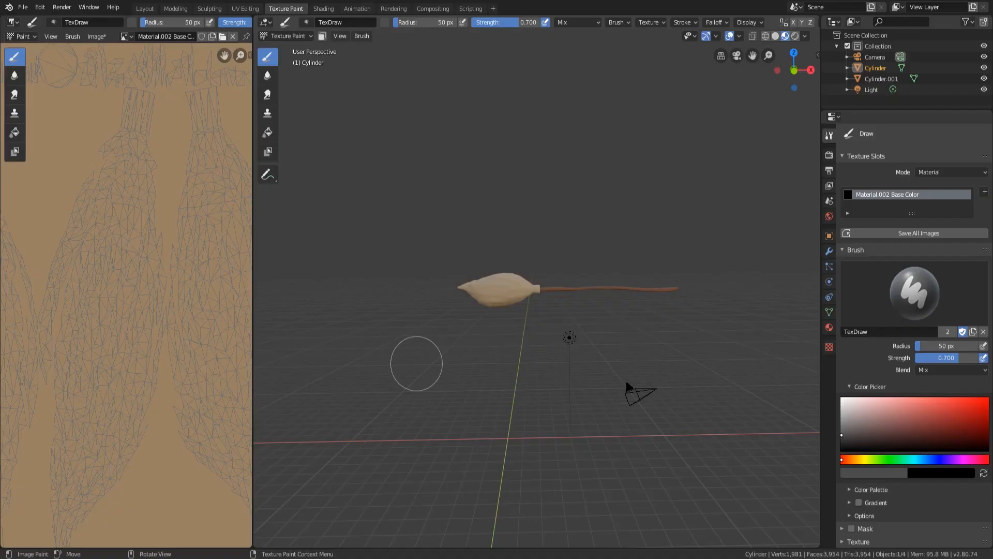
# Step: Paint two dark grey stripes around the collar between the broom's bristles and handle, using a 42 px brush at full strength
pyautogui.scroll(10, 451, 354)
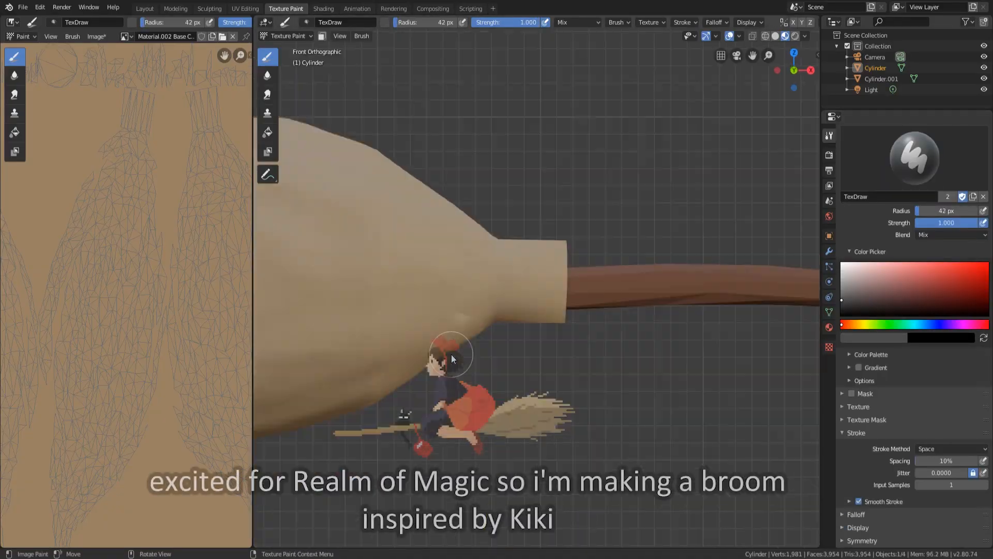
pyautogui.moveTo(509, 221)
pyautogui.mouseDown(button='middle')
pyautogui.moveTo(550, 128)
pyautogui.moveTo(563, 324)
pyautogui.mouseUp(button='middle')
pyautogui.moveTo(481, 243); pyautogui.dragTo(484, 321)
pyautogui.moveTo(563, 323); pyautogui.dragTo(545, 154, button='middle')
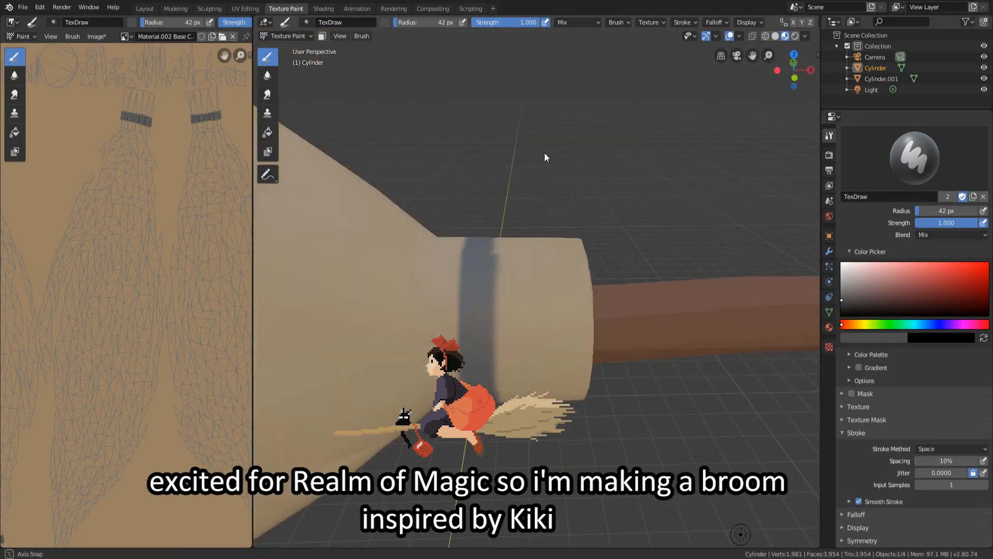
pyautogui.scroll(2, 134, 207)
pyautogui.moveTo(424, 178)
pyautogui.mouseDown(button='middle')
pyautogui.moveTo(502, 313)
pyautogui.moveTo(426, 531)
pyautogui.mouseUp(button='middle')
pyautogui.press('s')
pyautogui.moveTo(514, 305); pyautogui.dragTo(515, 382)
pyautogui.moveTo(514, 383)
pyautogui.mouseDown(button='middle')
pyautogui.moveTo(595, 68)
pyautogui.moveTo(587, 303)
pyautogui.mouseUp(button='middle')
pyautogui.moveTo(521, 305); pyautogui.dragTo(519, 91)
pyautogui.moveTo(520, 90); pyautogui.dragTo(479, 320, button='middle')
# Step: Add a cube above the broom, scale it down and stretch it along Z into an upright box
pyautogui.scroll(-8, 597, 362)
pyautogui.scroll(-2, 479, 320)
pyautogui.click(145, 9)
pyautogui.hotkey('alt', 'a')
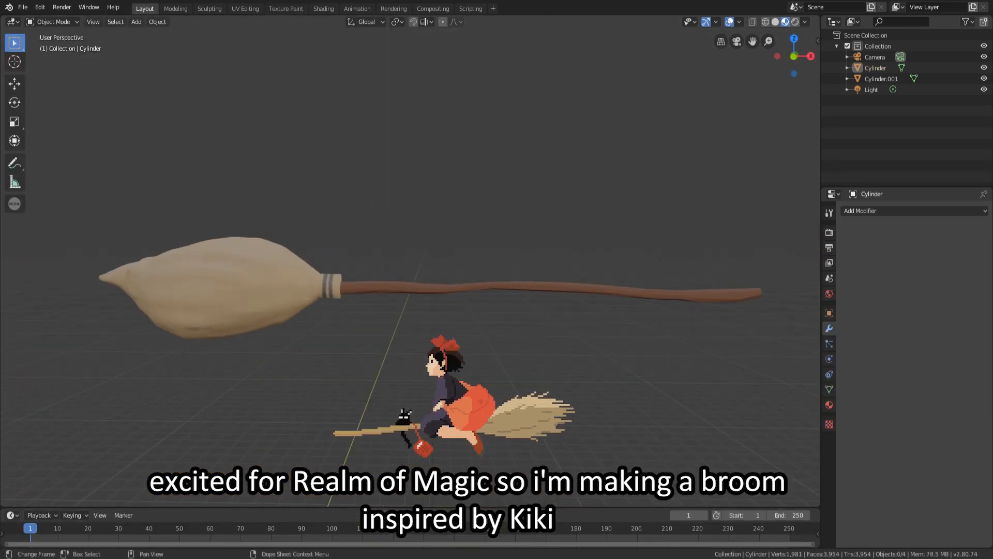
pyautogui.scroll(-5, 429, 290)
pyautogui.hotkey('shift', 'a')
pyautogui.press('g')
pyautogui.scroll(4, 413, 259)
pyautogui.press('s')
pyautogui.press('z')
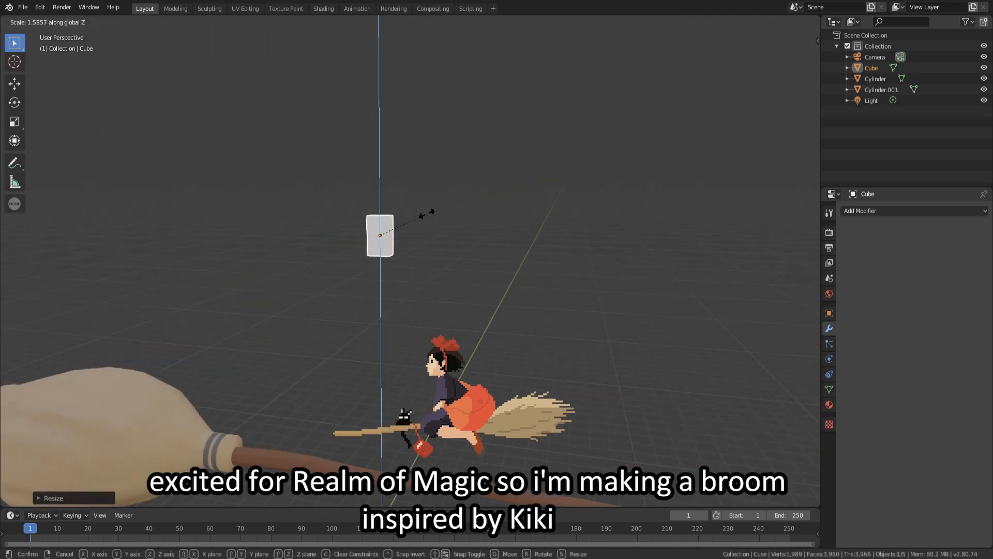
pyautogui.click(426, 215)
# Step: Add two small cylinders and place them side by side on top of the box
pyautogui.moveTo(426, 215); pyautogui.dragTo(491, 243, button='middle')
pyautogui.hotkey('shift', 'a')
pyautogui.scroll(-2, 425, 233)
pyautogui.press('s')
pyautogui.click(445, 174)
pyautogui.moveTo(445, 173); pyautogui.dragTo(447, 186, button='middle')
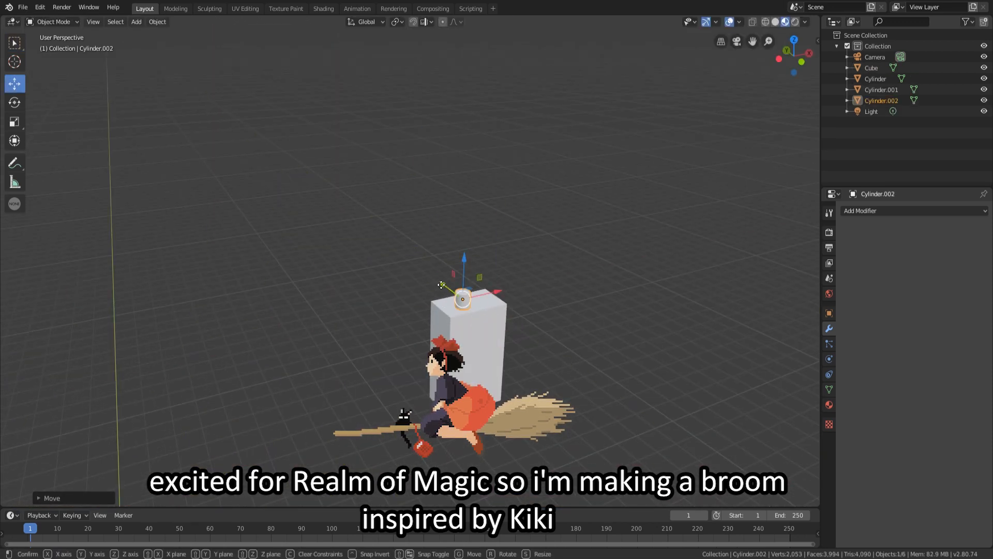
pyautogui.click(548, 311)
pyautogui.moveTo(601, 265); pyautogui.dragTo(600, 300, button='middle')
pyautogui.hotkey('alt', 'a')
pyautogui.click(158, 22)
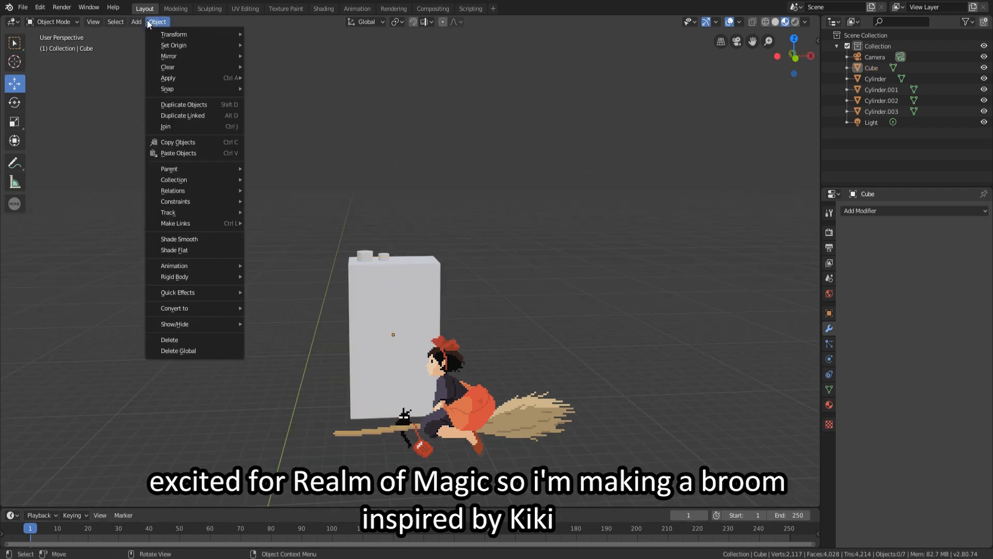
# Step: Add another cylinder, flatten it into a thin ring and scale it into a long narrow oval loop above the box
pyautogui.click(136, 22)
pyautogui.scroll(-6, 393, 290)
pyautogui.press('s')
pyautogui.press('z')
pyautogui.press('g')
pyautogui.moveTo(465, 223); pyautogui.dragTo(466, 259, button='middle')
pyautogui.press('s')
pyautogui.press('x')
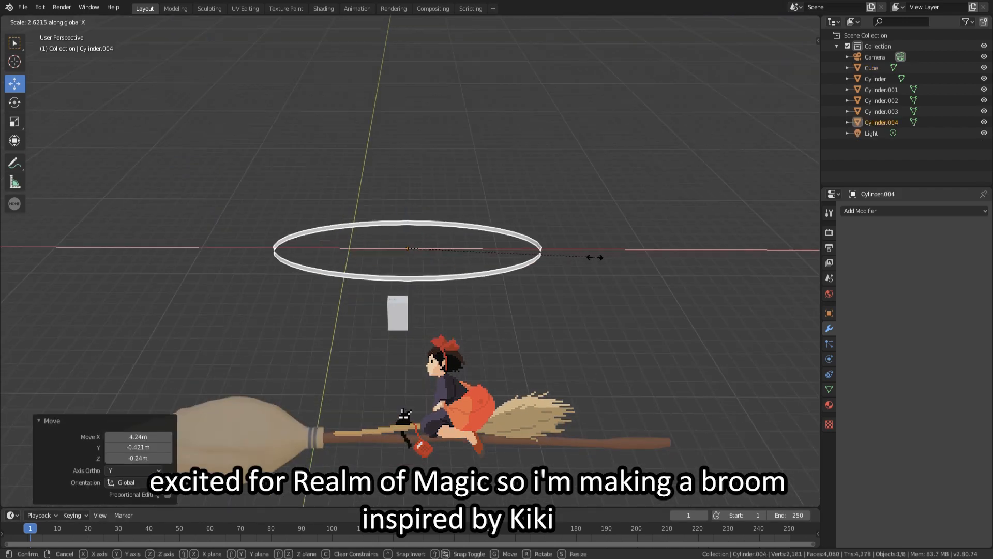
pyautogui.click(620, 291)
pyautogui.moveTo(621, 291); pyautogui.dragTo(569, 280, button='middle')
# Step: Reshape the loop with proportional editing into an irregular hanging string that meets the box's top edge
pyautogui.click(853, 211)
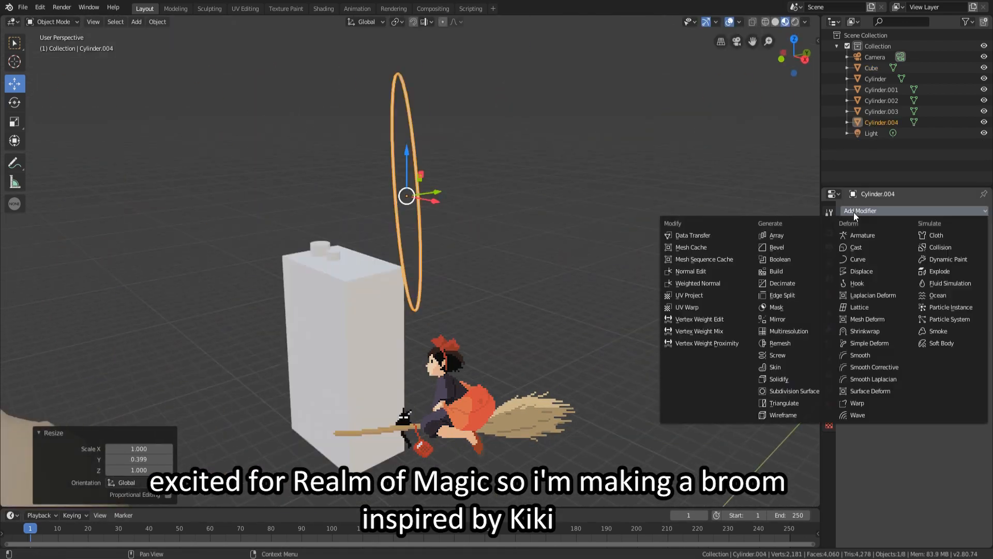
pyautogui.click(176, 9)
pyautogui.moveTo(650, 208); pyautogui.dragTo(517, 217, button='middle')
pyautogui.press('s')
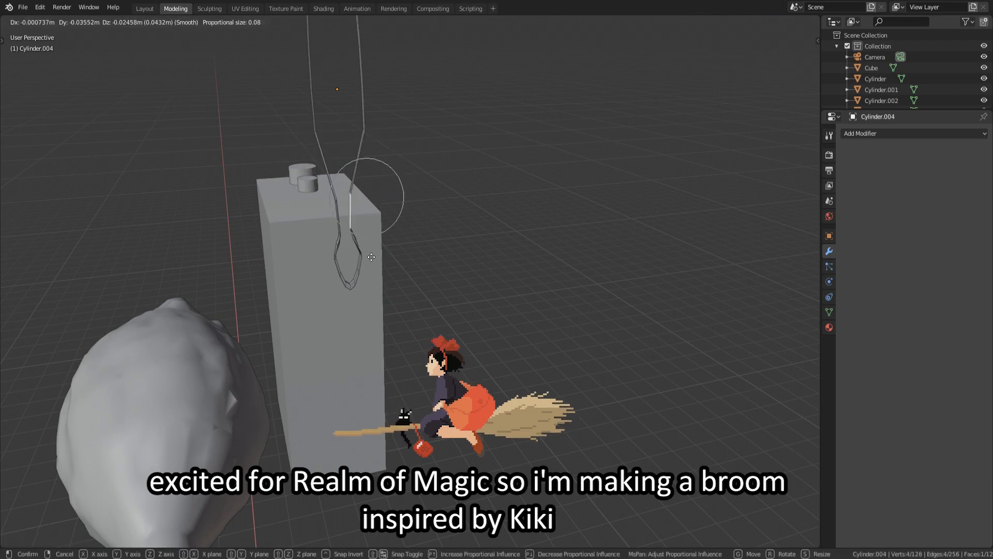
pyautogui.click(372, 258)
pyautogui.scroll(-4, 371, 257)
pyautogui.moveTo(371, 257); pyautogui.dragTo(374, 208, button='middle')
pyautogui.press('a')
pyautogui.scroll(3, 383, 257)
pyautogui.moveTo(383, 257); pyautogui.dragTo(518, 243, button='middle')
pyautogui.hotkey('alt', 'a')
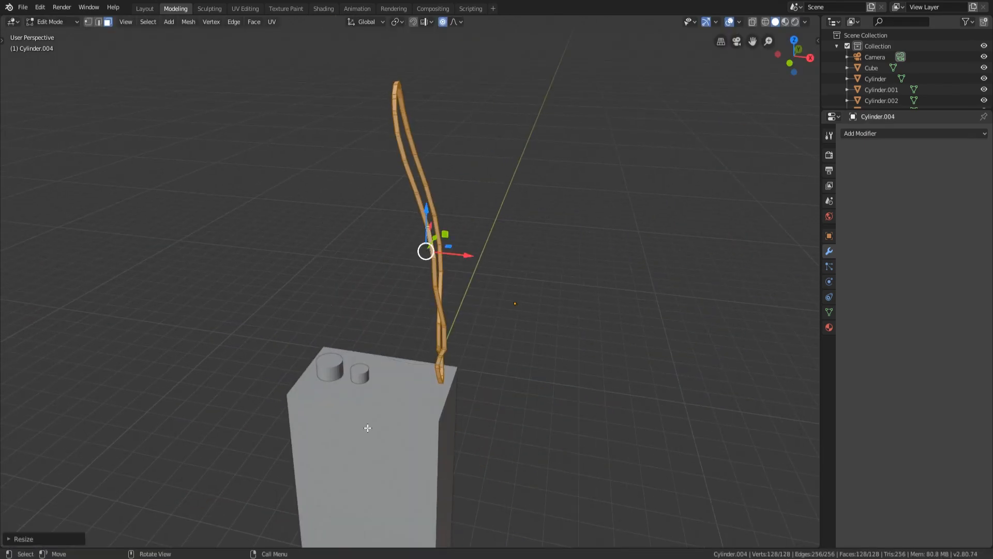
# Step: Remove the two small cylinders, then scale, rotate and move the box and string to hang at the broom handle
pyautogui.click(145, 9)
pyautogui.press('s')
pyautogui.press('r')
pyautogui.press('g')
pyautogui.click(561, 348)
pyautogui.hotkey('ctrl', 'j')
# Step: Move a face of the string loop beside the handle with proportional editing to wrap the loop around it
pyautogui.click(175, 9)
pyautogui.click(324, 280)
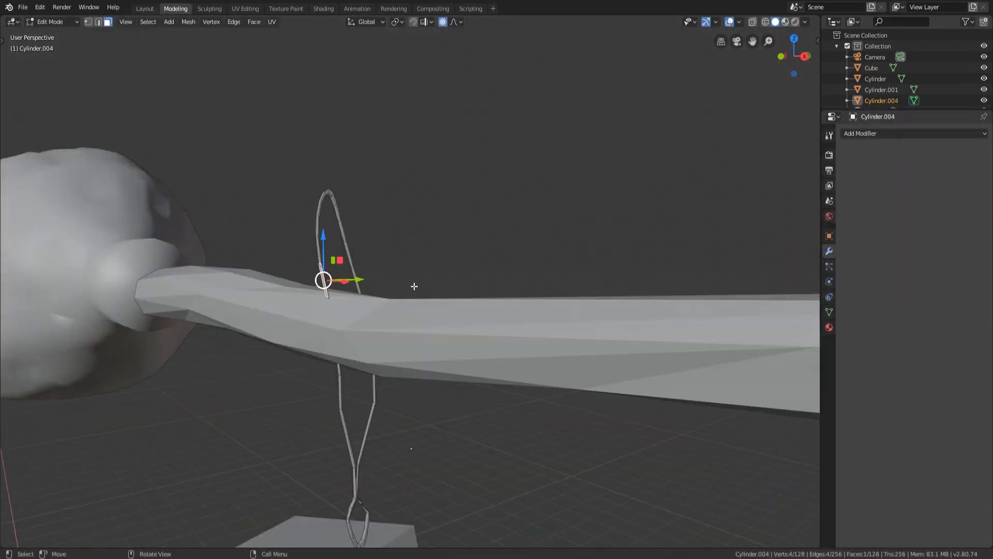
pyautogui.press('g')
pyautogui.click(415, 286)
pyautogui.moveTo(414, 286); pyautogui.dragTo(286, 341, button='middle')
# Step: Edit the string together with the box and fit the string section beneath the handle using proportional moves
pyautogui.click(145, 9)
pyautogui.click(176, 9)
pyautogui.moveTo(326, 277); pyautogui.dragTo(294, 265, button='middle')
pyautogui.press('g')
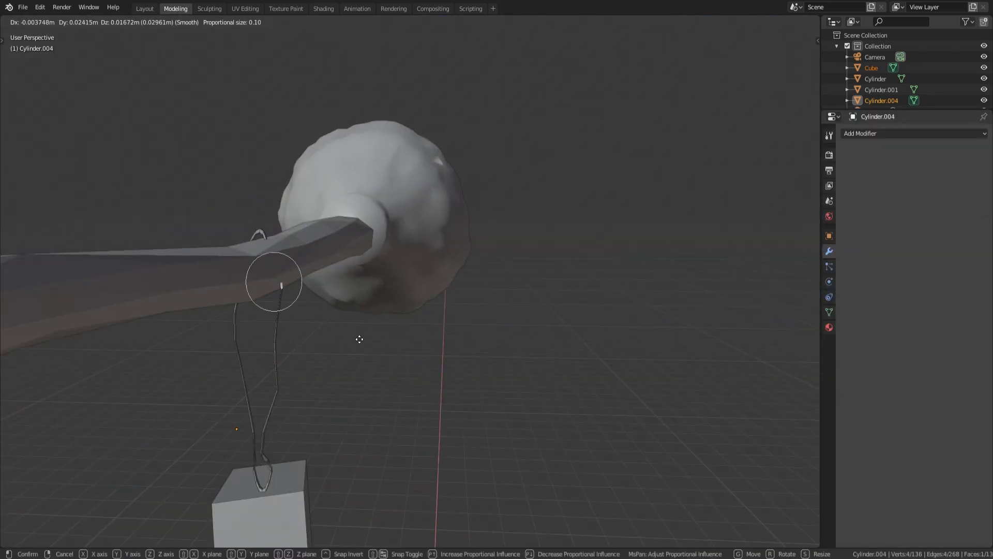
pyautogui.click(359, 339)
pyautogui.moveTo(359, 339); pyautogui.dragTo(375, 335, button='middle')
pyautogui.hotkey('shift', 'z')
pyautogui.hotkey('shift', 'z')
pyautogui.press('g')
pyautogui.click(309, 370)
# Step: Move the whole box to the lower end of the string and display the model with material preview shading
pyautogui.moveTo(308, 370); pyautogui.dragTo(507, 326, button='middle')
pyautogui.click(507, 327)
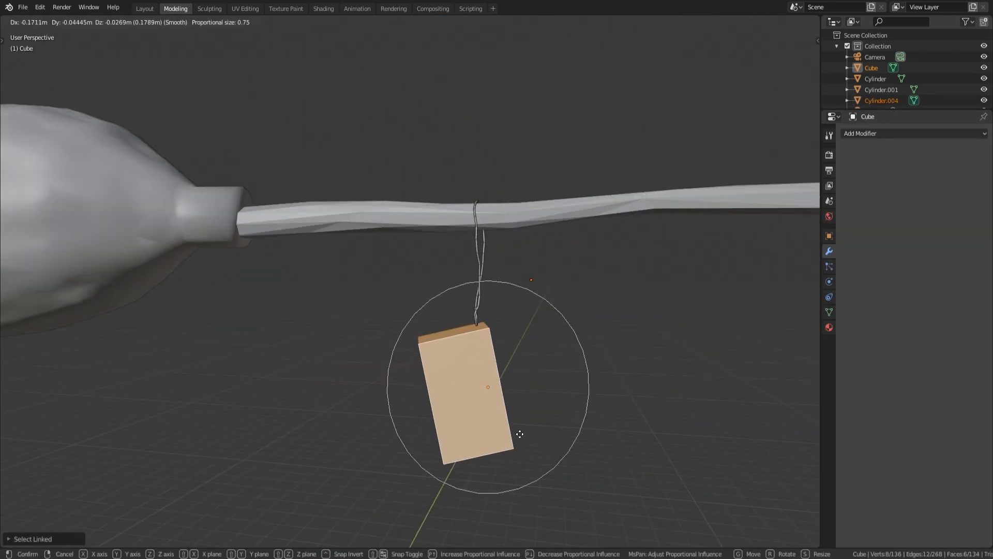
pyautogui.click(520, 434)
pyautogui.click(785, 21)
# Step: Add two small cylinders, scale and tilt them, and place them on top of the tilted box
pyautogui.click(145, 9)
pyautogui.hotkey('shift', 'a')
pyautogui.press('s')
pyautogui.press('g')
pyautogui.press('s')
pyautogui.moveTo(419, 330)
pyautogui.mouseDown(button='middle')
pyautogui.moveTo(425, 311)
pyautogui.moveTo(600, 262)
pyautogui.moveTo(585, 343)
pyautogui.moveTo(476, 326)
pyautogui.mouseUp(button='middle')
pyautogui.press('s')
pyautogui.press('r')
pyautogui.press('g')
pyautogui.hotkey('shift', 'a')
# Step: Join the two small cylinders on top of the box into one object
pyautogui.click(176, 9)
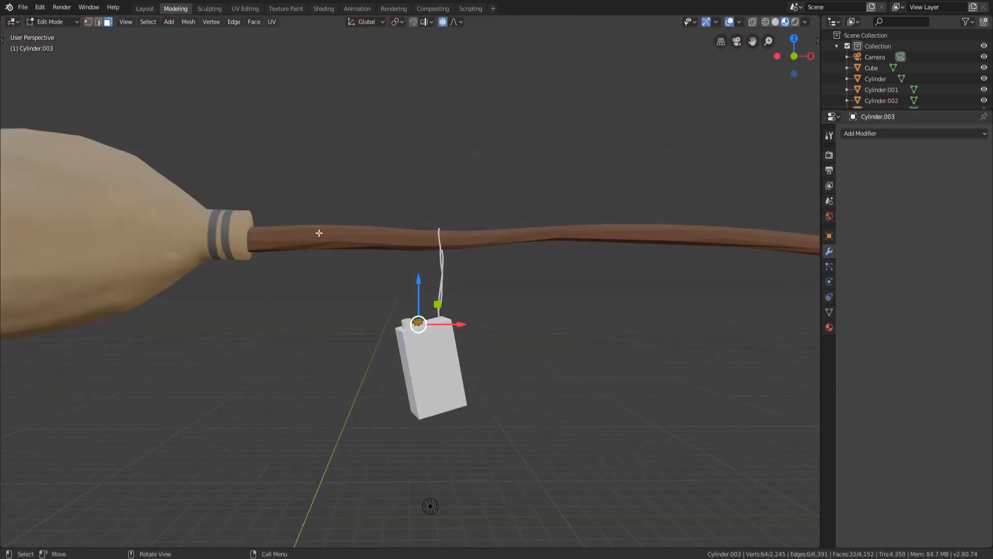
pyautogui.scroll(8, 320, 232)
pyautogui.click(144, 9)
pyautogui.keyDown('shift'); pyautogui.click(348, 314); pyautogui.keyUp('shift')
pyautogui.click(157, 22)
pyautogui.click(162, 126)
# Step: Unwrap the box's large front face, then scale and move its UV island within the texture area
pyautogui.click(245, 8)
pyautogui.press('u')
pyautogui.click(552, 458)
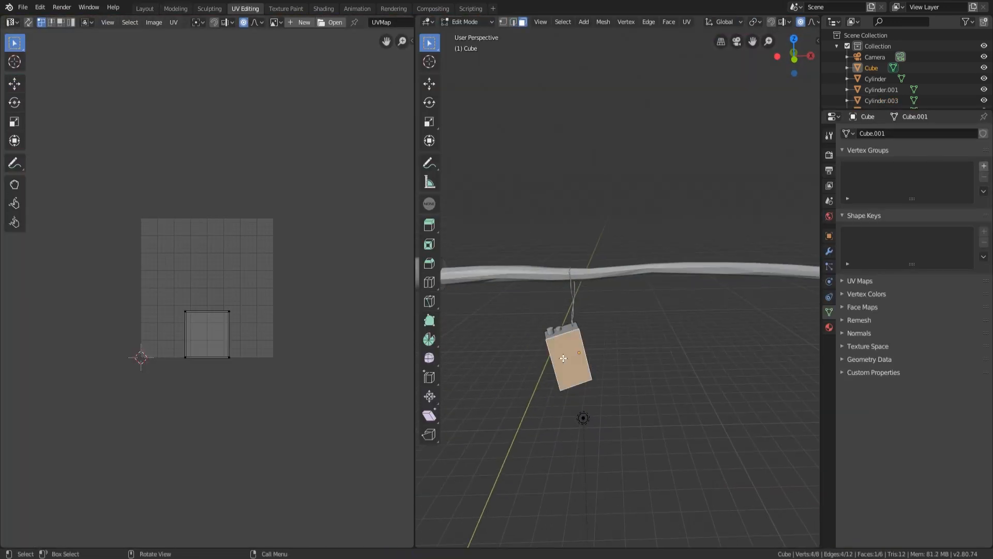
pyautogui.click(220, 359)
pyautogui.press('u')
pyautogui.press('g')
pyautogui.click(346, 188)
pyautogui.press('s')
pyautogui.moveTo(584, 331); pyautogui.dragTo(553, 357, button='middle')
pyautogui.press('g')
# Step: Unwrap the box's remaining faces, shrinking two small islands and placing them below the tall rectangular island
pyautogui.press('u')
pyautogui.press('g')
pyautogui.click(565, 357)
pyautogui.press('s')
pyautogui.press('g')
pyautogui.press('s')
pyautogui.press('g')
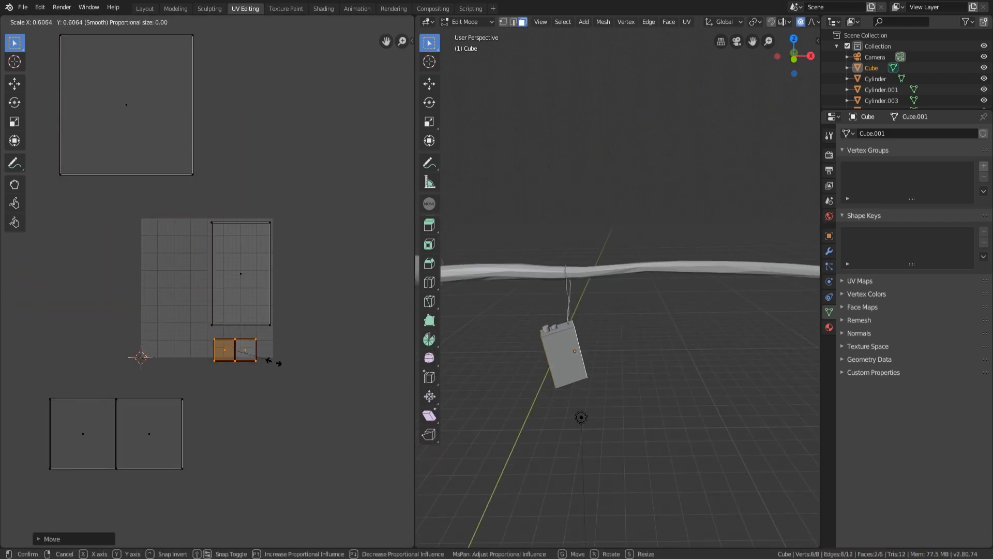
pyautogui.click(338, 341)
# Step: Add a red Base Color paint texture to the box
pyautogui.click(145, 9)
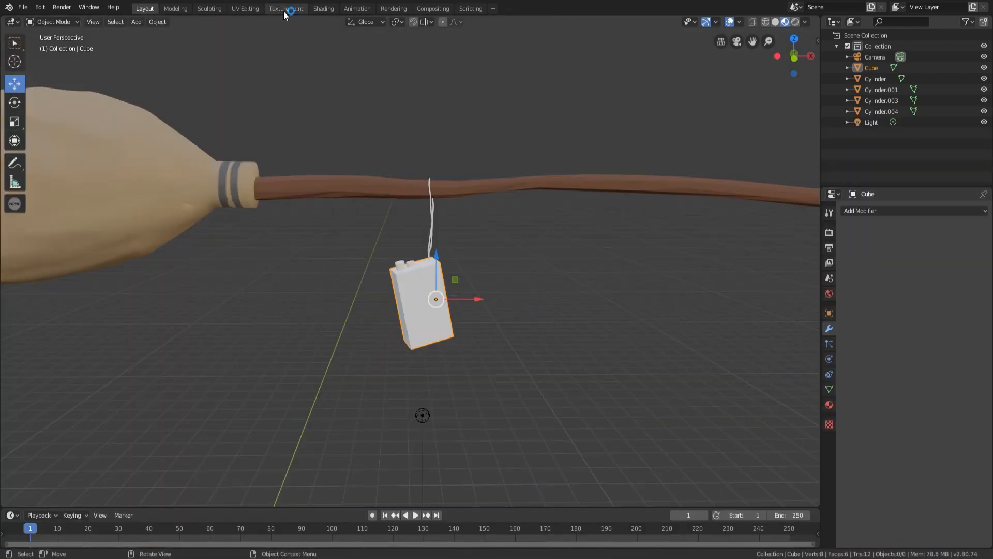
pyautogui.click(286, 9)
pyautogui.click(984, 193)
pyautogui.moveTo(124, 248); pyautogui.dragTo(117, 531)
# Step: Add a Base Color paint texture to the small cylinders on top of the box
pyautogui.click(145, 9)
pyautogui.click(402, 268)
pyautogui.click(286, 8)
pyautogui.click(984, 193)
# Step: Unwrap the string loop with Smart UV Project and lower a shader value in the material nodes
pyautogui.click(245, 9)
pyautogui.press('u')
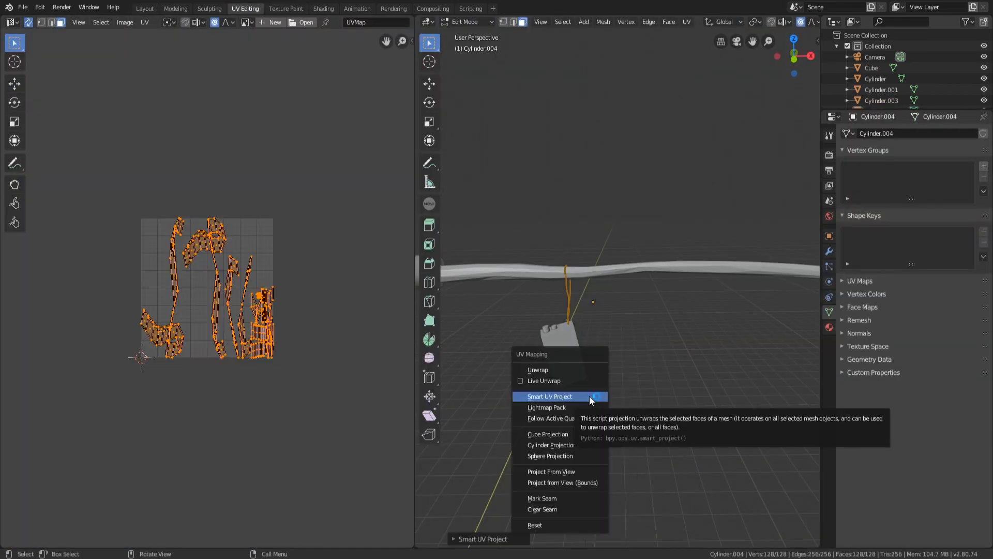
pyautogui.click(591, 400)
pyautogui.click(324, 8)
pyautogui.click(286, 9)
pyautogui.click(323, 8)
pyautogui.moveTo(452, 440); pyautogui.dragTo(426, 440)
# Step: Edit the small cylinders on top of the red box and rotate the selected one
pyautogui.click(406, 202)
pyautogui.click(176, 8)
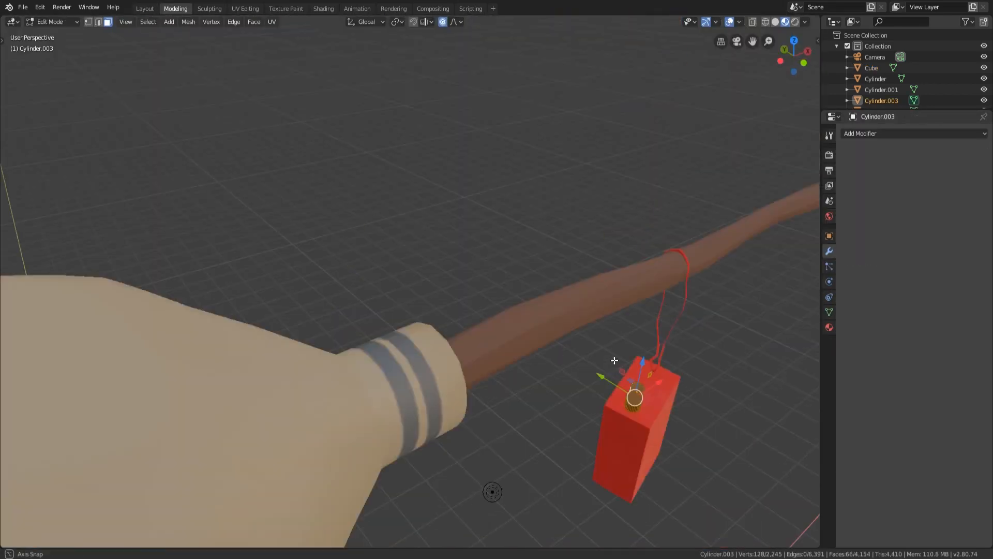
pyautogui.moveTo(614, 359); pyautogui.dragTo(388, 365, button='middle')
pyautogui.press('r')
# Step: Paint a black rectangular outline across the upper front of the red box, using straight Line strokes and a 14 px brush
pyautogui.click(286, 9)
pyautogui.press('f')
pyautogui.scroll(8, 544, 324)
pyautogui.moveTo(558, 331); pyautogui.dragTo(538, 318, button='middle')
pyautogui.press('f')
pyautogui.moveTo(441, 150); pyautogui.dragTo(461, 232)
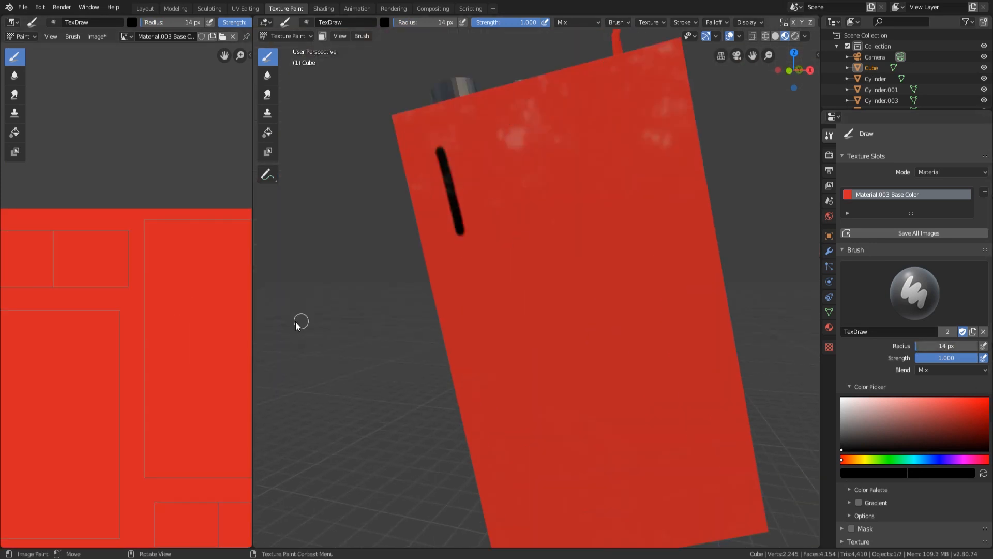
pyautogui.hotkey('ctrl', 'z')
pyautogui.scroll(-6, 915, 362)
pyautogui.click(951, 436)
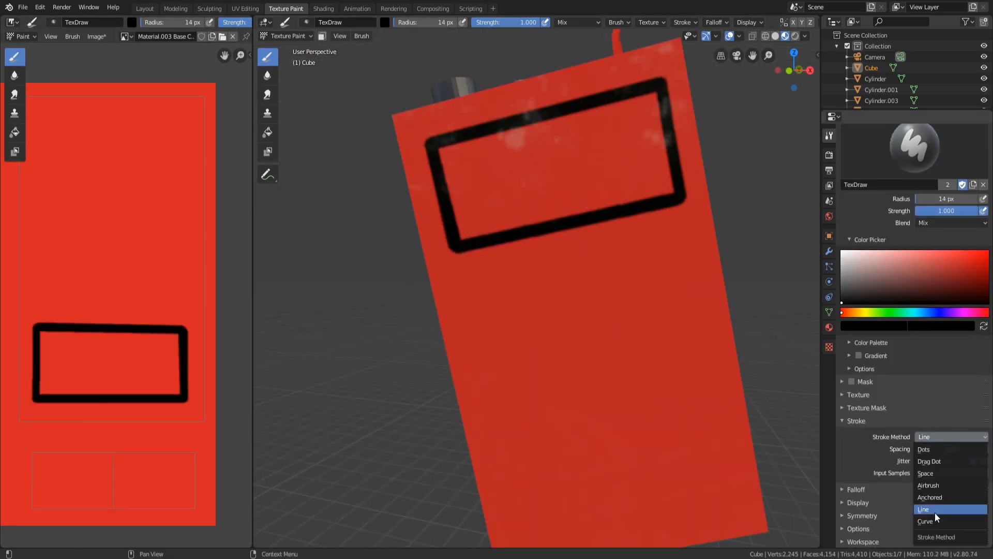
# Step: Fill the outlined rectangle with black and draw a straight white line along its upper edge with a 6 px brush
pyautogui.click(841, 252)
pyautogui.scroll(-1, 926, 413)
pyautogui.click(926, 423)
pyautogui.click(926, 495)
pyautogui.press('f')
pyautogui.moveTo(178, 392); pyautogui.dragTo(44, 392)
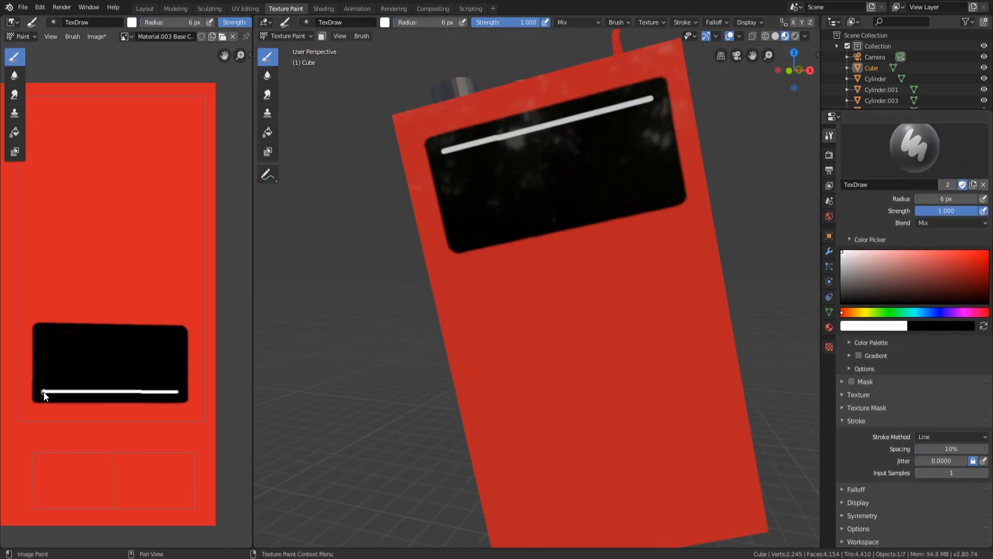
# Step: Draw more thin white Line strokes inside the black panel as markings and enlarge the image view
pyautogui.moveTo(178, 337); pyautogui.dragTo(150, 336)
pyautogui.moveTo(149, 338); pyautogui.dragTo(138, 349)
pyautogui.scroll(1, 95, 386)
pyautogui.press('f')
pyautogui.moveTo(50, 400); pyautogui.dragTo(161, 399)
pyautogui.moveTo(33, 374); pyautogui.dragTo(172, 376)
pyautogui.moveTo(253, 362); pyautogui.dragTo(455, 362)
pyautogui.click(927, 437)
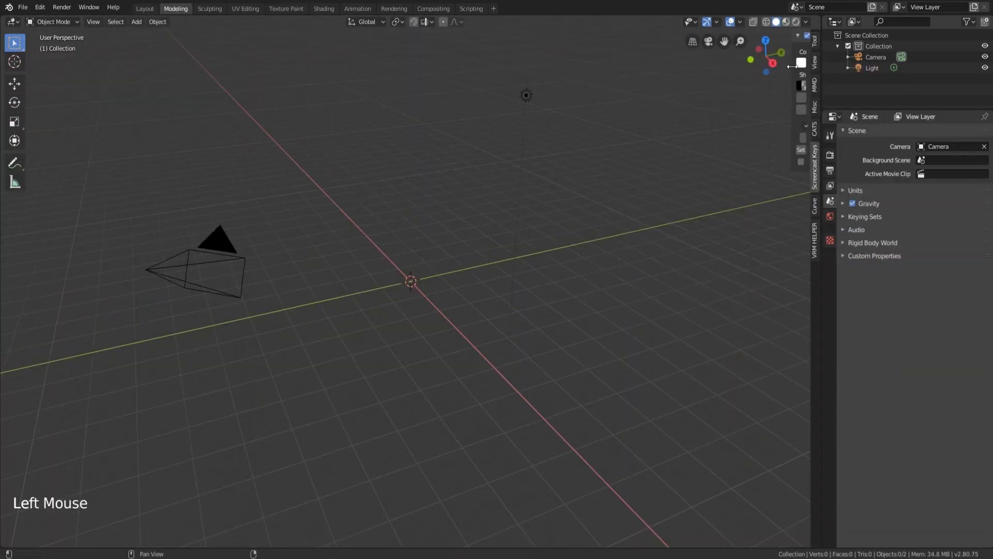
# Step: Add a cylinder, raise it above the origin and flatten it along the Z axis
pyautogui.click(136, 22)
pyautogui.click(234, 90)
pyautogui.moveTo(337, 311); pyautogui.dragTo(455, 269, button='middle')
pyautogui.scroll(2, 409, 279)
pyautogui.click(15, 83)
pyautogui.moveTo(410, 236); pyautogui.dragTo(408, 111)
pyautogui.keyDown('shift'); pyautogui.moveTo(408, 155); pyautogui.dragTo(402, 305, button='middle'); pyautogui.keyUp('shift')
pyautogui.press('s')
pyautogui.press('z')
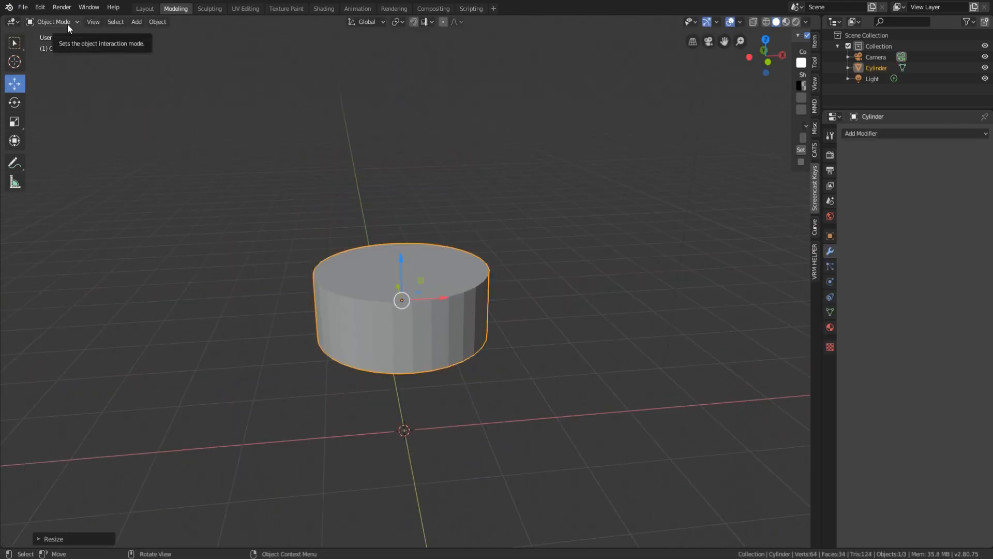
# Step: In Edit Mode, extrude the cylinder's top and bottom faces and scale them inward to round both ends
pyautogui.click(68, 26)
pyautogui.click(58, 44)
pyautogui.click(102, 21)
pyautogui.click(403, 271)
pyautogui.moveTo(637, 329); pyautogui.dragTo(643, 317, button='middle')
pyautogui.press('e')
pyautogui.click(624, 281)
pyautogui.moveTo(624, 281); pyautogui.dragTo(481, 315, button='middle')
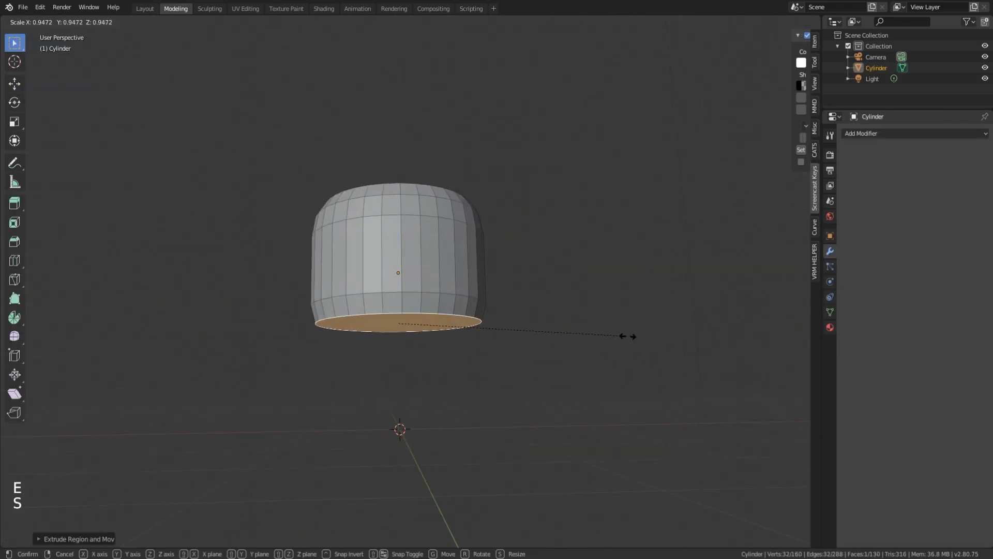
# Step: Add a loop cut around the middle of the body and scale it outward so the sides bulge
pyautogui.click(98, 21)
pyautogui.keyDown('alt'); pyautogui.click(399, 259); pyautogui.keyUp('alt')
pyautogui.rightClick(401, 259)
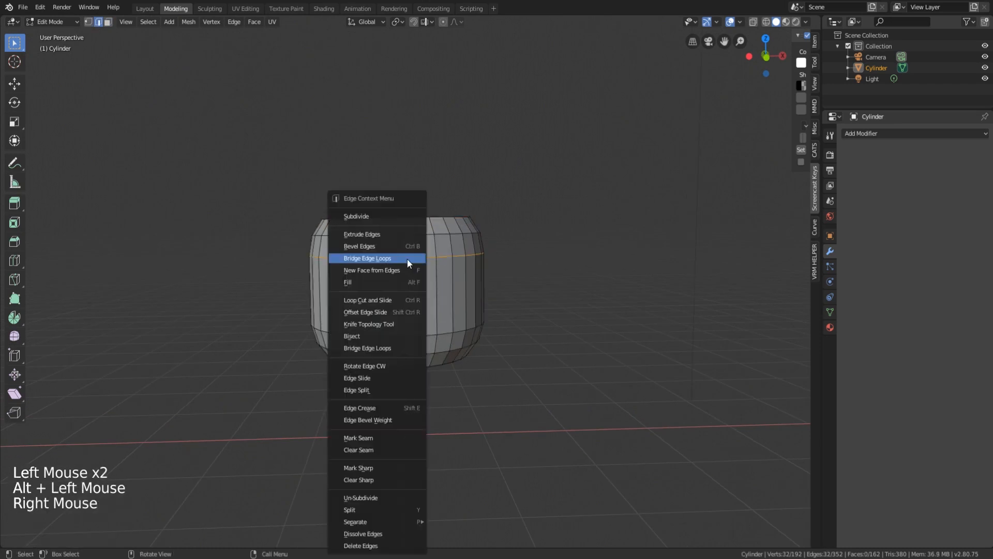
pyautogui.click(408, 258)
pyautogui.rightClick(418, 261)
pyautogui.click(414, 299)
pyautogui.click(397, 294)
pyautogui.press('s')
# Step: Select the whole mesh and scale it along the Z axis
pyautogui.moveTo(539, 365); pyautogui.dragTo(473, 331, button='middle')
pyautogui.press('a')
pyautogui.press('s')
pyautogui.press('z')
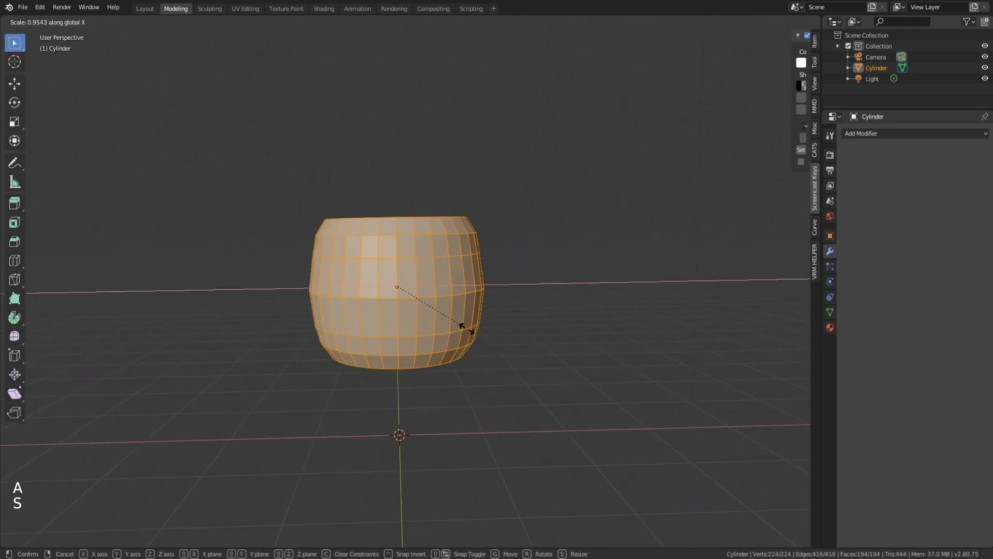
pyautogui.click(466, 331)
# Step: Extrude the body's top face straight upward into a short neck
pyautogui.click(108, 22)
pyautogui.click(401, 233)
pyautogui.moveTo(564, 259); pyautogui.dragTo(575, 274, button='middle')
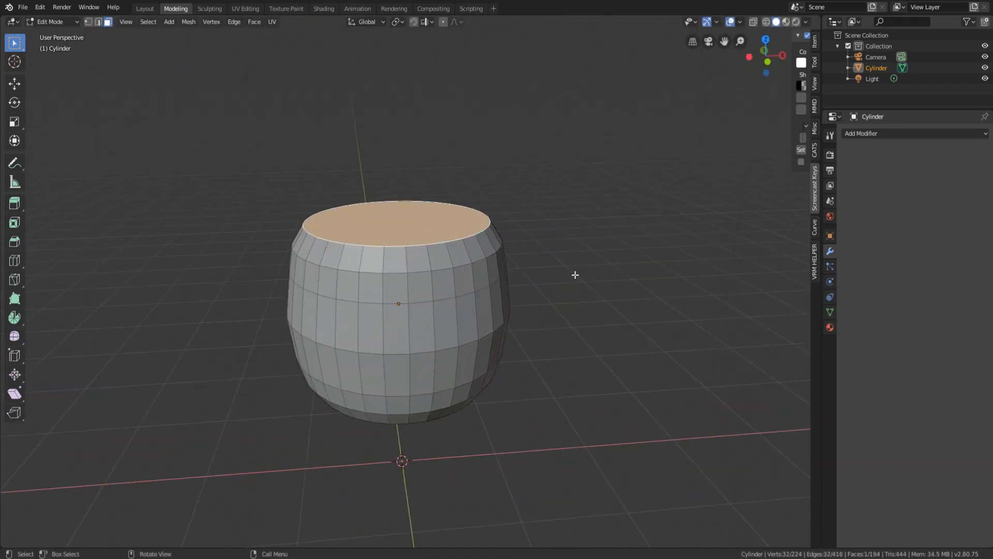
pyautogui.click(517, 244)
pyautogui.moveTo(517, 244); pyautogui.dragTo(535, 281, button='middle')
pyautogui.scroll(-2, 550, 246)
pyautogui.click(558, 250)
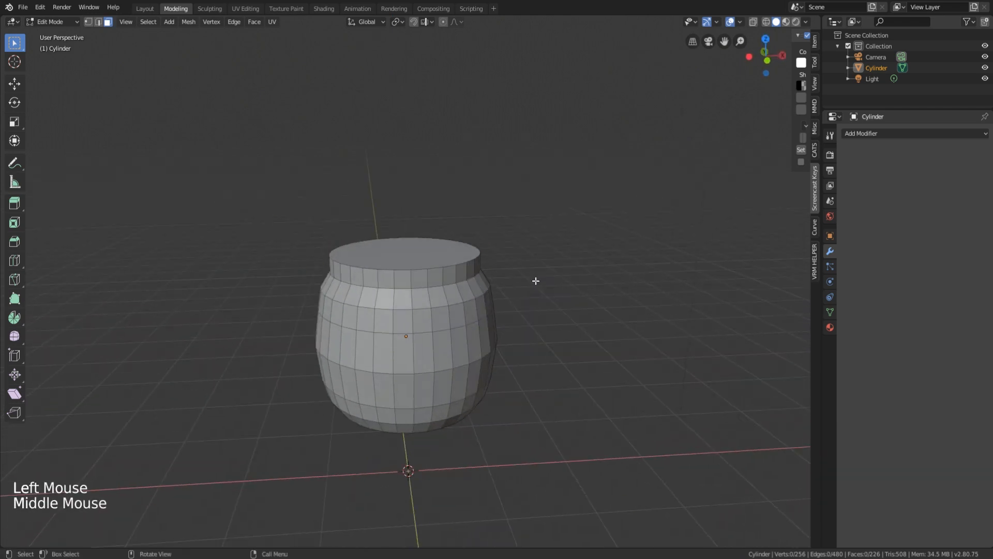
# Step: Shape the top of the neck into a flared lid with a rounded knob at its centre
pyautogui.keyDown('shift'); pyautogui.moveTo(478, 253); pyautogui.dragTo(510, 277, button='middle'); pyautogui.keyUp('shift')
pyautogui.click(563, 282)
pyautogui.moveTo(564, 289); pyautogui.dragTo(572, 271, button='middle')
pyautogui.scroll(-5, 572, 271)
pyautogui.scroll(2, 572, 271)
# Step: Narrow the edge loop beneath the lid, then add a loop cut around the lid's rim and scale it
pyautogui.click(98, 22)
pyautogui.keyDown('alt'); pyautogui.click(406, 331); pyautogui.keyUp('alt')
pyautogui.press('s')
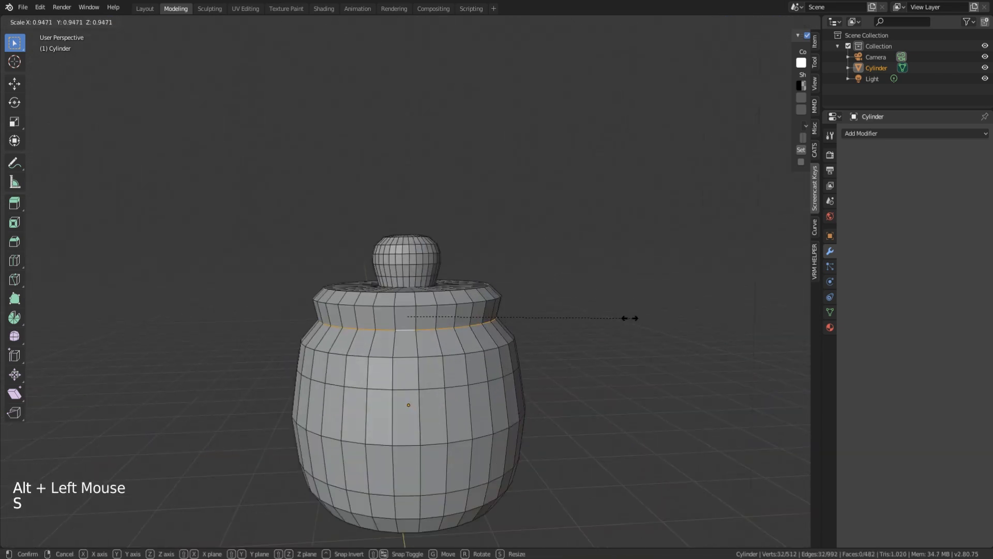
pyautogui.rightClick(423, 331)
pyautogui.click(423, 330)
pyautogui.press('s')
pyautogui.moveTo(584, 326)
pyautogui.mouseDown(button='middle')
pyautogui.moveTo(588, 351)
pyautogui.moveTo(585, 328)
pyautogui.mouseUp(button='middle')
# Step: Add loop cuts around the jar's shoulder and upper body and scale them outward to round the profile
pyautogui.rightClick(383, 339)
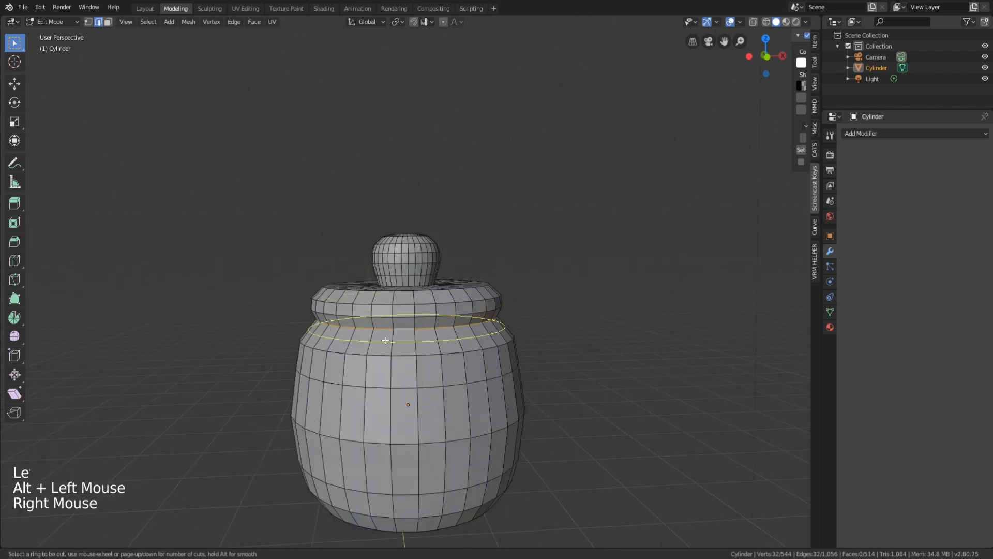
pyautogui.press('s')
pyautogui.moveTo(560, 393); pyautogui.dragTo(558, 369, button='middle')
pyautogui.keyDown('alt'); pyautogui.click(440, 322); pyautogui.keyUp('alt')
pyautogui.rightClick(440, 321)
pyautogui.click(439, 300)
pyautogui.press('s')
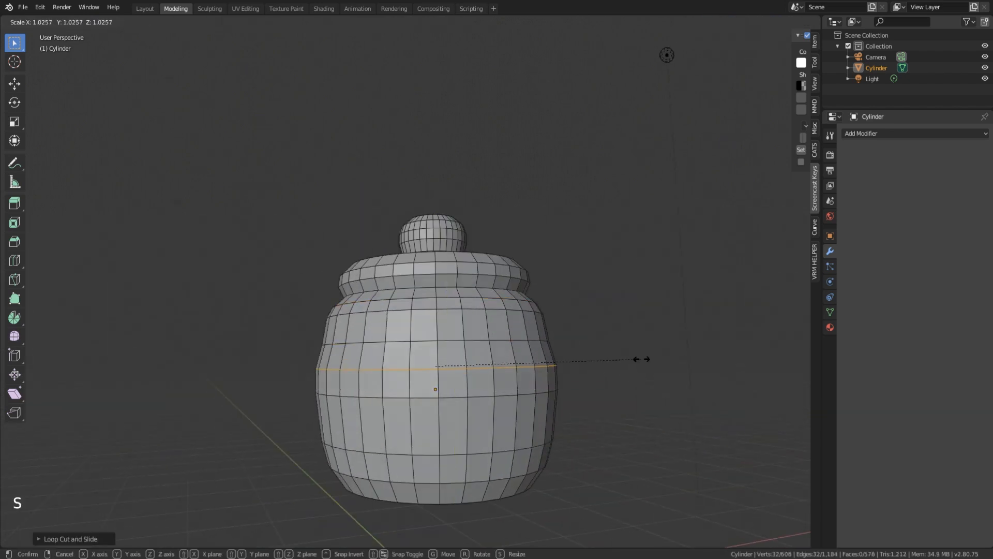
pyautogui.click(640, 359)
# Step: Scale the edge loop in the groove between the lid and the jar body
pyautogui.scroll(-1, 592, 403)
pyautogui.moveTo(592, 408); pyautogui.dragTo(486, 319, button='middle')
pyautogui.scroll(2, 486, 319)
pyautogui.keyDown('alt'); pyautogui.click(445, 312); pyautogui.keyUp('alt')
pyautogui.press('s')
pyautogui.click(626, 312)
pyautogui.moveTo(626, 312); pyautogui.dragTo(626, 321, button='middle')
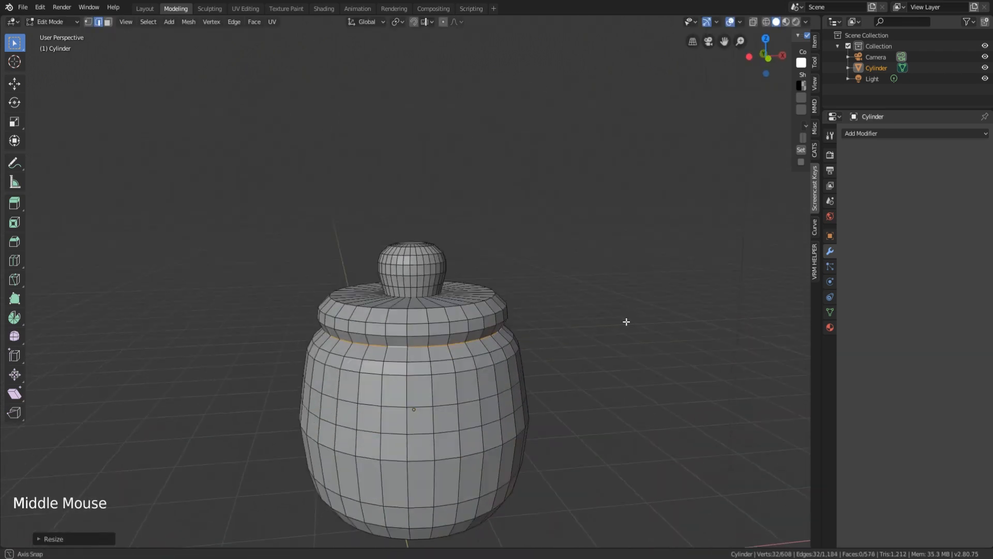
# Step: Add a loop cut around the lid's top surface and adjust its position to refine the lid's curve
pyautogui.keyDown('alt'); pyautogui.click(395, 379); pyautogui.keyUp('alt')
pyautogui.rightClick(393, 377)
pyautogui.click(392, 300)
pyautogui.click(418, 359)
pyautogui.rightClick(418, 360)
pyautogui.press('g')
pyautogui.scroll(1, 576, 326)
pyautogui.click(413, 332)
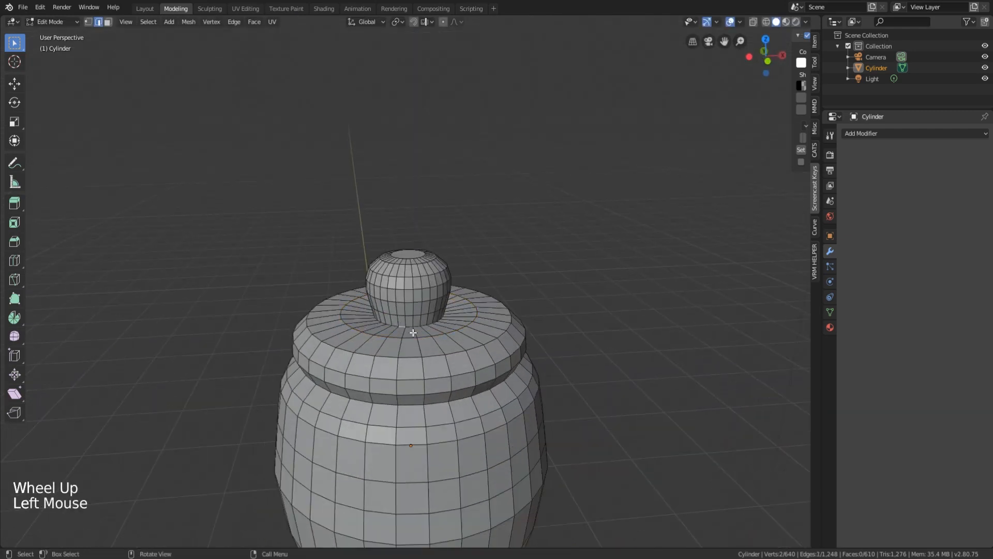
pyautogui.click(568, 339)
pyautogui.moveTo(579, 341); pyautogui.dragTo(589, 334, button='middle')
pyautogui.scroll(-5, 589, 334)
pyautogui.moveTo(592, 331); pyautogui.dragTo(588, 318, button='middle')
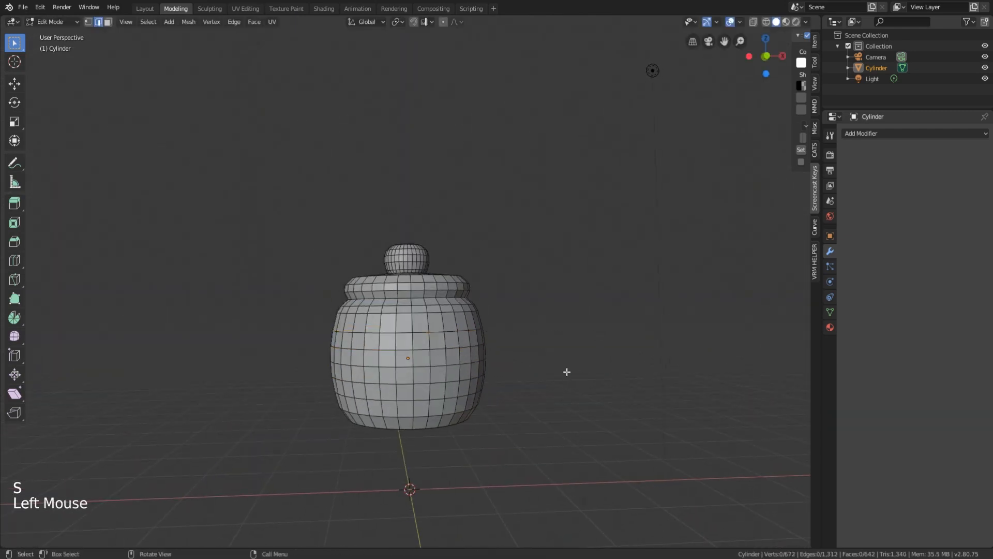
# Step: Set up the jar for sculpting from the front, enabling Dyntopo and Smooth Stroke for the Draw brush
pyautogui.click(210, 8)
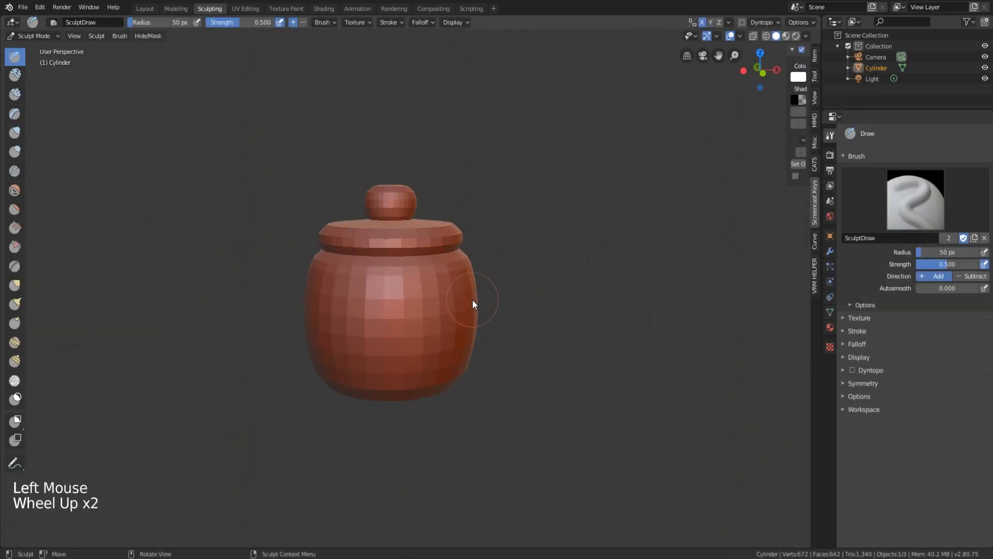
pyautogui.press('KP_5')
pyautogui.press('KP_1')
pyautogui.click(853, 370)
pyautogui.click(853, 399)
pyautogui.press('KP_5')
pyautogui.press('KP_1')
pyautogui.scroll(4, 239, 187)
pyautogui.click(863, 395)
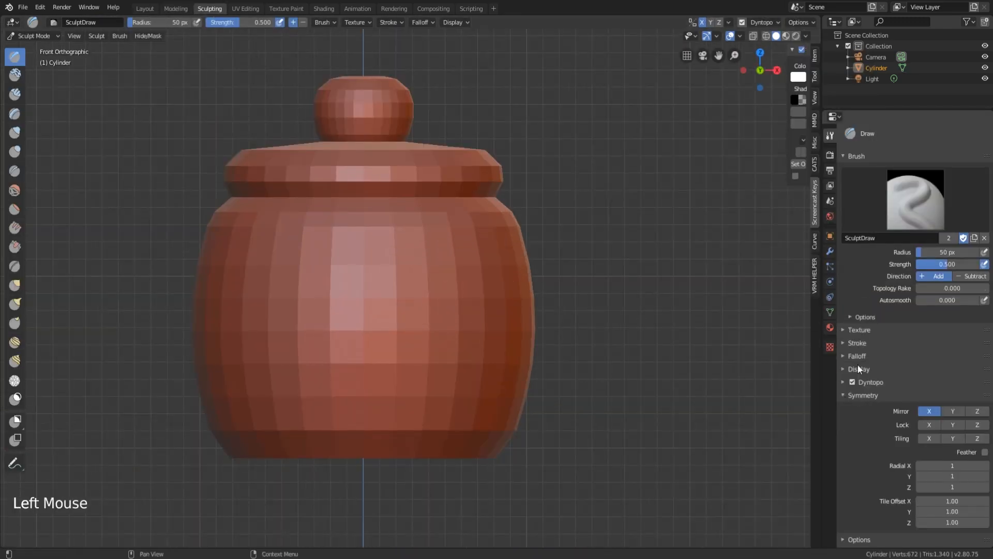
pyautogui.click(858, 343)
pyautogui.click(859, 423)
# Step: Sculpt a raised, mirrored heart outline on the jar's front with the Draw brush at strength 1.000
pyautogui.moveTo(378, 487); pyautogui.dragTo(381, 488)
pyautogui.scroll(-4, 518, 323)
pyautogui.moveTo(509, 331); pyautogui.dragTo(518, 324, button='middle')
pyautogui.scroll(5, 519, 324)
pyautogui.moveTo(355, 268); pyautogui.dragTo(213, 229)
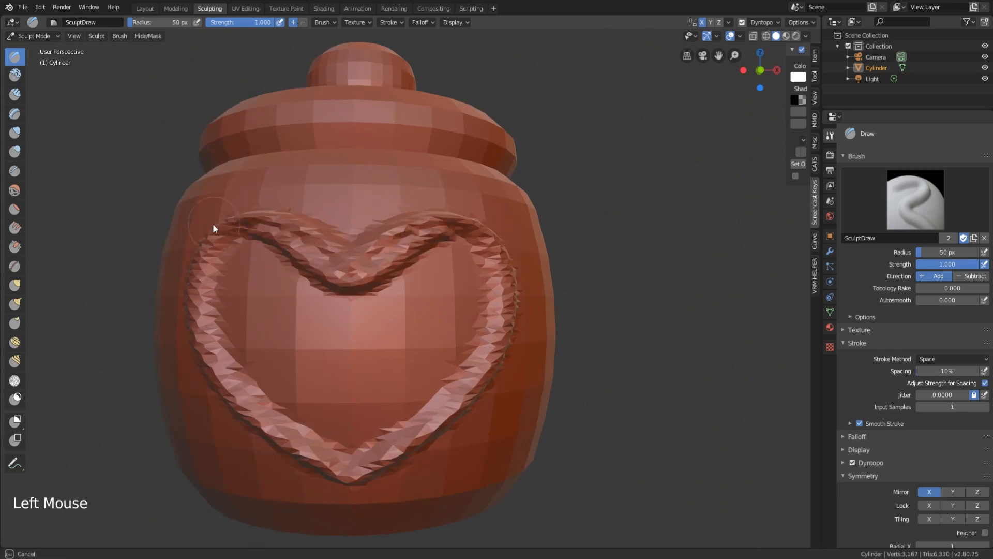
pyautogui.scroll(3, 512, 376)
pyautogui.keyDown('shift'); pyautogui.moveTo(393, 311); pyautogui.dragTo(440, 290, button='middle'); pyautogui.keyUp('shift')
pyautogui.moveTo(396, 257); pyautogui.dragTo(343, 235)
pyautogui.moveTo(564, 404)
pyautogui.mouseDown(button='middle')
pyautogui.moveTo(463, 409)
pyautogui.moveTo(563, 403)
pyautogui.mouseUp(button='middle')
pyautogui.hotkey('ctrl', 'z')
# Step: Build up the heart outline with the Clay Strips brush at strength 1.000, using Smooth Stroke
pyautogui.click(14, 94)
pyautogui.moveTo(396, 251); pyautogui.dragTo(361, 221)
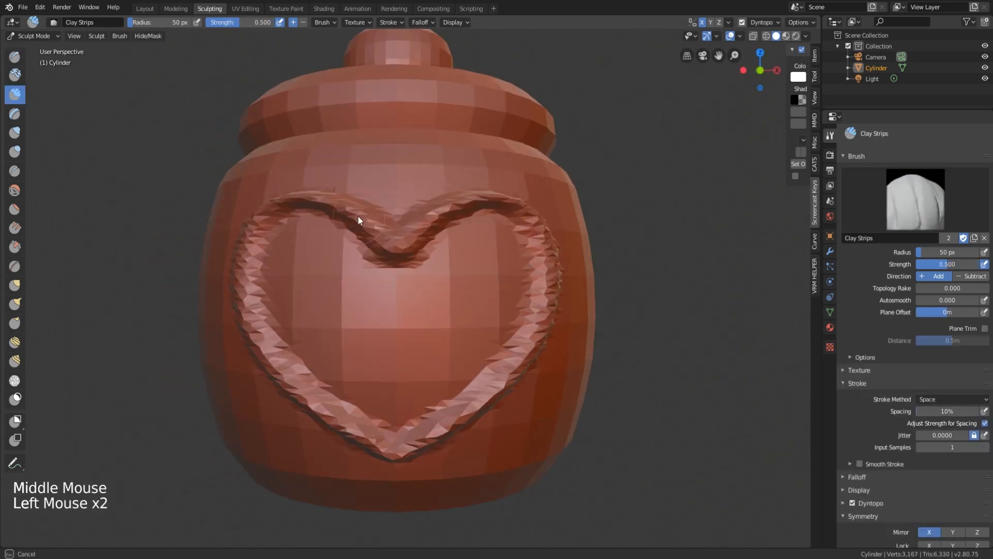
pyautogui.moveTo(384, 431); pyautogui.dragTo(395, 393)
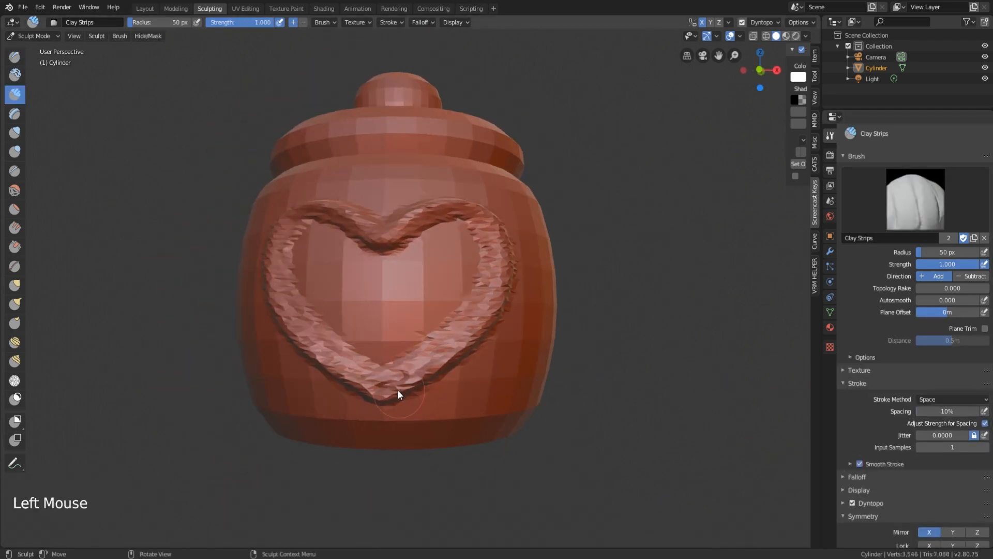
# Step: Even out the rough ridge of the heart outline with the Scrape/Peaks brush at strength 0.500
pyautogui.click(14, 247)
pyautogui.scroll(2, 288, 238)
pyautogui.moveTo(289, 238); pyautogui.dragTo(393, 248, button='middle')
pyautogui.moveTo(357, 279); pyautogui.dragTo(351, 355)
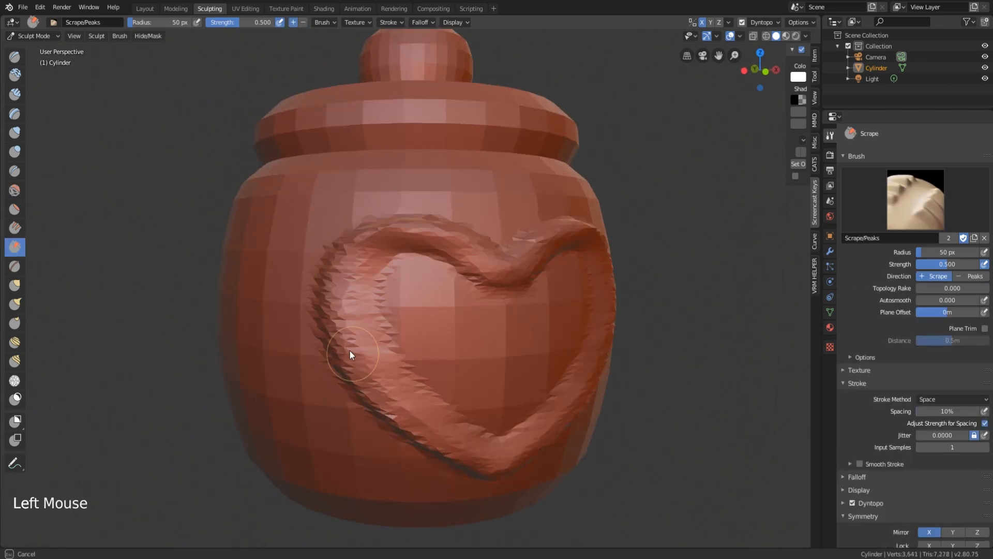
pyautogui.scroll(-5, 404, 320)
pyautogui.moveTo(403, 321)
pyautogui.mouseDown(button='middle')
pyautogui.moveTo(434, 315)
pyautogui.moveTo(332, 294)
pyautogui.mouseUp(button='middle')
# Step: Sharpen the edges and inner notch of the heart outline with the Pinch/Magnify brush
pyautogui.click(14, 95)
pyautogui.click(14, 266)
pyautogui.moveTo(357, 207)
pyautogui.mouseDown()
pyautogui.moveTo(362, 283)
pyautogui.moveTo(342, 316)
pyautogui.mouseUp()
pyautogui.moveTo(342, 315)
pyautogui.mouseDown(button='middle')
pyautogui.moveTo(349, 346)
pyautogui.moveTo(310, 279)
pyautogui.moveTo(394, 331)
pyautogui.mouseUp(button='middle')
pyautogui.scroll(2, 339, 277)
pyautogui.moveTo(393, 352); pyautogui.dragTo(427, 406)
pyautogui.scroll(-5, 428, 383)
pyautogui.moveTo(403, 372); pyautogui.dragTo(438, 367, button='middle')
pyautogui.scroll(9, 438, 367)
pyautogui.moveTo(362, 289); pyautogui.dragTo(364, 296)
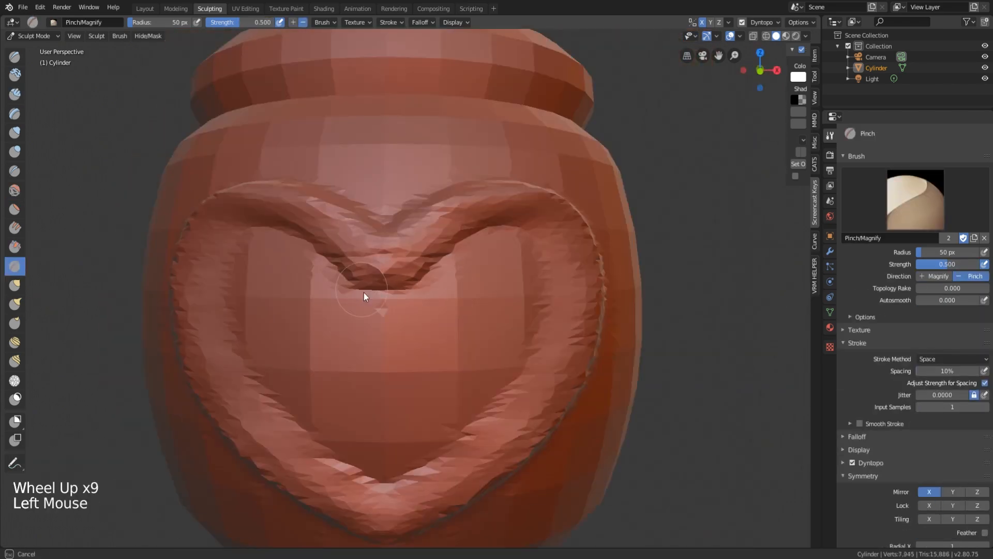
# Step: Soften the jagged surface of the heart outline with the Smooth brush
pyautogui.click(14, 190)
pyautogui.moveTo(331, 332); pyautogui.dragTo(455, 321, button='middle')
pyautogui.moveTo(460, 321); pyautogui.dragTo(471, 377)
pyautogui.scroll(-4, 469, 362)
pyautogui.moveTo(466, 357); pyautogui.dragTo(399, 290, button='middle')
pyautogui.scroll(5, 399, 290)
# Step: Tighten the heart's lower edge and inner contour with more Pinch/Magnify strokes
pyautogui.click(14, 266)
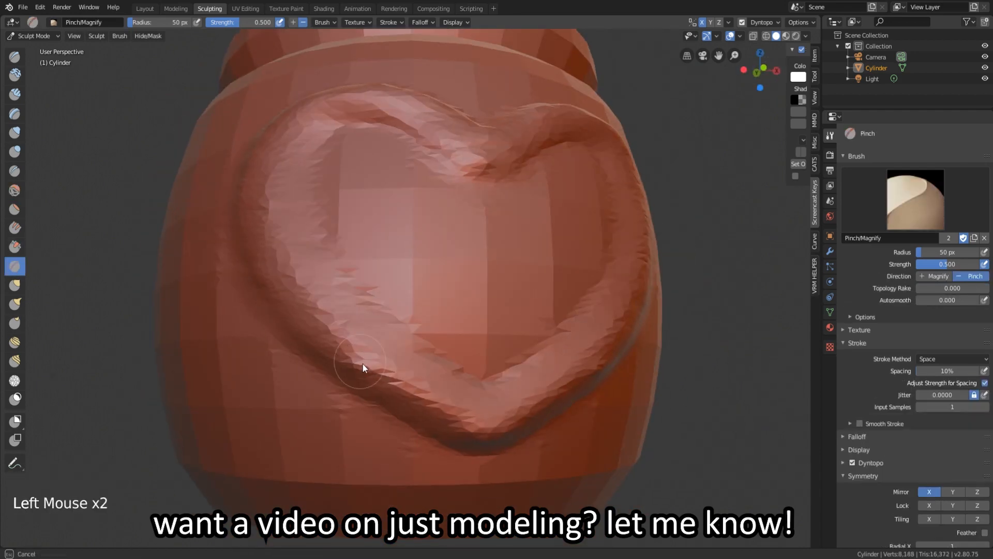
pyautogui.moveTo(362, 357); pyautogui.dragTo(372, 409, button='middle')
pyautogui.moveTo(489, 246); pyautogui.dragTo(473, 246)
pyautogui.scroll(-6, 472, 245)
pyautogui.moveTo(466, 248); pyautogui.dragTo(421, 253, button='middle')
# Step: Return the jar to Object Mode and add a Decimate modifier with a collapse ratio of 0.1906
pyautogui.click(145, 8)
pyautogui.moveTo(557, 200); pyautogui.dragTo(621, 207, button='middle')
pyautogui.scroll(4, 595, 217)
pyautogui.keyDown('shift'); pyautogui.moveTo(595, 155); pyautogui.dragTo(569, 311, button='middle'); pyautogui.keyUp('shift')
pyautogui.click(830, 328)
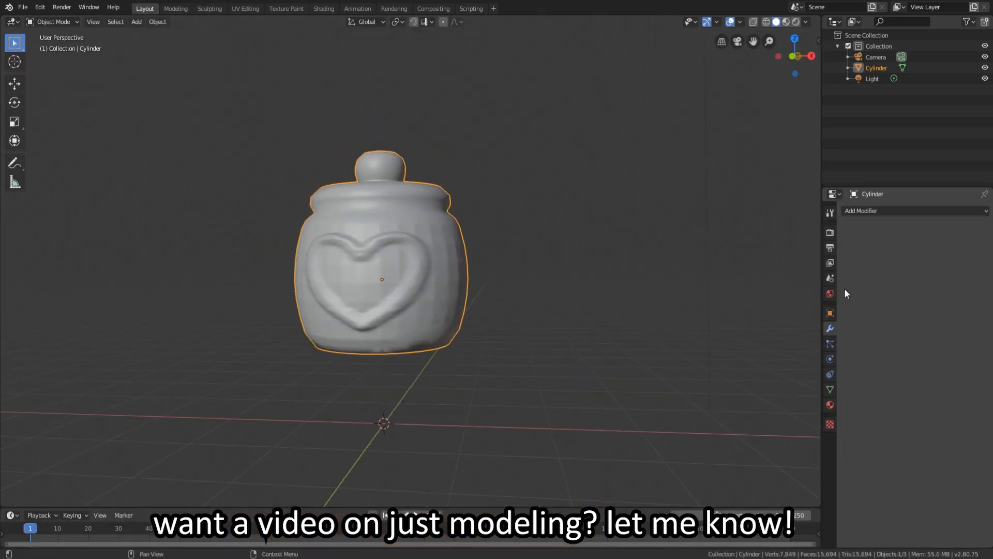
pyautogui.moveTo(517, 269); pyautogui.dragTo(540, 271, button='middle')
pyautogui.moveTo(868, 272); pyautogui.dragTo(869, 273)
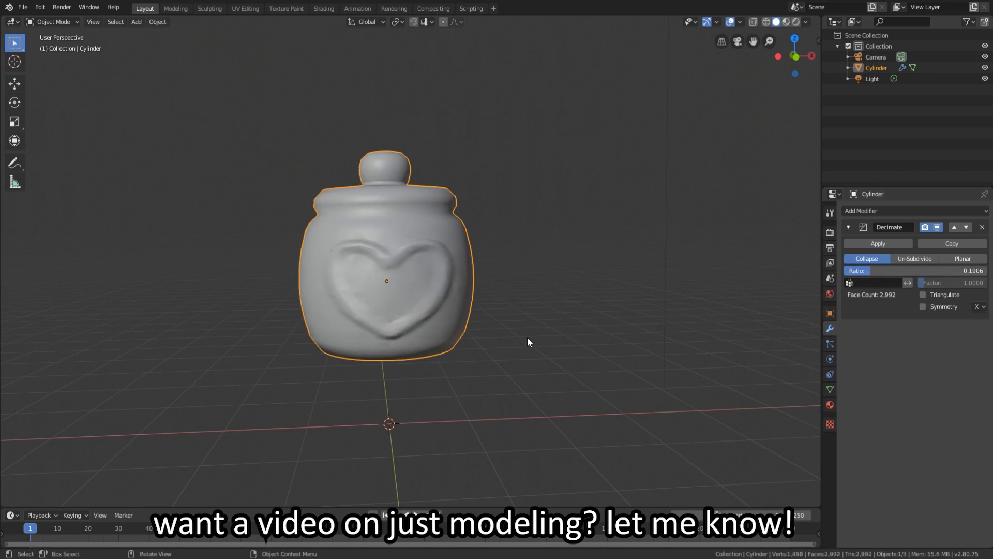
pyautogui.moveTo(527, 337); pyautogui.dragTo(512, 337, button='middle')
# Step: Smooth the decimated jar's surface in and around the heart with the Smooth brush at strength 0.500
pyautogui.click(210, 9)
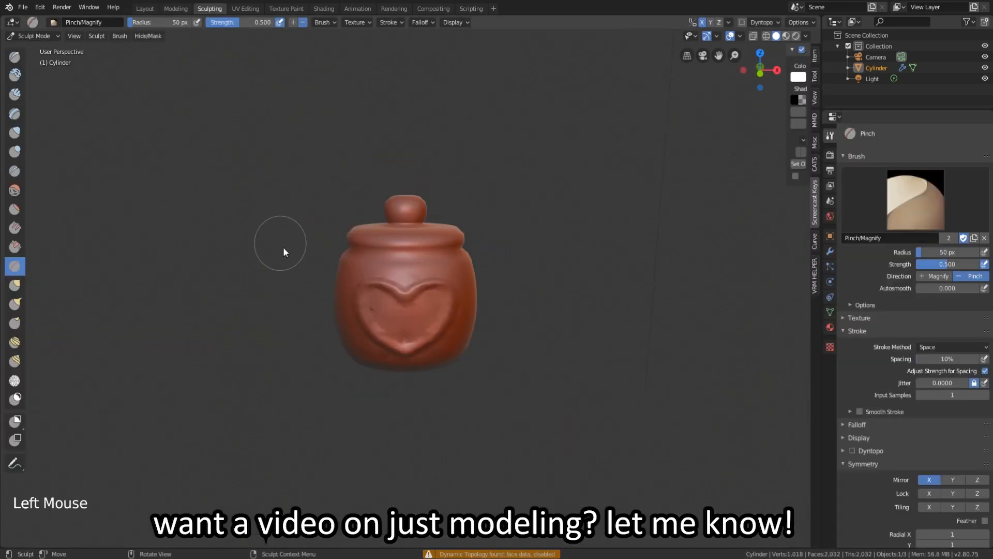
pyautogui.click(15, 190)
pyautogui.scroll(5, 357, 279)
pyautogui.moveTo(290, 409); pyautogui.dragTo(321, 435)
pyautogui.moveTo(414, 249); pyautogui.dragTo(470, 243, button='middle')
pyautogui.moveTo(466, 233); pyautogui.dragTo(495, 207)
pyautogui.moveTo(564, 274)
pyautogui.mouseDown(button='middle')
pyautogui.moveTo(507, 314)
pyautogui.moveTo(491, 258)
pyautogui.mouseUp(button='middle')
pyautogui.moveTo(393, 321); pyautogui.dragTo(359, 337)
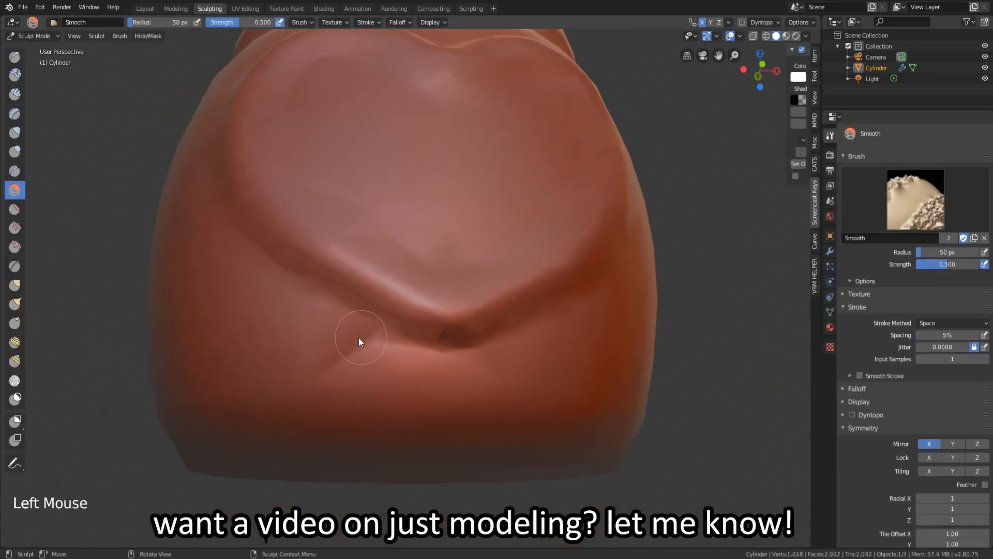
# Step: Apply the jar's Decimate modifier and open the mesh for UV editing
pyautogui.scroll(-4, 382, 310)
pyautogui.click(830, 250)
pyautogui.click(875, 164)
pyautogui.scroll(-6, 414, 269)
pyautogui.click(245, 8)
pyautogui.moveTo(610, 310); pyautogui.dragTo(605, 336, button='middle')
pyautogui.scroll(-4, 585, 310)
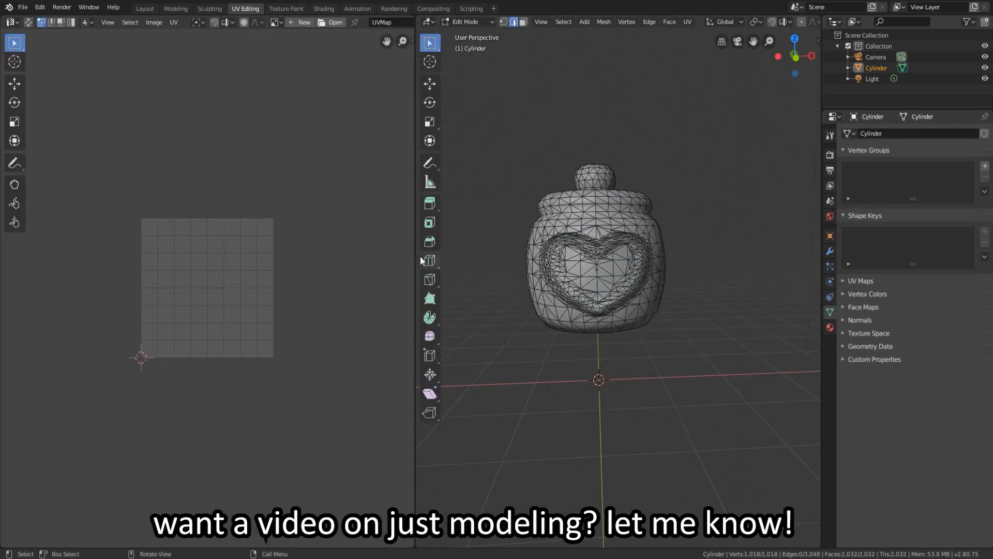
# Step: Mark a UV seam along the edge loop where the knob meets the jar's lid
pyautogui.moveTo(416, 260); pyautogui.dragTo(212, 269)
pyautogui.scroll(5, 414, 290)
pyautogui.moveTo(424, 293); pyautogui.dragTo(450, 321, button='middle')
pyautogui.scroll(2, 445, 233)
pyautogui.keyDown('alt'); pyautogui.click(440, 137); pyautogui.keyUp('alt')
pyautogui.moveTo(440, 137); pyautogui.dragTo(490, 142, button='middle')
pyautogui.press('n')
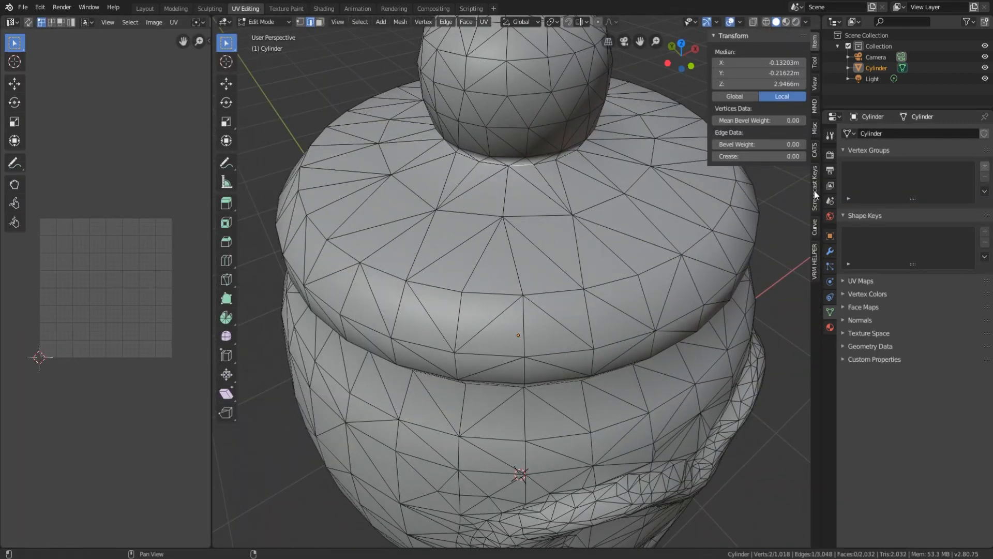
pyautogui.moveTo(707, 58); pyautogui.dragTo(793, 59)
pyautogui.keyDown('ctrl'); pyautogui.click(561, 157); pyautogui.keyUp('ctrl')
pyautogui.moveTo(561, 171); pyautogui.dragTo(510, 202, button='middle')
pyautogui.keyDown('ctrl'); pyautogui.click(504, 179); pyautogui.keyUp('ctrl')
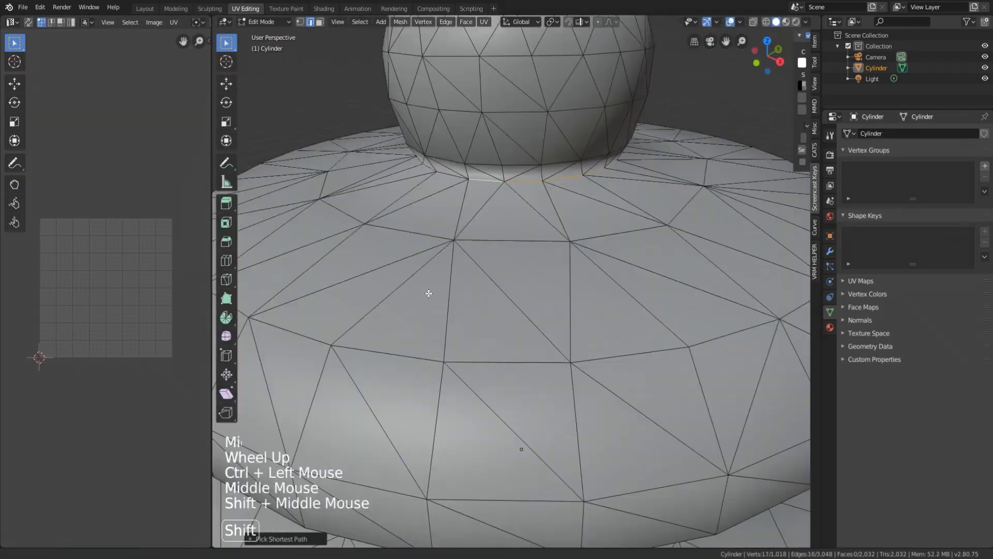
pyautogui.hotkey('ctrl', 'z')
pyautogui.keyDown('ctrl'); pyautogui.click(496, 248); pyautogui.keyUp('ctrl')
pyautogui.scroll(-2, 497, 272)
# Step: Mark a UV seam around the jar's neck, along the groove beneath the lid's rim
pyautogui.click(509, 282)
pyautogui.moveTo(503, 396); pyautogui.dragTo(548, 266, button='middle')
pyautogui.keyDown('ctrl'); pyautogui.click(596, 273); pyautogui.keyUp('ctrl')
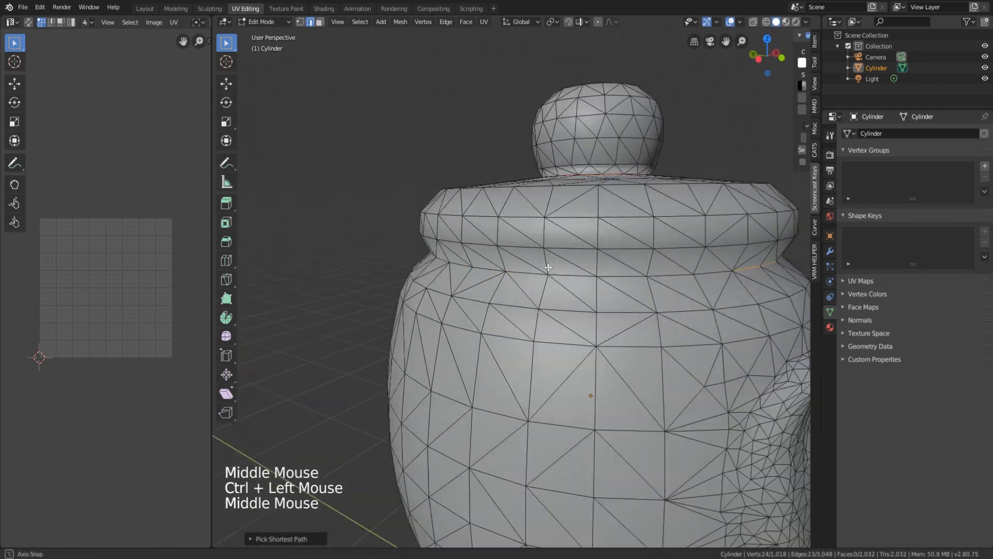
pyautogui.keyDown('ctrl'); pyautogui.click(538, 266); pyautogui.keyUp('ctrl')
pyautogui.press('u')
pyautogui.scroll(-2, 612, 376)
# Step: Select the triangles on the jar's flat underside and dissolve them into a single face
pyautogui.moveTo(612, 377)
pyautogui.mouseDown(button='middle')
pyautogui.moveTo(538, 231)
pyautogui.moveTo(490, 292)
pyautogui.mouseUp(button='middle')
pyautogui.click(320, 22)
pyautogui.press('c')
pyautogui.moveTo(499, 243); pyautogui.dragTo(485, 250)
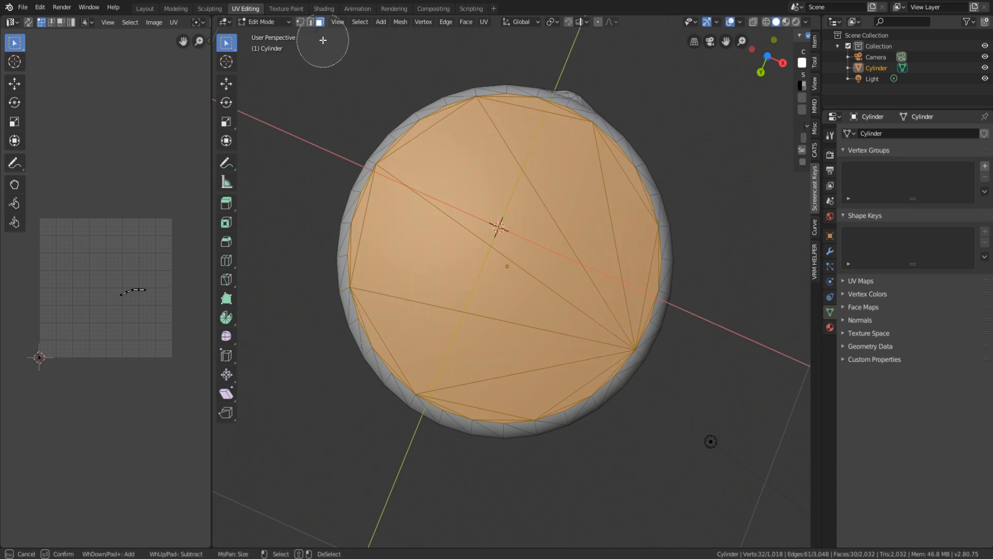
pyautogui.press('Escape')
pyautogui.click(400, 22)
pyautogui.moveTo(424, 238)
pyautogui.click(504, 275)
pyautogui.click(277, 538)
pyautogui.scroll(-2, 547, 439)
pyautogui.click(548, 439)
# Step: Mark a UV seam around the edge of the jar's base
pyautogui.moveTo(523, 155); pyautogui.dragTo(645, 266, button='middle')
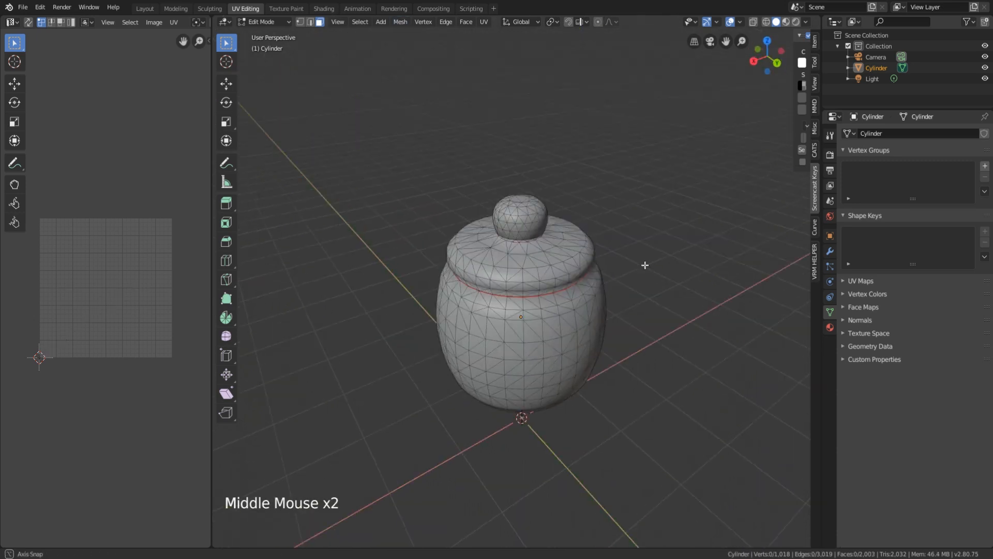
pyautogui.scroll(4, 535, 264)
pyautogui.click(476, 317)
pyautogui.rightClick(465, 317)
pyautogui.click(310, 22)
pyautogui.rightClick(442, 218)
pyautogui.click(438, 441)
# Step: Mark vertical UV seams down the jar's body from the neck to the base
pyautogui.moveTo(440, 372); pyautogui.dragTo(551, 333, button='middle')
pyautogui.keyDown('alt'); pyautogui.click(525, 218); pyautogui.keyUp('alt')
pyautogui.keyDown('ctrl'); pyautogui.click(530, 402); pyautogui.keyUp('ctrl')
pyautogui.rightClick(530, 402)
pyautogui.click(533, 398)
pyautogui.click(518, 215)
pyautogui.keyDown('ctrl'); pyautogui.click(523, 449); pyautogui.keyUp('ctrl')
pyautogui.rightClick(522, 449)
pyautogui.click(525, 446)
pyautogui.moveTo(526, 445); pyautogui.dragTo(564, 413, button='middle')
pyautogui.scroll(-4, 548, 404)
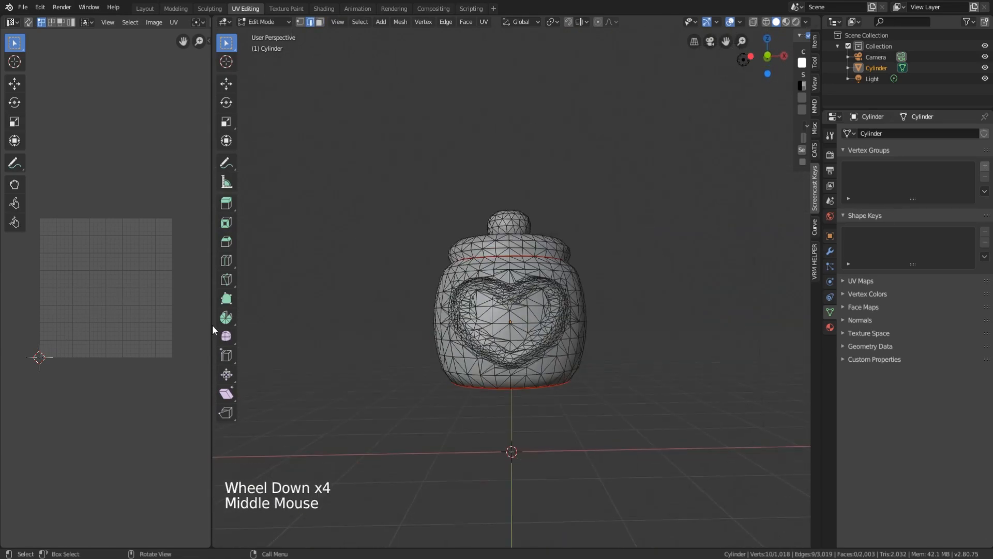
# Step: Unwrap the whole jar mesh along its seams and arrange the resulting UV islands
pyautogui.moveTo(212, 330); pyautogui.dragTo(348, 331)
pyautogui.scroll(3, 517, 331)
pyautogui.click(28, 25)
pyautogui.scroll(2, 182, 291)
pyautogui.press('a')
pyautogui.press('u')
pyautogui.click(526, 237)
pyautogui.click(437, 383)
# Step: Set the jar up for texture painting with a new Base Color texture
pyautogui.click(286, 9)
pyautogui.moveTo(595, 383); pyautogui.dragTo(605, 412, button='middle')
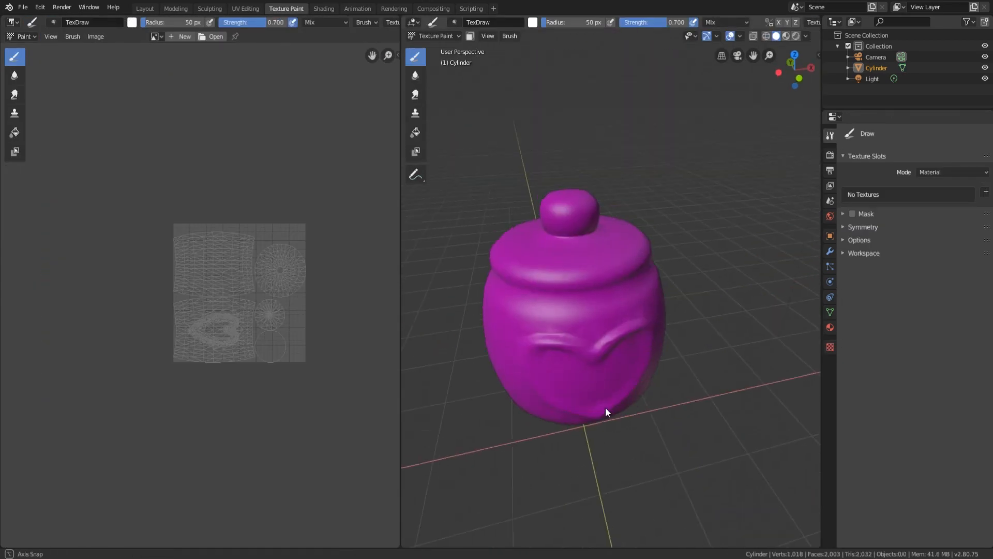
pyautogui.click(920, 292)
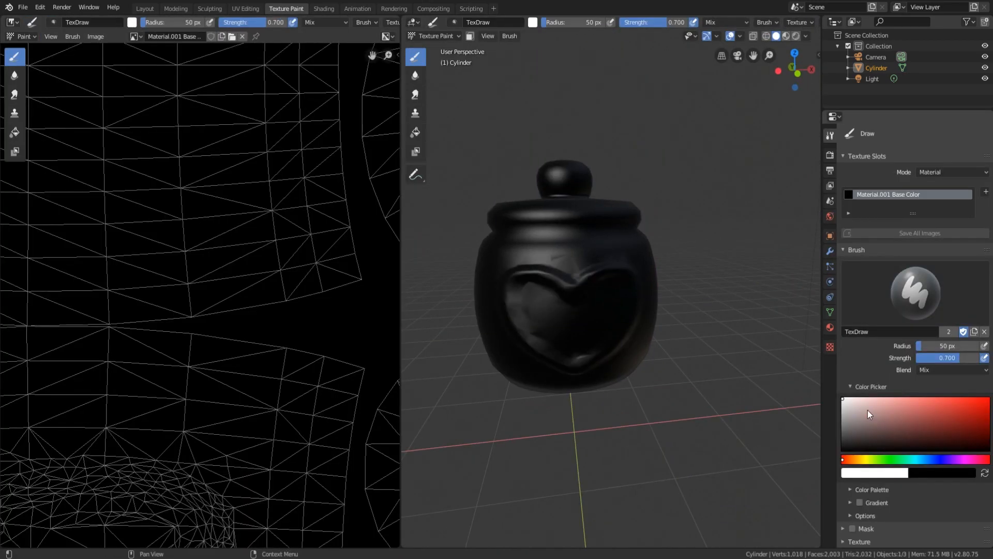
# Step: Fill the jar's whole Base Color texture with light pink at strength 1.000
pyautogui.scroll(-1, 569, 311)
pyautogui.click(415, 132)
pyautogui.click(871, 387)
pyautogui.click(379, 328)
pyautogui.moveTo(181, 22); pyautogui.dragTo(217, 22)
pyautogui.click(290, 207)
pyautogui.scroll(-1, 621, 258)
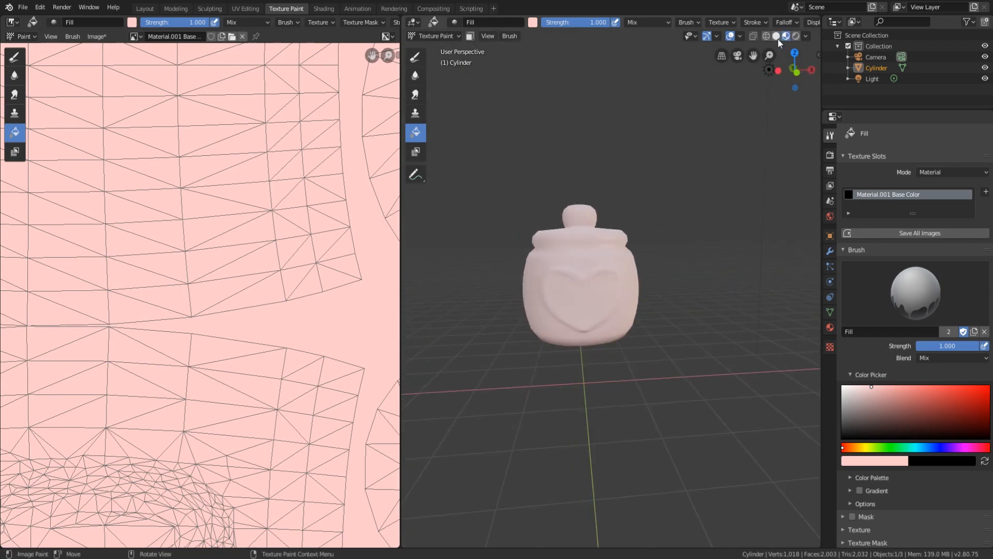
# Step: Set up the Draw brush with a coral red colour, Smooth Stroke and X mirroring
pyautogui.moveTo(871, 410); pyautogui.dragTo(842, 386)
pyautogui.click(415, 57)
pyautogui.moveTo(681, 377); pyautogui.dragTo(679, 331, button='middle')
pyautogui.moveTo(400, 348); pyautogui.dragTo(164, 348)
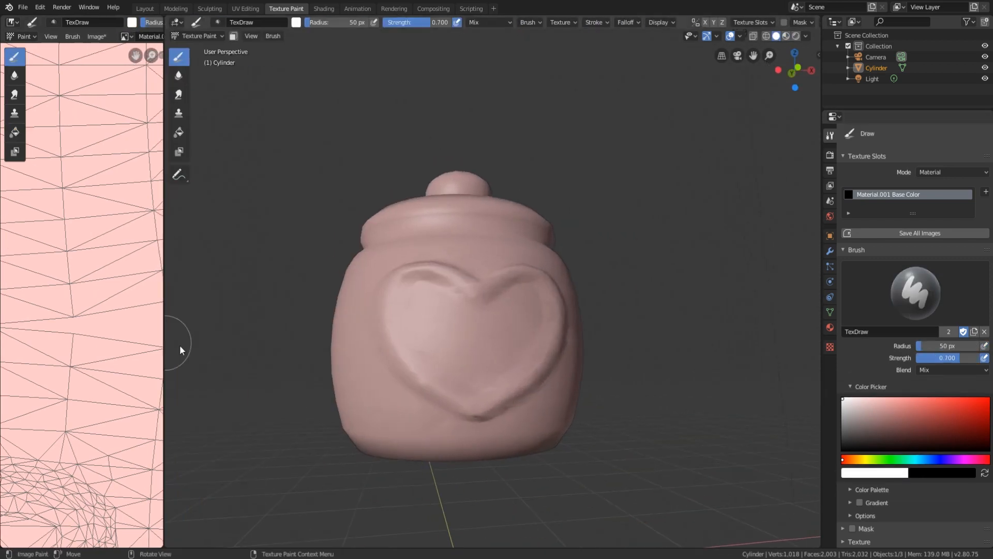
pyautogui.scroll(-7, 879, 414)
pyautogui.click(847, 520)
pyautogui.scroll(4, 491, 393)
pyautogui.moveTo(489, 459); pyautogui.dragTo(411, 424)
pyautogui.moveTo(281, 300); pyautogui.dragTo(541, 250, button='middle')
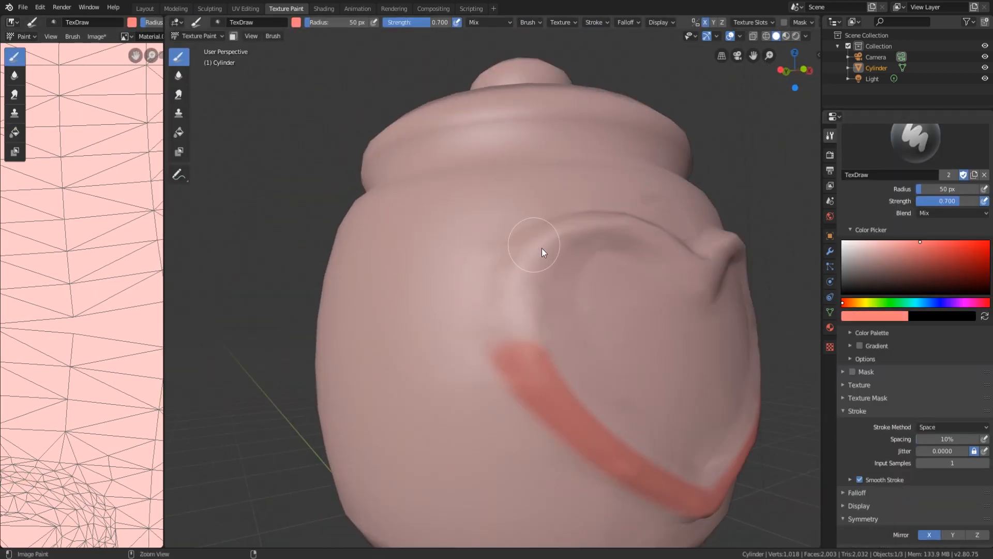
pyautogui.hotkey('ctrl', 'z')
# Step: Paint the raised heart outline coral red with the Draw brush at strength 1.000
pyautogui.moveTo(430, 23); pyautogui.dragTo(451, 22)
pyautogui.moveTo(541, 251); pyautogui.dragTo(445, 207, button='middle')
pyautogui.moveTo(558, 343); pyautogui.dragTo(379, 235)
pyautogui.moveTo(380, 234); pyautogui.dragTo(484, 310, button='middle')
pyautogui.scroll(3, 483, 310)
pyautogui.moveTo(483, 486)
pyautogui.mouseDown()
pyautogui.moveTo(676, 306)
pyautogui.moveTo(716, 331)
pyautogui.mouseUp()
pyautogui.moveTo(716, 331)
pyautogui.mouseDown(button='middle')
pyautogui.moveTo(425, 393)
pyautogui.moveTo(365, 309)
pyautogui.mouseUp(button='middle')
pyautogui.scroll(-5, 366, 308)
pyautogui.scroll(5, 365, 308)
pyautogui.moveTo(440, 277); pyautogui.dragTo(304, 197)
pyautogui.moveTo(471, 316); pyautogui.dragTo(478, 327)
pyautogui.moveTo(479, 326); pyautogui.dragTo(528, 321, button='middle')
pyautogui.moveTo(402, 180); pyautogui.dragTo(389, 361)
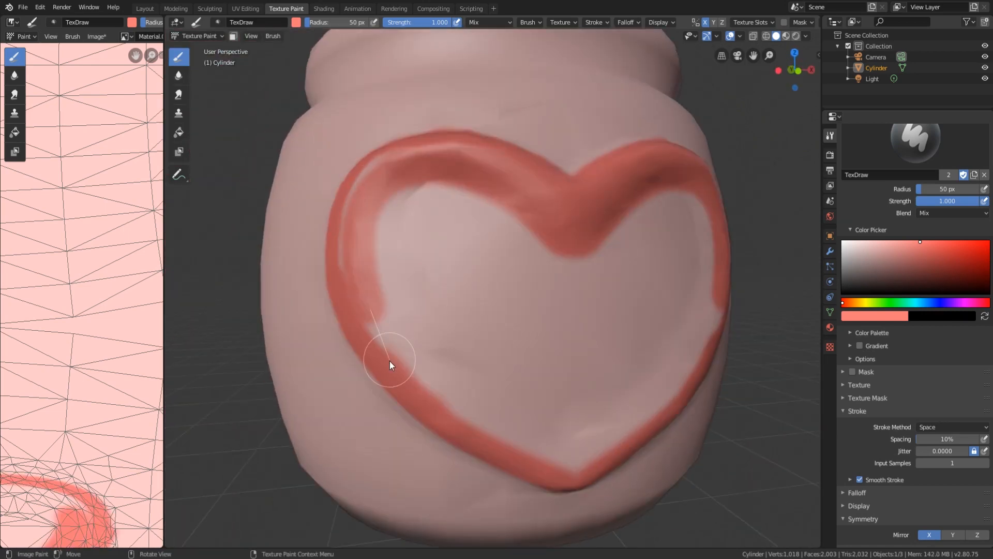
# Step: Fill the remaining gaps in the heart's raised rim with coral red strokes
pyautogui.scroll(3, 375, 273)
pyautogui.moveTo(585, 203); pyautogui.dragTo(549, 172)
pyautogui.moveTo(424, 485); pyautogui.dragTo(468, 512)
pyautogui.moveTo(559, 455)
pyautogui.mouseDown(button='middle')
pyautogui.moveTo(538, 399)
pyautogui.moveTo(595, 372)
pyautogui.mouseUp(button='middle')
pyautogui.keyDown('shift'); pyautogui.moveTo(521, 195); pyautogui.dragTo(505, 411, button='middle'); pyautogui.keyUp('shift')
pyautogui.moveTo(505, 411); pyautogui.dragTo(576, 357)
pyautogui.scroll(3, 569, 357)
pyautogui.moveTo(528, 315)
pyautogui.mouseDown(button='middle')
pyautogui.moveTo(486, 344)
pyautogui.moveTo(538, 306)
pyautogui.mouseUp(button='middle')
# Step: Sample the jar's light pink and clean up the painted edge of the heart outline
pyautogui.press('s')
pyautogui.moveTo(569, 290); pyautogui.dragTo(617, 281, button='middle')
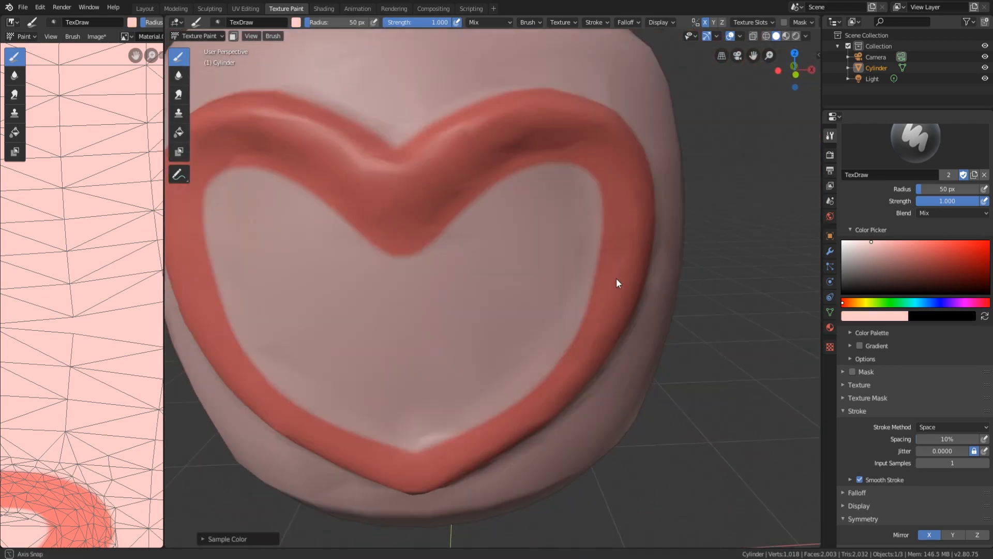
pyautogui.scroll(2, 481, 217)
pyautogui.moveTo(348, 155); pyautogui.dragTo(222, 176)
pyautogui.scroll(-5, 533, 332)
# Step: Sample the coral red, turn Smooth Stroke off and paint the knob's whole UV island in the image
pyautogui.press('s')
pyautogui.moveTo(523, 456)
pyautogui.mouseDown(button='middle')
pyautogui.moveTo(519, 418)
pyautogui.moveTo(637, 372)
pyautogui.moveTo(637, 293)
pyautogui.moveTo(517, 310)
pyautogui.mouseUp(button='middle')
pyautogui.scroll(-6, 519, 418)
pyautogui.scroll(6, 636, 373)
pyautogui.scroll(-6, 83, 310)
pyautogui.scroll(2, 122, 311)
pyautogui.moveTo(95, 338)
pyautogui.mouseDown()
pyautogui.moveTo(100, 348)
pyautogui.moveTo(52, 395)
pyautogui.mouseUp()
pyautogui.hotkey('shift', 's')
pyautogui.moveTo(164, 310)
pyautogui.mouseDown()
pyautogui.moveTo(271, 297)
pyautogui.moveTo(433, 305)
pyautogui.mouseUp()
pyautogui.scroll(1, 223, 352)
pyautogui.moveTo(182, 357)
pyautogui.mouseDown()
pyautogui.moveTo(186, 435)
pyautogui.moveTo(221, 363)
pyautogui.mouseUp()
pyautogui.scroll(2, 225, 395)
pyautogui.scroll(6, 679, 295)
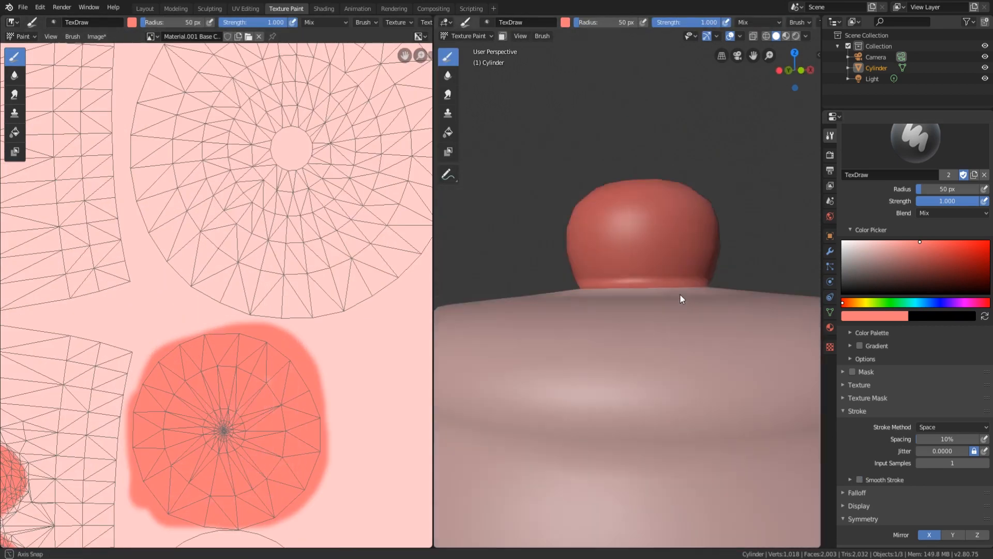
pyautogui.scroll(-6, 650, 313)
pyautogui.scroll(3, 649, 313)
pyautogui.moveTo(650, 312)
pyautogui.mouseDown(button='middle')
pyautogui.moveTo(714, 381)
pyautogui.moveTo(636, 387)
pyautogui.moveTo(678, 466)
pyautogui.mouseUp(button='middle')
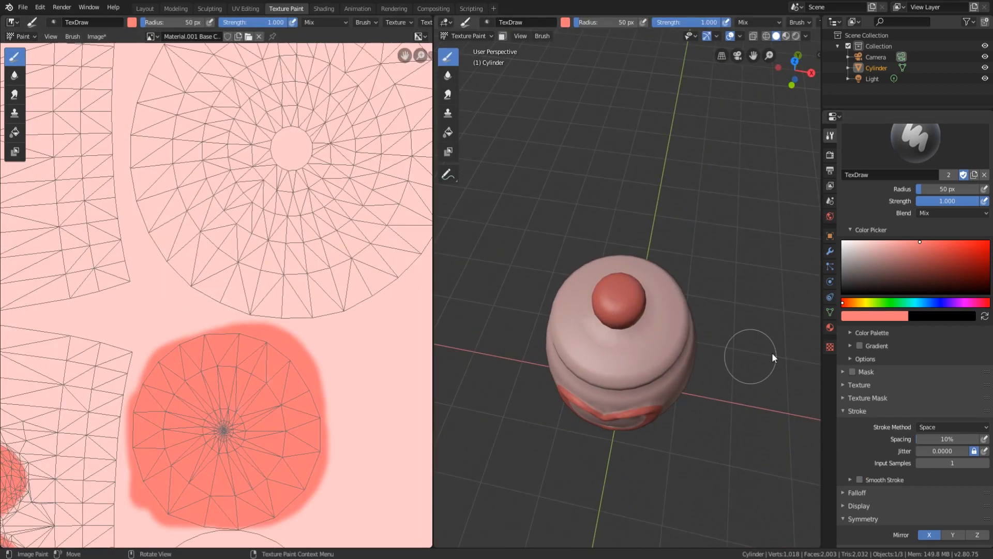
pyautogui.scroll(3, 290, 125)
pyautogui.moveTo(169, 362); pyautogui.dragTo(277, 410)
pyautogui.moveTo(667, 414); pyautogui.dragTo(665, 321, button='middle')
pyautogui.hotkey('ctrl', 'z')
# Step: Paint a coral red band around the lid's rim with Smooth Stroke enabled
pyautogui.moveTo(581, 328); pyautogui.dragTo(805, 319)
pyautogui.hotkey('shift', 's')
pyautogui.hotkey('ctrl', 'z')
pyautogui.moveTo(620, 317); pyautogui.dragTo(835, 305)
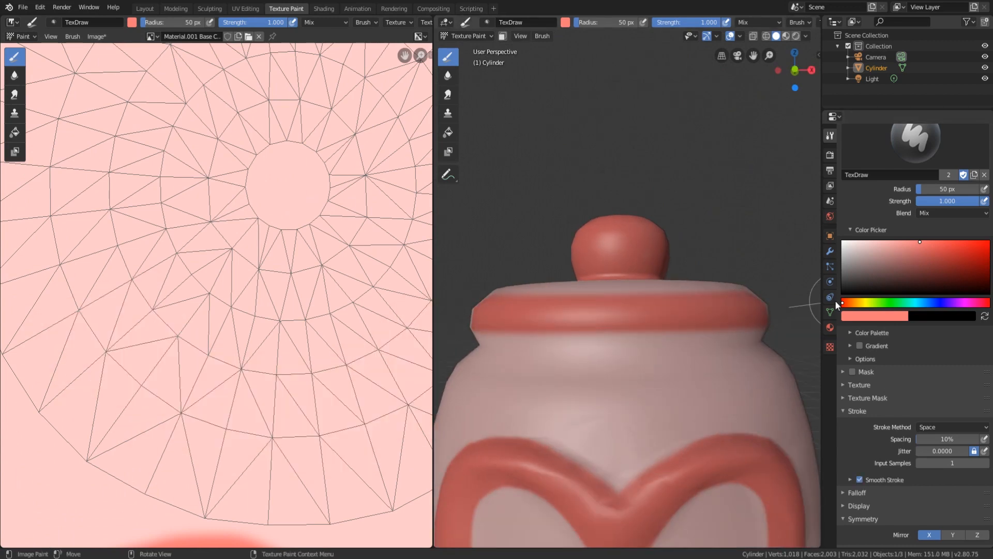
pyautogui.moveTo(776, 331); pyautogui.dragTo(579, 326, button='middle')
pyautogui.moveTo(538, 320)
pyautogui.mouseDown()
pyautogui.moveTo(650, 324)
pyautogui.moveTo(795, 304)
pyautogui.mouseUp()
pyautogui.moveTo(761, 335); pyautogui.dragTo(626, 331, button='middle')
pyautogui.moveTo(611, 318); pyautogui.dragTo(815, 308)
# Step: Sample the light pink and clean up the lower edge of the lid's red band
pyautogui.press('s')
pyautogui.moveTo(652, 383)
pyautogui.mouseDown(button='middle')
pyautogui.moveTo(731, 402)
pyautogui.moveTo(776, 383)
pyautogui.mouseUp(button='middle')
pyautogui.moveTo(786, 344); pyautogui.dragTo(476, 339)
pyautogui.moveTo(517, 357); pyautogui.dragTo(579, 341, button='middle')
pyautogui.moveTo(569, 342); pyautogui.dragTo(781, 339)
pyautogui.moveTo(766, 346); pyautogui.dragTo(668, 355, button='middle')
# Step: Repaint the lid's top light pink on its UV island and touch up the rim band's edges
pyautogui.moveTo(222, 269); pyautogui.dragTo(159, 396, button='middle')
pyautogui.moveTo(150, 440)
pyautogui.mouseDown()
pyautogui.moveTo(111, 243)
pyautogui.moveTo(207, 171)
pyautogui.mouseUp()
pyautogui.moveTo(610, 290); pyautogui.dragTo(585, 331, button='middle')
pyautogui.scroll(2, 585, 331)
pyautogui.moveTo(434, 290); pyautogui.dragTo(106, 290)
pyautogui.moveTo(466, 362); pyautogui.dragTo(734, 347)
pyautogui.moveTo(466, 331)
pyautogui.mouseDown(button='middle')
pyautogui.moveTo(362, 325)
pyautogui.moveTo(369, 362)
pyautogui.mouseUp(button='middle')
pyautogui.moveTo(408, 440)
pyautogui.mouseDown()
pyautogui.moveTo(186, 387)
pyautogui.moveTo(161, 341)
pyautogui.mouseUp()
pyautogui.moveTo(310, 331); pyautogui.dragTo(377, 337, button='middle')
pyautogui.moveTo(321, 450)
pyautogui.mouseDown()
pyautogui.moveTo(656, 433)
pyautogui.moveTo(709, 398)
pyautogui.mouseUp()
# Step: Check the painted jar's shape and colours from several sides
pyautogui.scroll(-4, 719, 388)
pyautogui.moveTo(719, 388); pyautogui.dragTo(736, 354, button='middle')
pyautogui.scroll(-4, 738, 357)
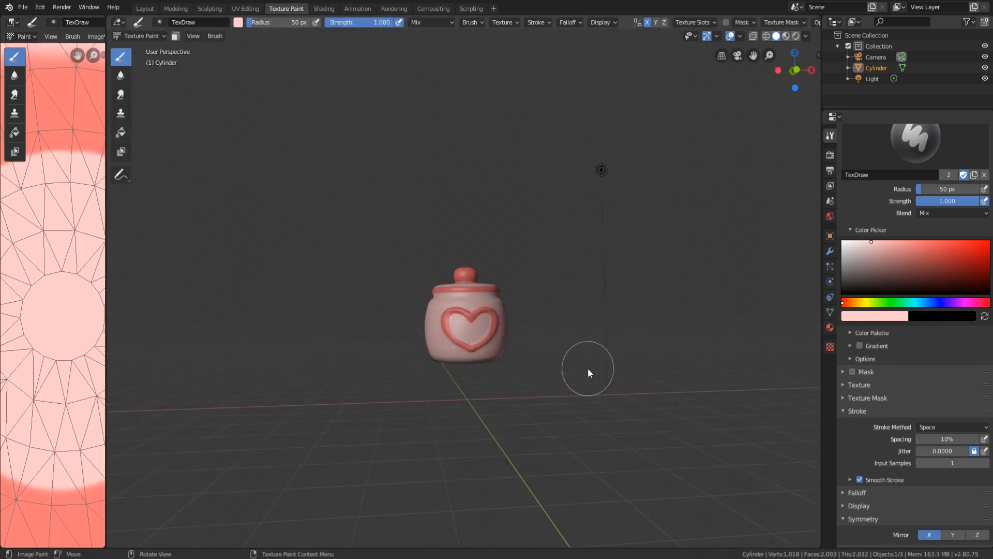
pyautogui.scroll(3, 587, 371)
pyautogui.moveTo(588, 371); pyautogui.dragTo(332, 371, button='middle')
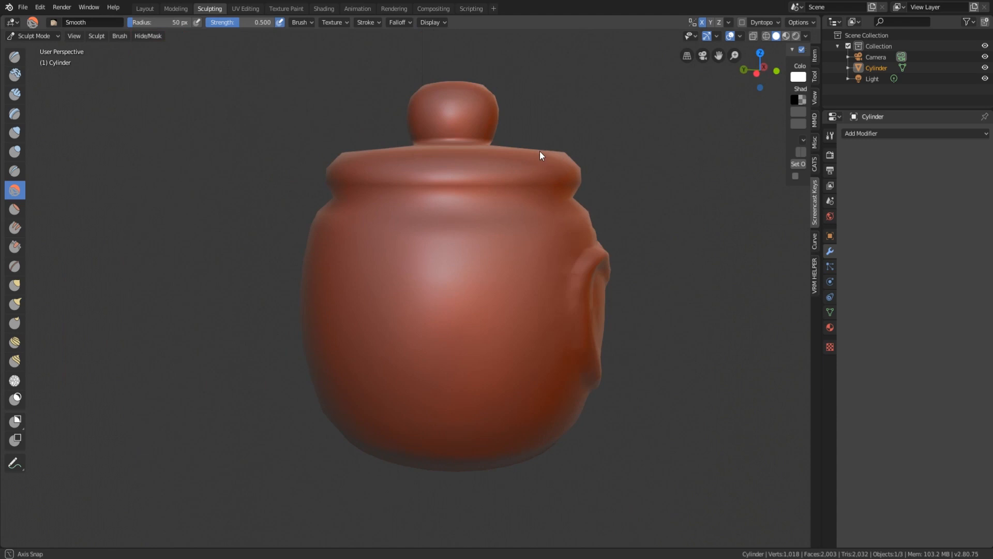
pyautogui.moveTo(539, 151); pyautogui.dragTo(431, 217, button='middle')
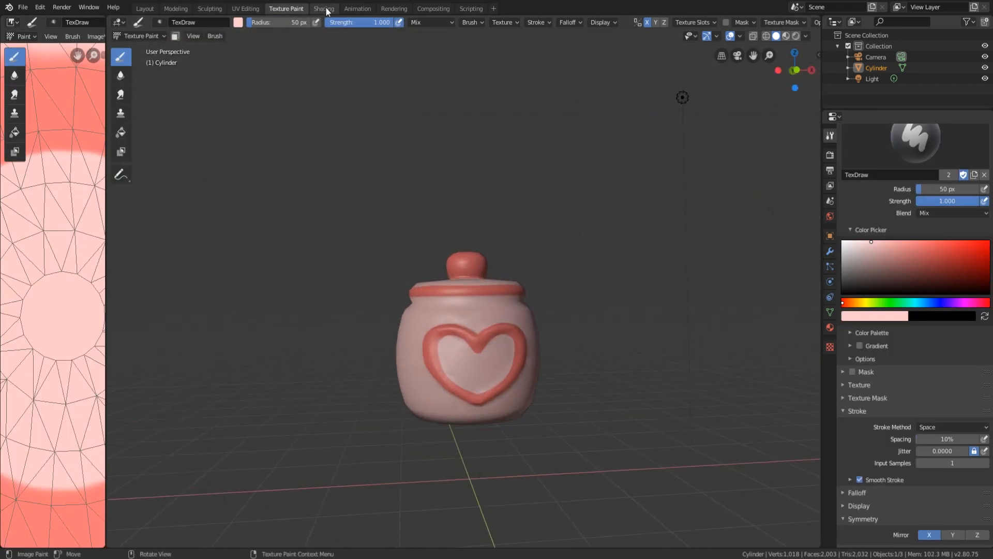
pyautogui.click(325, 9)
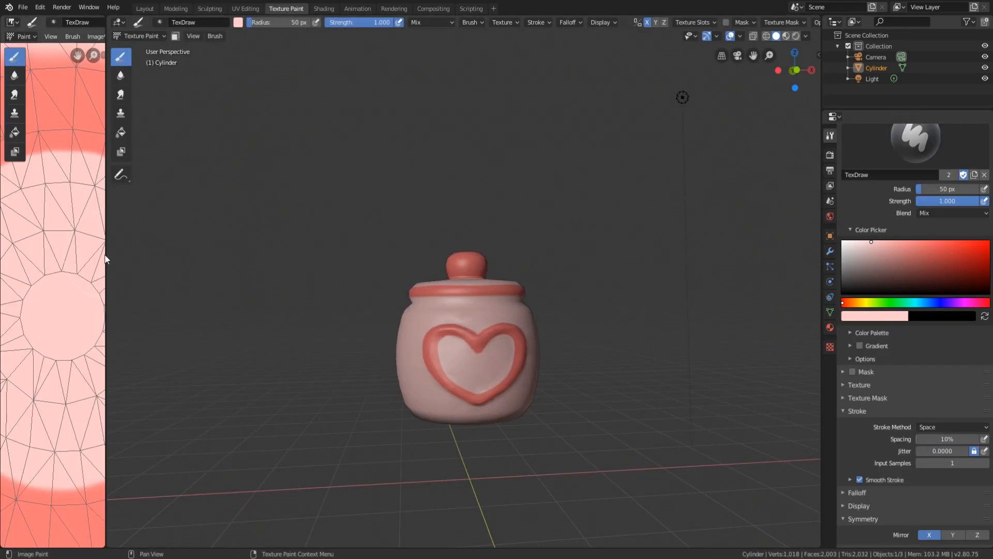
# Step: Save the painted Base Color image and open the model's export options
pyautogui.moveTo(106, 258); pyautogui.dragTo(414, 218)
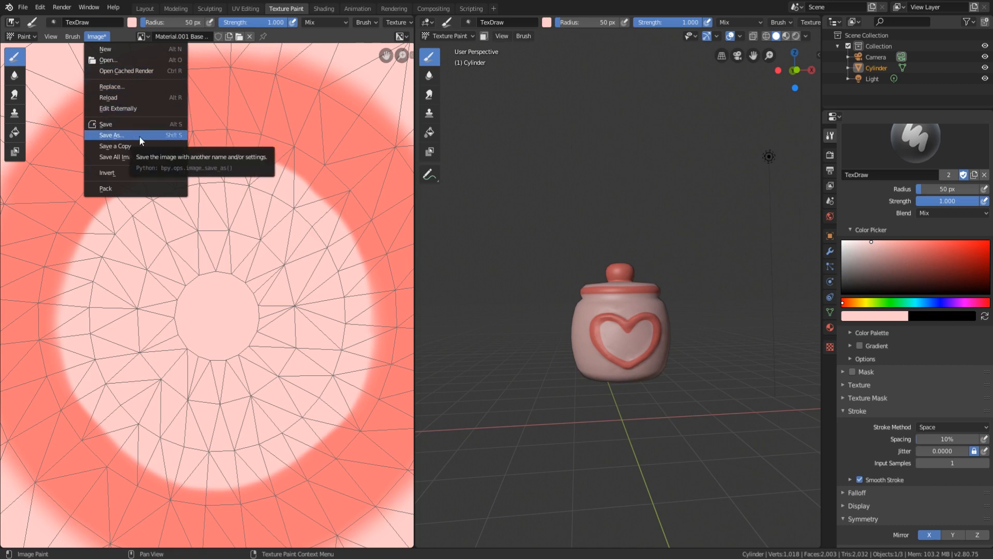
pyautogui.click(124, 124)
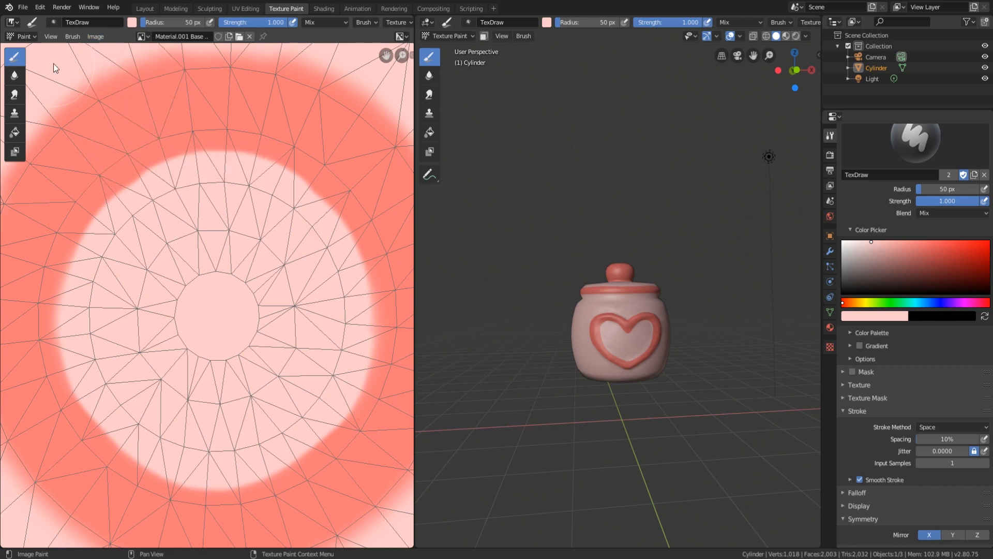
pyautogui.click(24, 10)
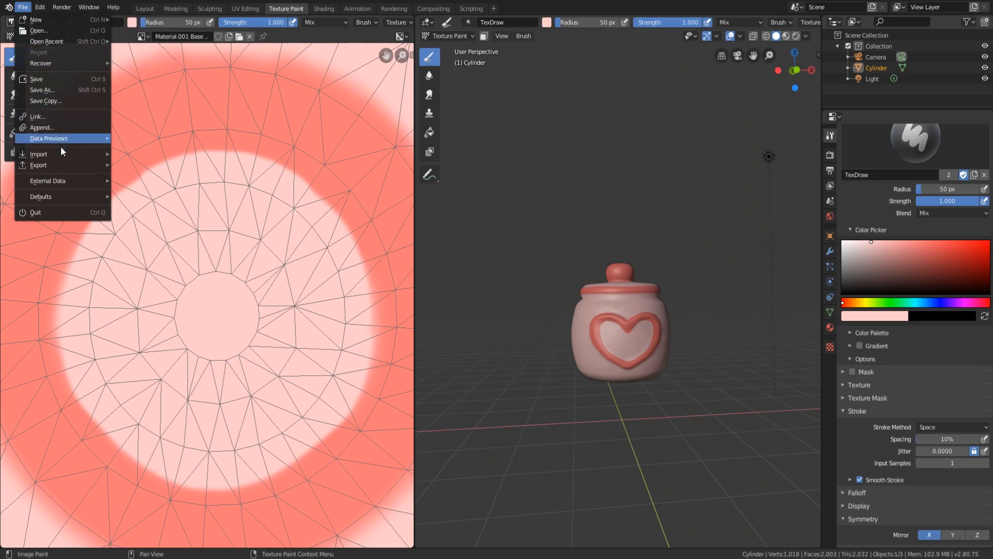
pyautogui.moveTo(59, 166)
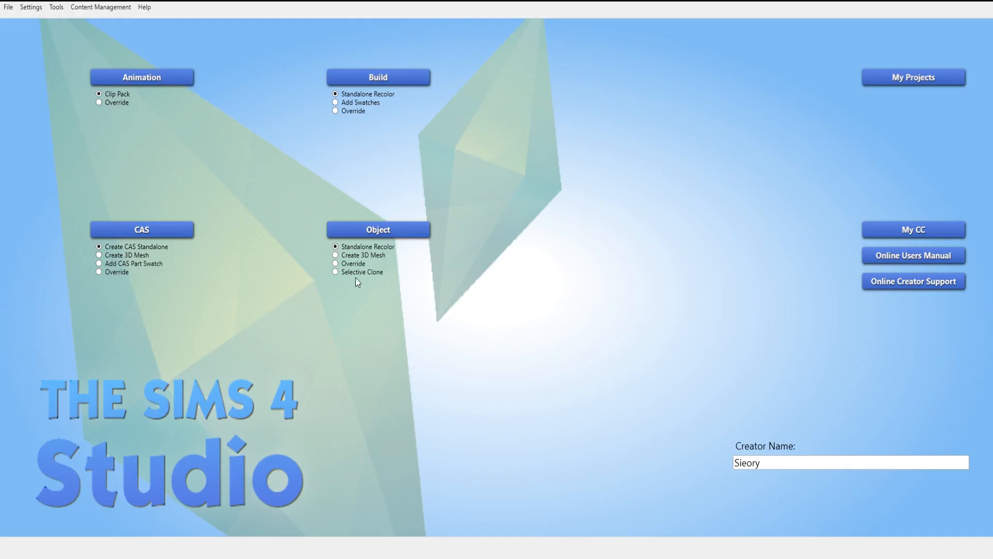
# Step: In Sims 4 Studio, start a new object project with the Create 3D Mesh option
pyautogui.click(335, 256)
pyautogui.click(377, 231)
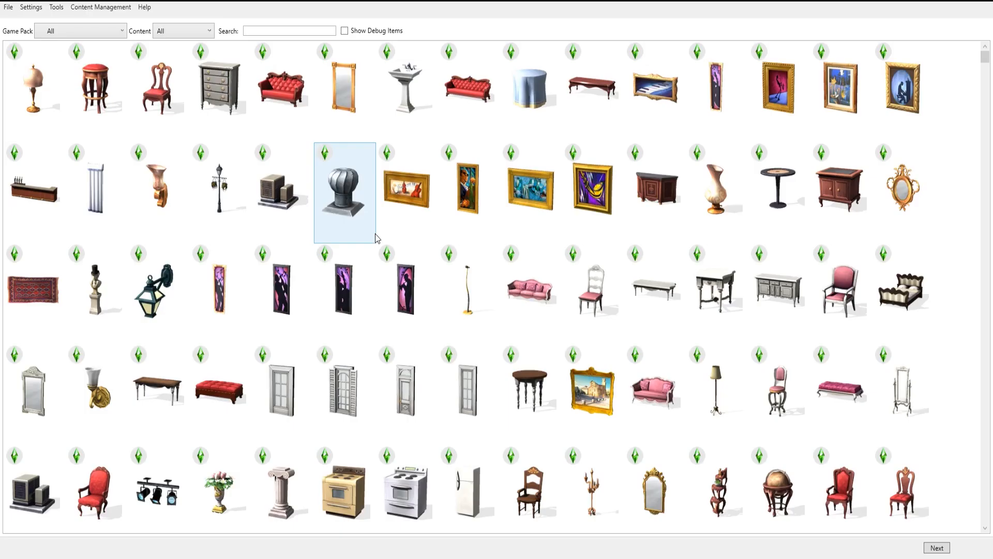
# Step: Search the object catalogue for "pot" and continue with the snake plant in its tall white pot as the base object
pyautogui.click(306, 30)
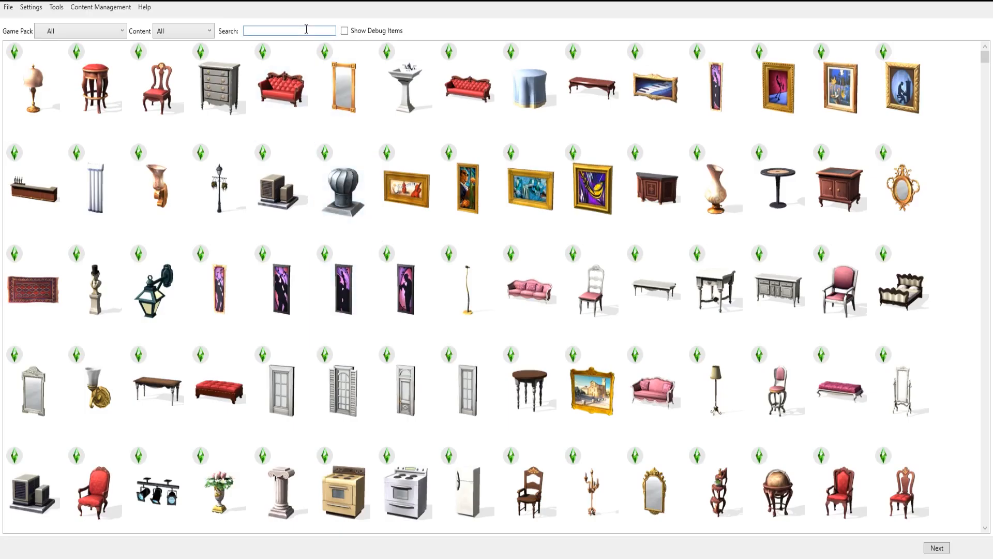
pyautogui.write('pot')
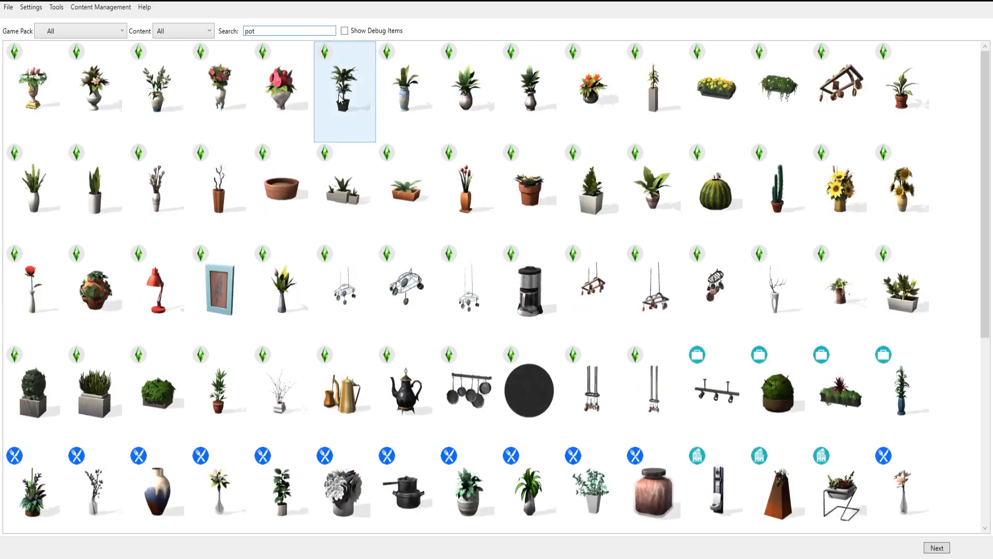
pyautogui.click(96, 192)
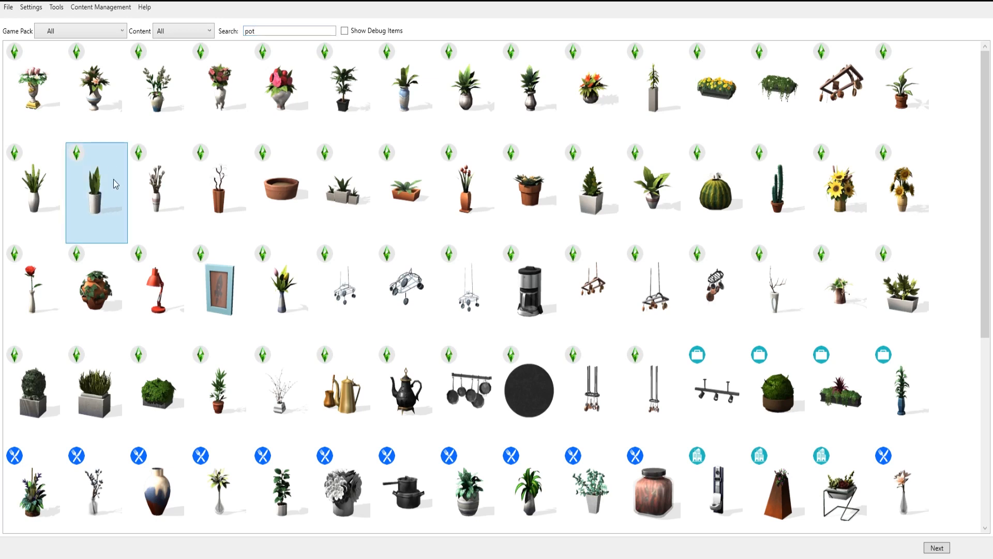
pyautogui.click(937, 548)
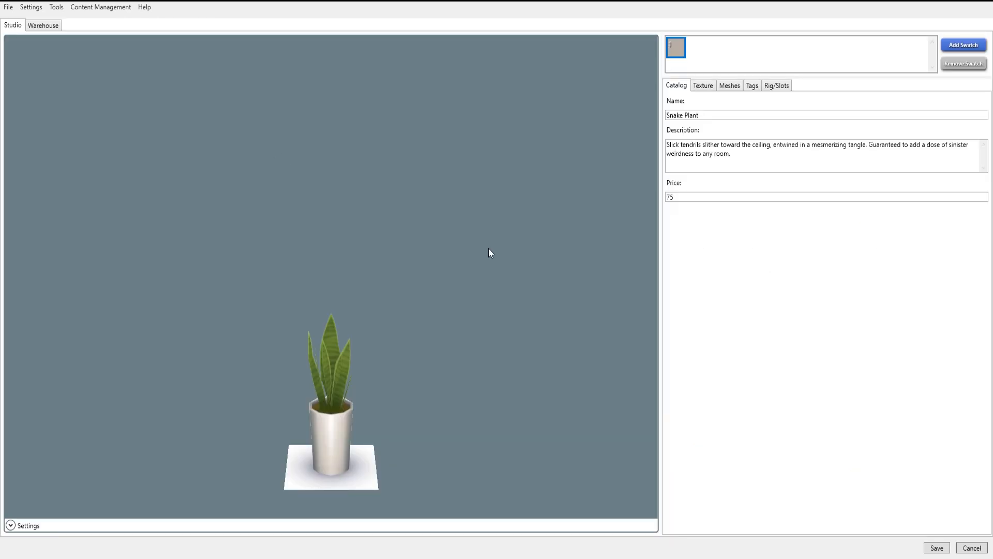
# Step: Name the object "Heart Pot" and set its description to "it is a pot with a heart on it"
pyautogui.scroll(-2, 490, 251)
pyautogui.moveTo(458, 303); pyautogui.dragTo(464, 240, button='middle')
pyautogui.scroll(2, 464, 242)
pyautogui.moveTo(472, 282); pyautogui.dragTo(508, 317)
pyautogui.tripleClick(713, 115)
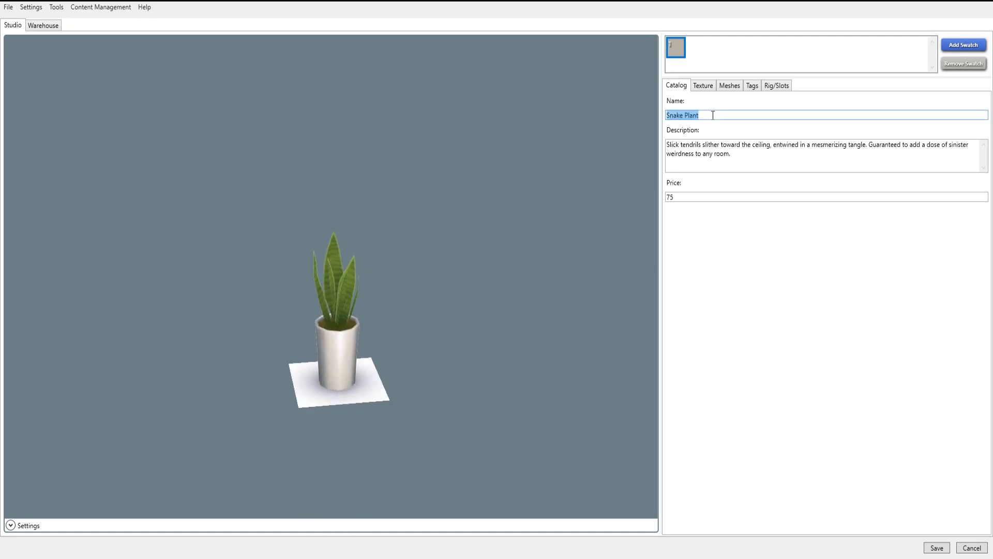
pyautogui.press('BackSpace')
pyautogui.write('Heart Pot')
pyautogui.click(740, 151)
pyautogui.hotkey('ctrl', 'a')
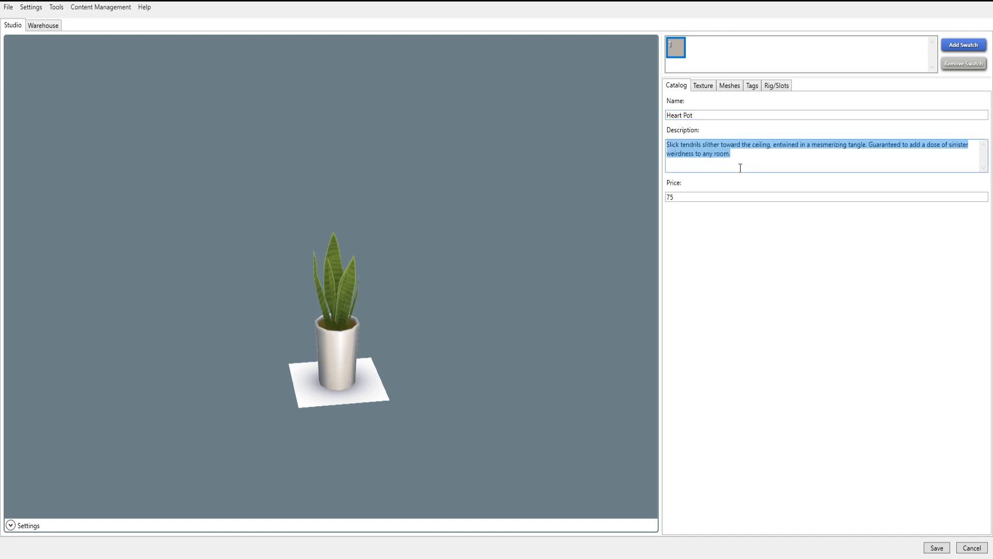
pyautogui.write('it is a pot with a heart on it')
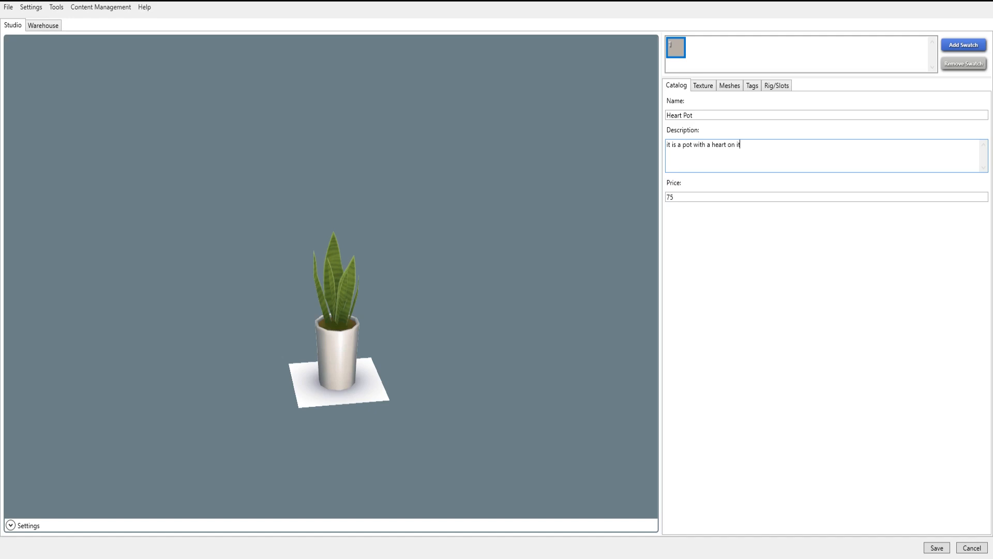
pyautogui.click(685, 196)
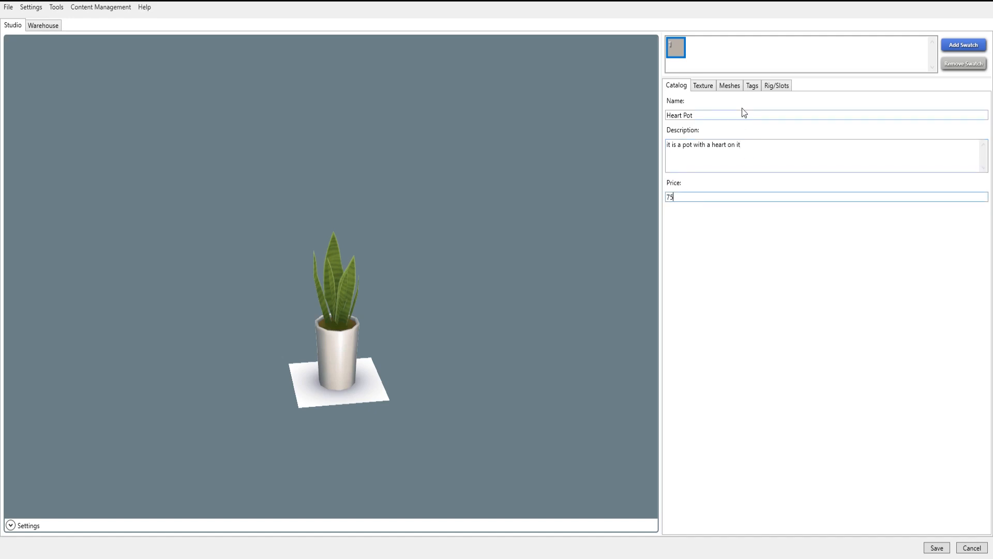
# Step: Go to the project's mesh settings, switch to Blender, delete the default cube and open the snake plant's mesh file
pyautogui.click(730, 86)
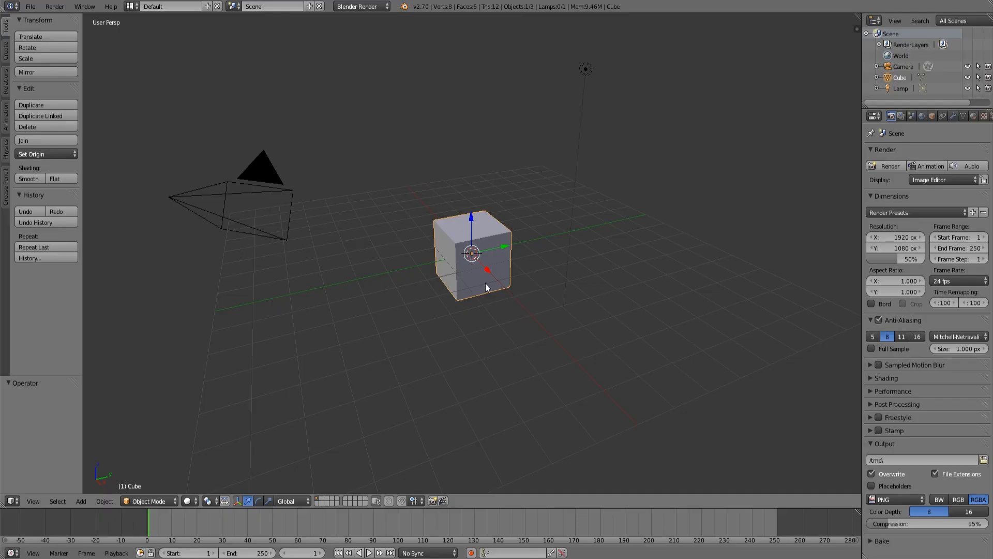
pyautogui.press('x')
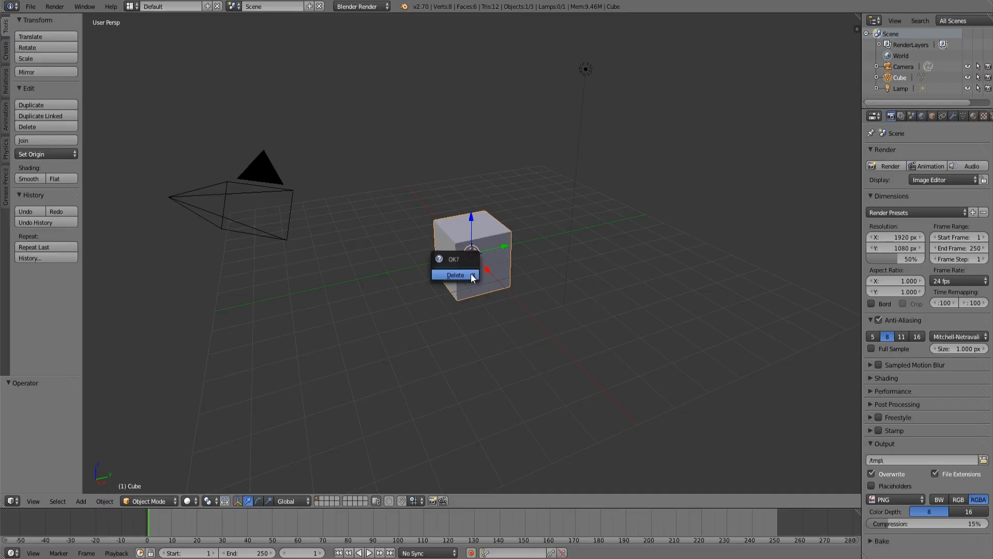
pyautogui.click(471, 274)
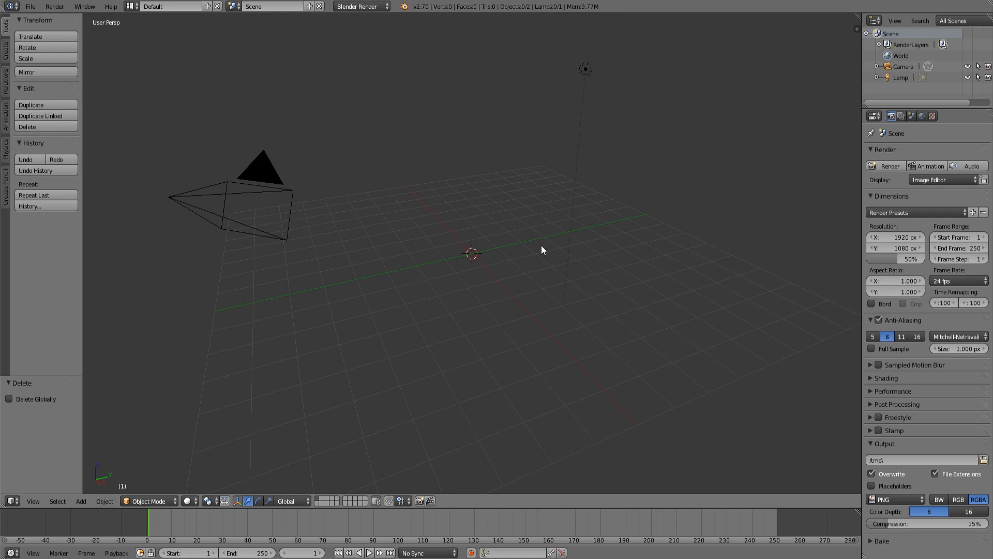
pyautogui.click(31, 8)
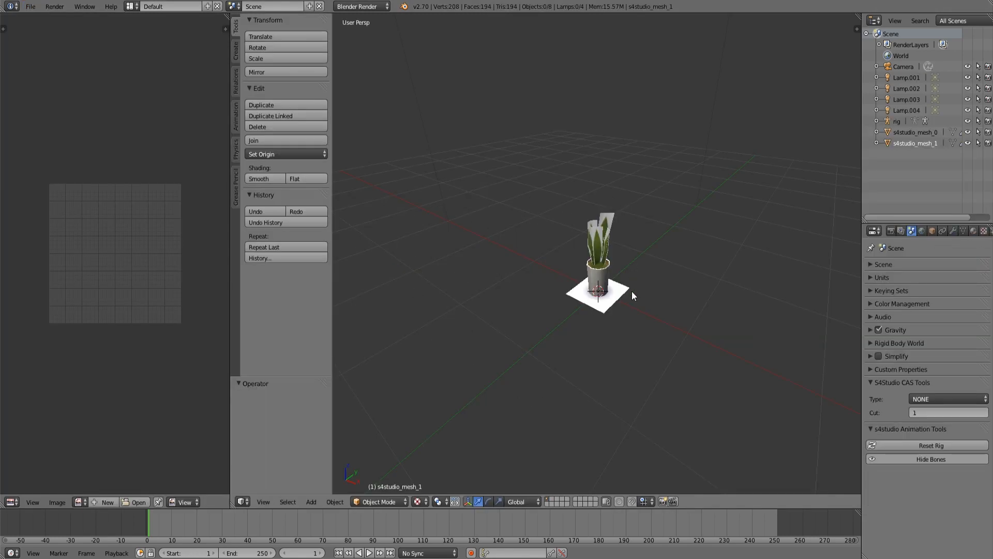
# Step: Import the heart jar's Wavefront (.obj) model into the snake plant scene and widen the 3D view
pyautogui.moveTo(632, 291); pyautogui.dragTo(553, 298, button='middle')
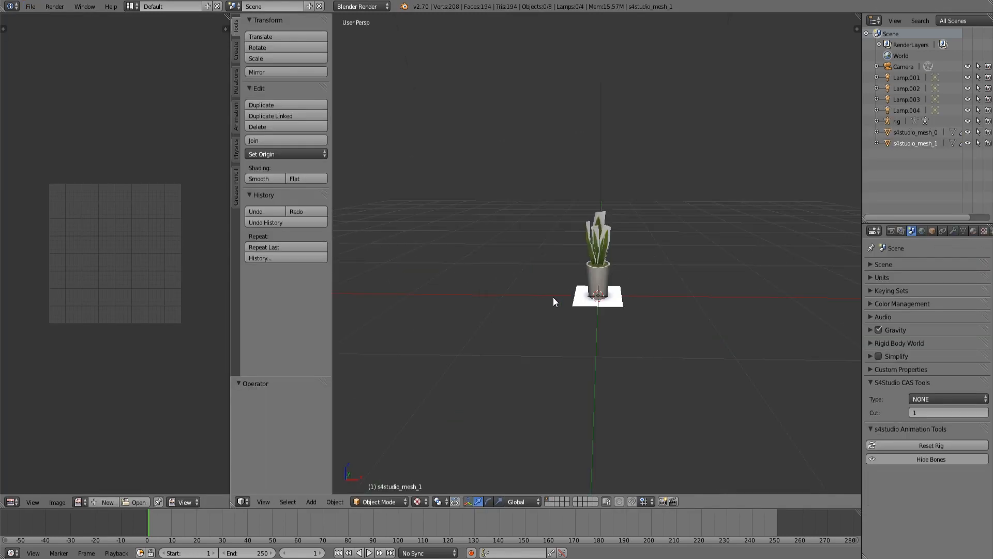
pyautogui.click(31, 7)
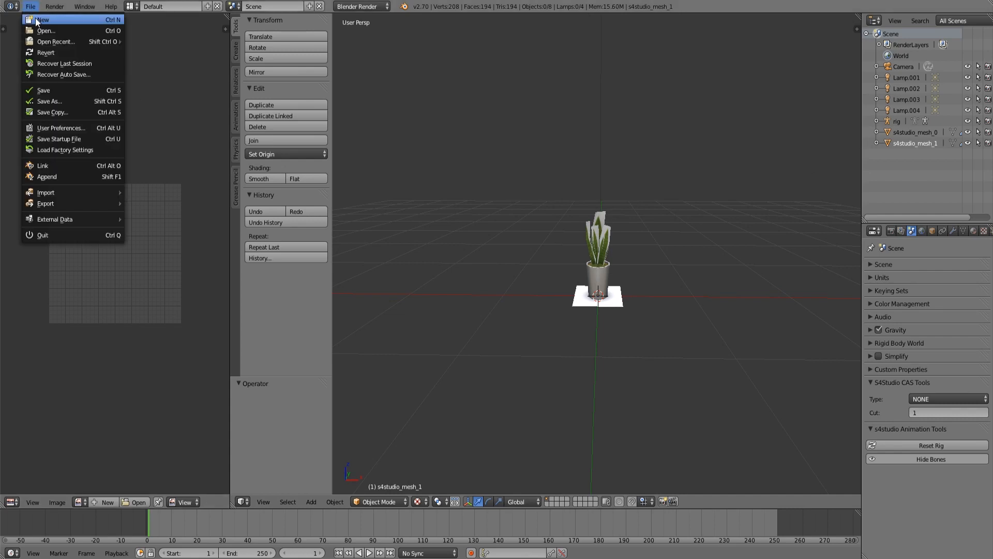
pyautogui.moveTo(56, 195)
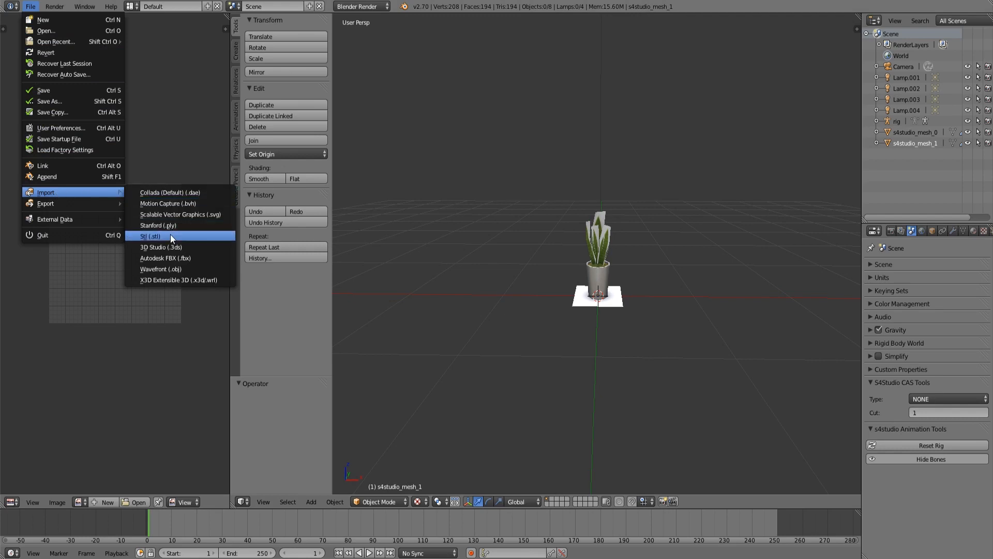
pyautogui.click(199, 269)
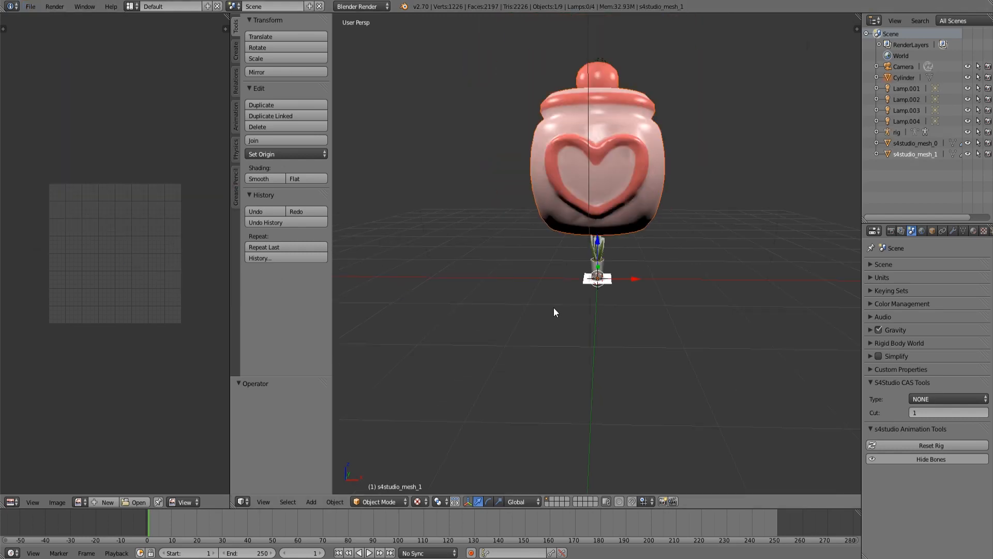
pyautogui.moveTo(230, 312); pyautogui.dragTo(142, 313)
# Step: Scale the imported heart jar down uniformly to about 0.23 of its size
pyautogui.moveTo(482, 253); pyautogui.dragTo(492, 220, button='middle')
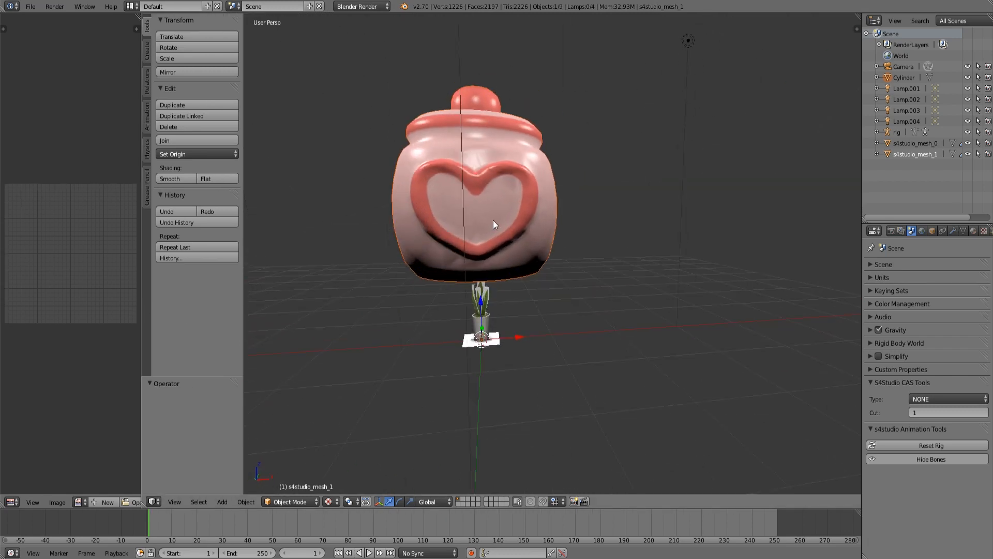
pyautogui.rightClick(494, 219)
pyautogui.press('s')
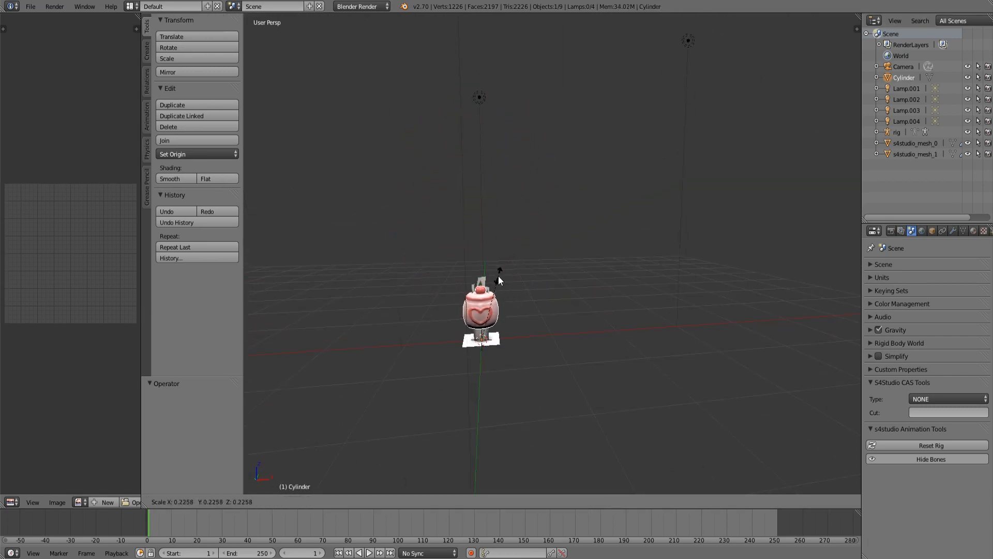
pyautogui.click(498, 275)
# Step: Lower the heart jar about 0.21 along Z in the orthographic front view, setting its base on the ground line
pyautogui.scroll(4, 614, 178)
pyautogui.moveTo(615, 178); pyautogui.dragTo(584, 231, button='middle')
pyautogui.press('KP_1')
pyautogui.press('KP_5')
pyautogui.scroll(6, 583, 231)
pyautogui.keyDown('shift'); pyautogui.moveTo(491, 260); pyautogui.dragTo(617, 309, button='middle'); pyautogui.keyUp('shift')
pyautogui.scroll(3, 618, 310)
pyautogui.moveTo(485, 390); pyautogui.dragTo(485, 71)
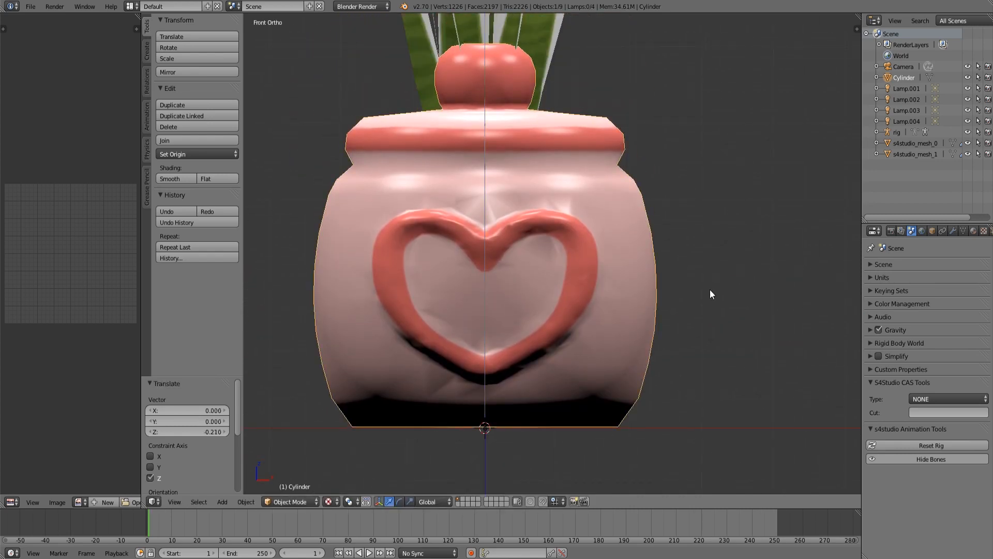
pyautogui.moveTo(710, 290)
pyautogui.mouseDown(button='middle')
pyautogui.moveTo(721, 281)
pyautogui.moveTo(643, 281)
pyautogui.moveTo(696, 282)
pyautogui.moveTo(709, 277)
pyautogui.moveTo(693, 271)
pyautogui.moveTo(704, 271)
pyautogui.mouseUp(button='middle')
pyautogui.scroll(-5, 722, 281)
pyautogui.scroll(-1, 704, 275)
pyautogui.scroll(3, 657, 282)
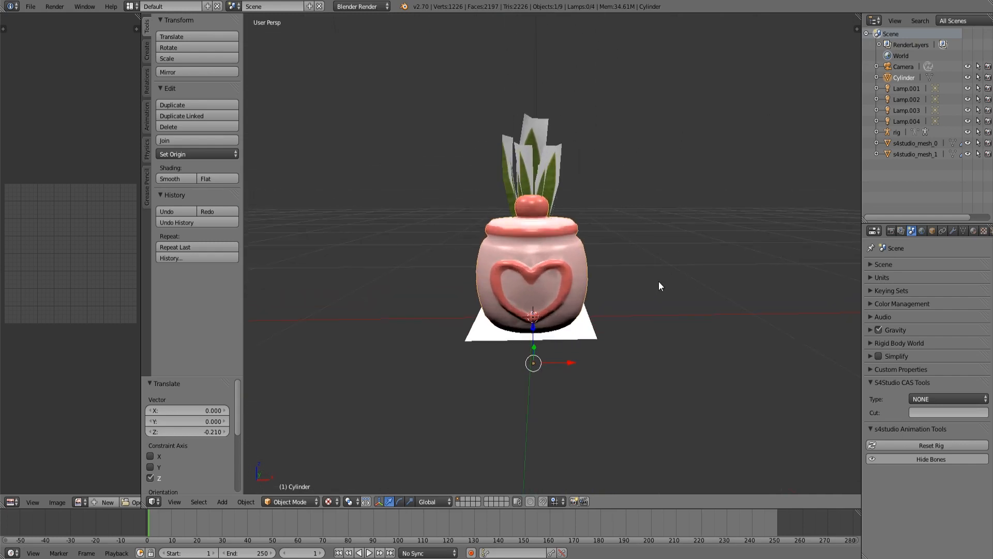
# Step: Move the snake plant mesh about 1 unit along X, clear of the heart jar
pyautogui.click(538, 124)
pyautogui.rightClick(554, 126)
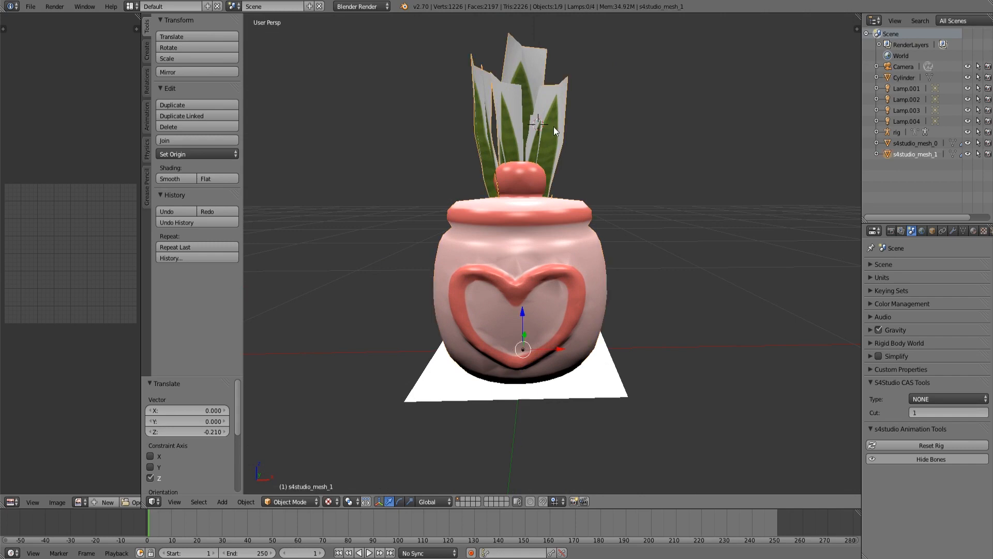
pyautogui.moveTo(558, 349); pyautogui.dragTo(803, 340)
pyautogui.scroll(-2, 803, 340)
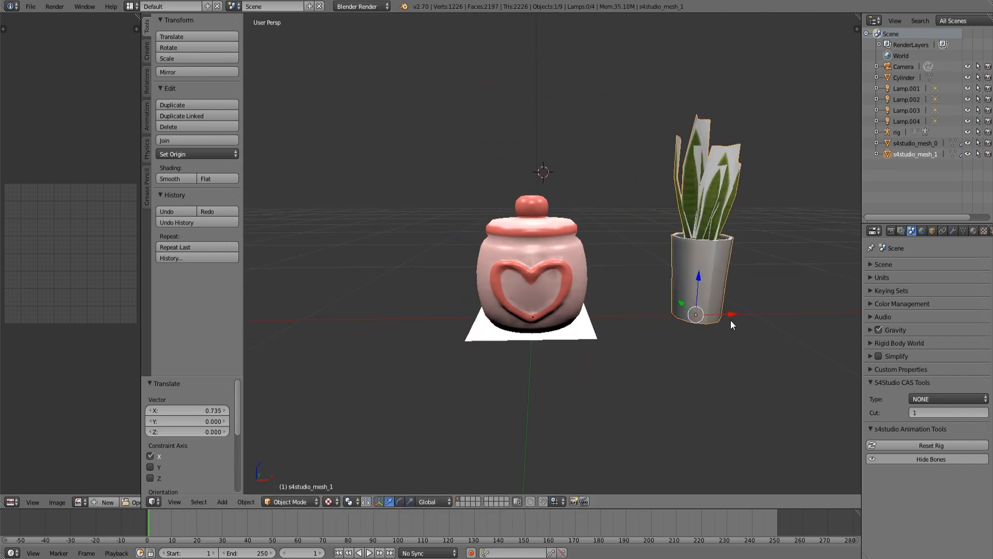
pyautogui.moveTo(731, 322); pyautogui.dragTo(789, 309)
pyautogui.scroll(-1, 600, 372)
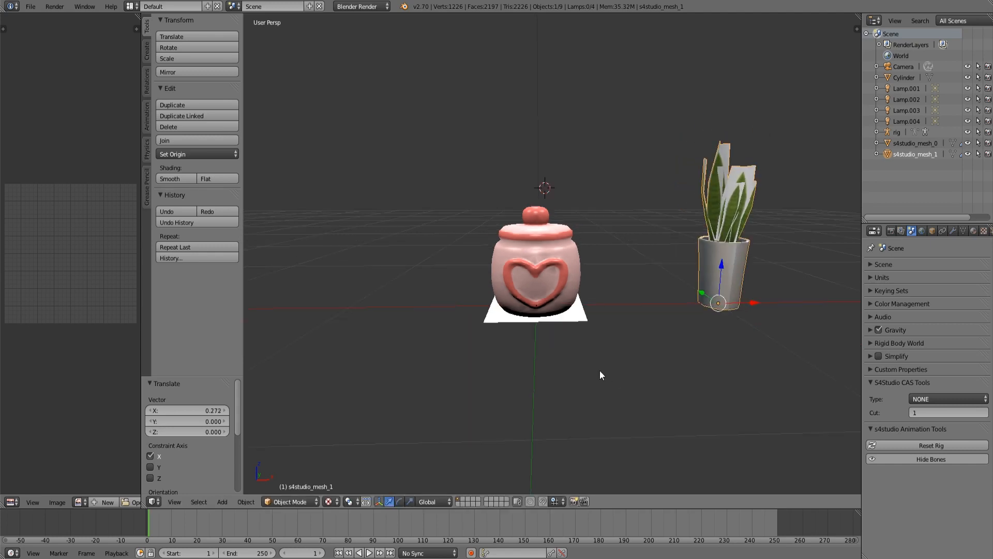
# Step: Select the heart jar together with the snake plant as the active object and join them into one mesh
pyautogui.click(600, 371)
pyautogui.moveTo(619, 370); pyautogui.dragTo(632, 363, button='middle')
pyautogui.scroll(2, 621, 363)
pyautogui.rightClick(468, 349)
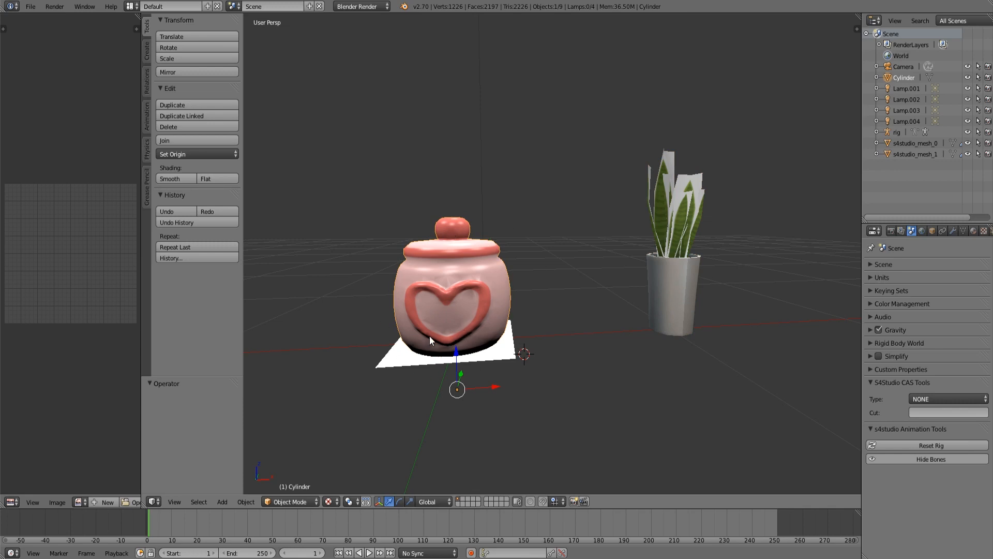
pyautogui.rightClick(675, 266)
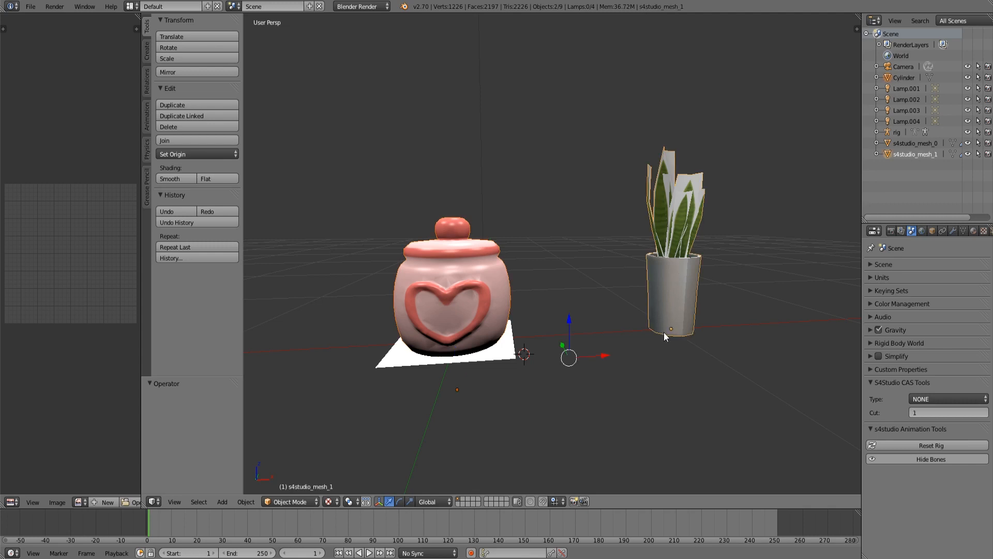
pyautogui.click(179, 139)
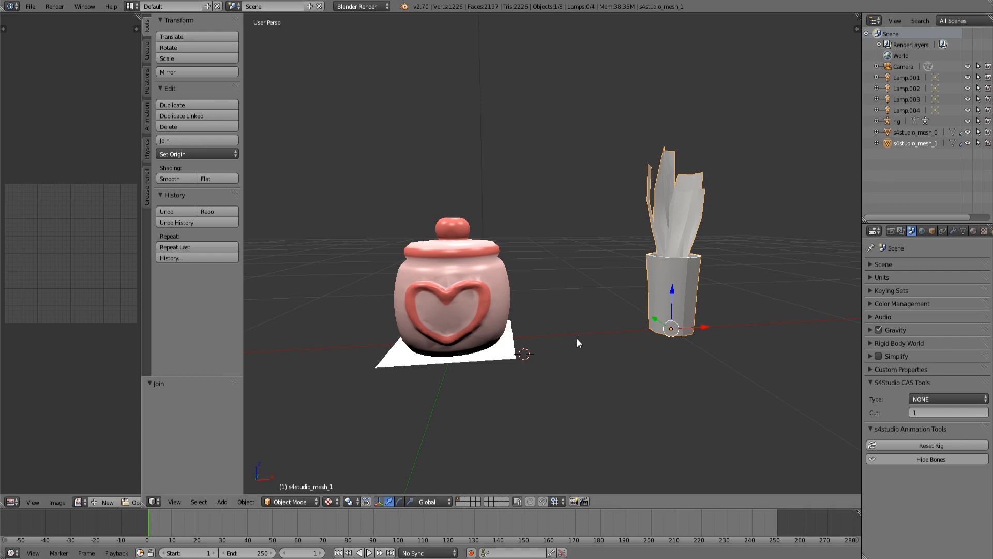
# Step: Switch the joined mesh to Edit Mode and turn off limiting the selection to visible geometry
pyautogui.press('KP_Decimal')
pyautogui.click(290, 501)
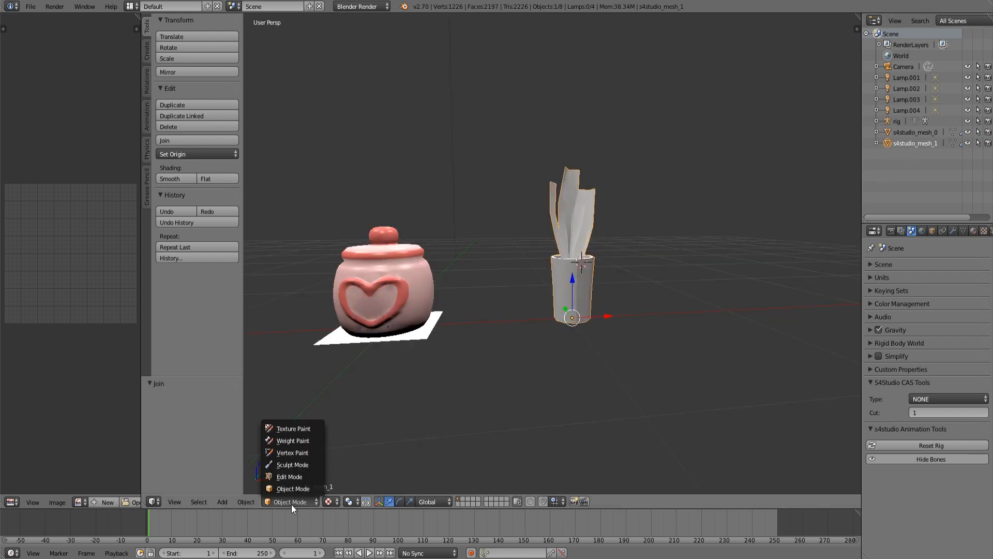
pyautogui.click(293, 476)
pyautogui.click(558, 268)
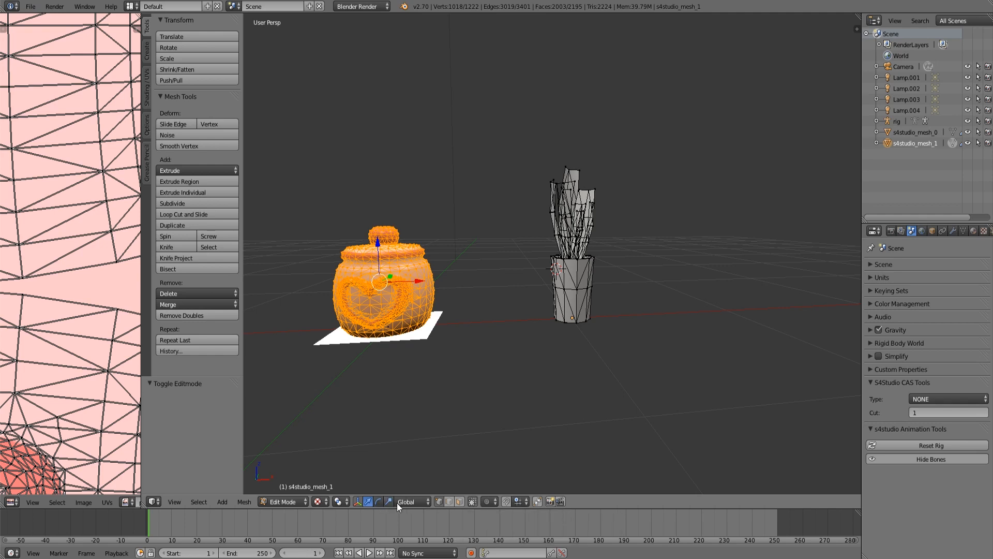
pyautogui.click(473, 504)
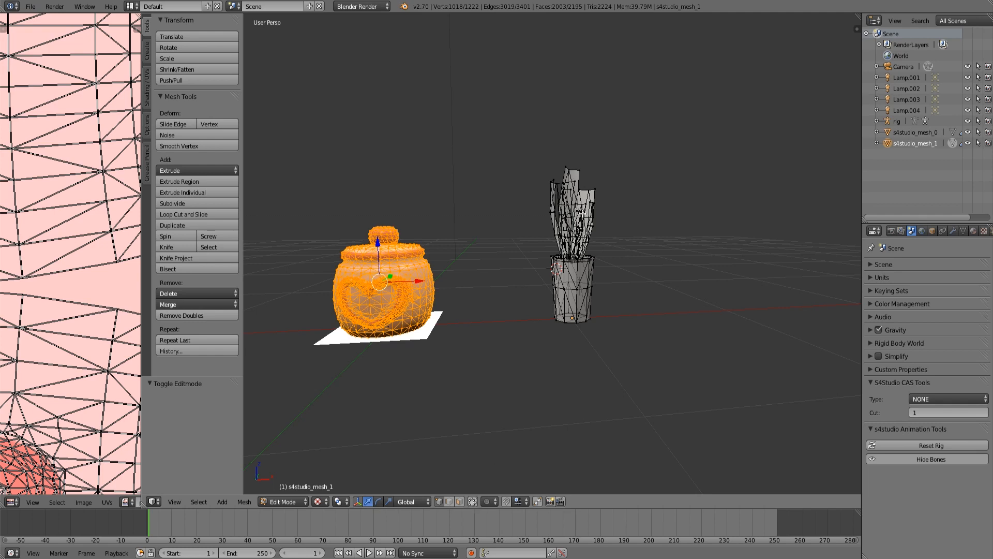
# Step: Deselect the jar, box-select only the snake plant and its original pot, and delete their vertices
pyautogui.press('b')
pyautogui.moveTo(525, 151); pyautogui.dragTo(626, 342)
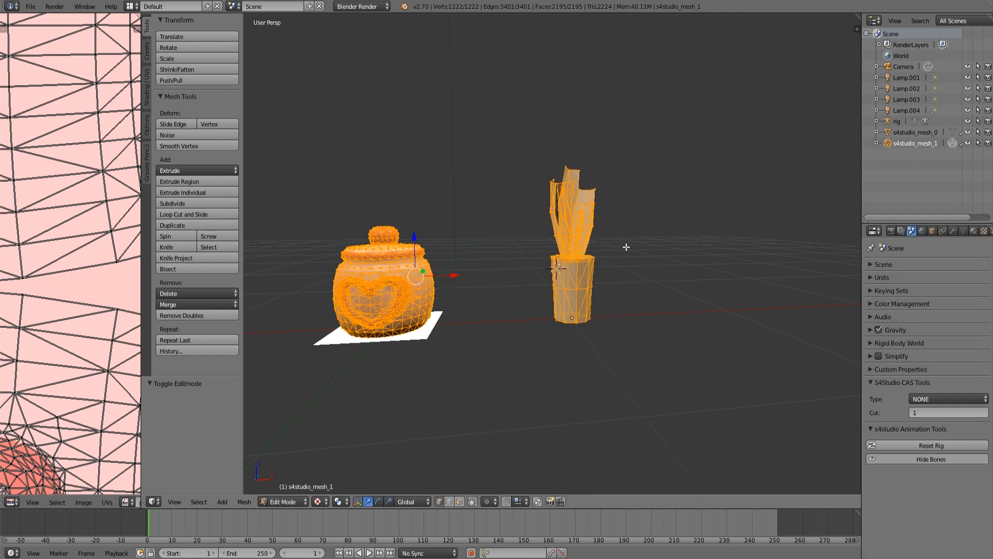
pyautogui.click(461, 274)
pyautogui.press('a')
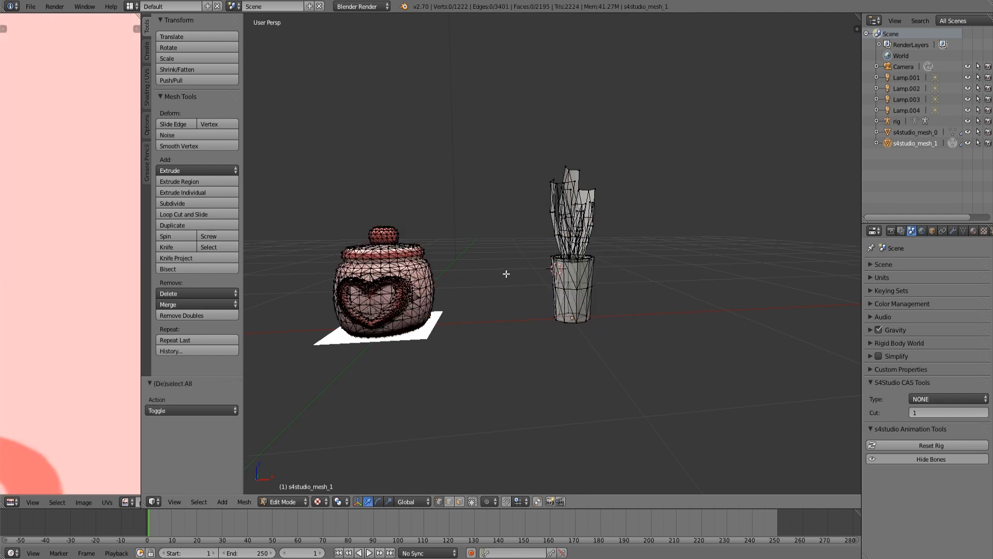
pyautogui.press('b')
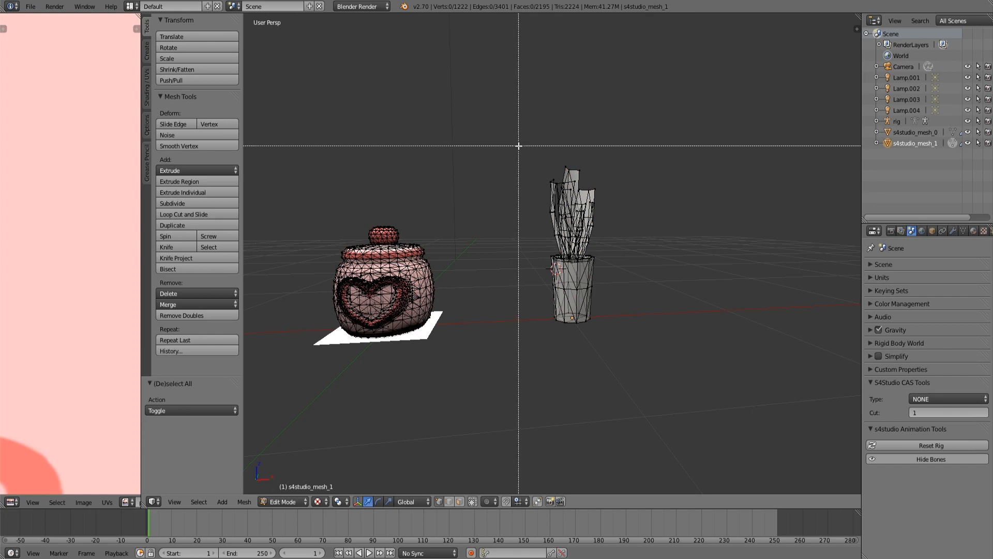
pyautogui.moveTo(519, 145); pyautogui.dragTo(624, 346)
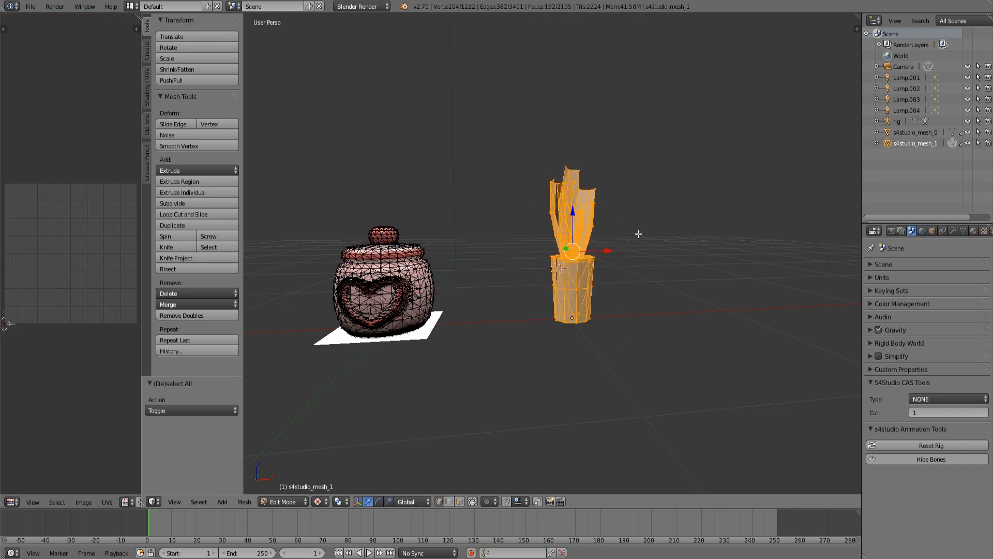
pyautogui.press('x')
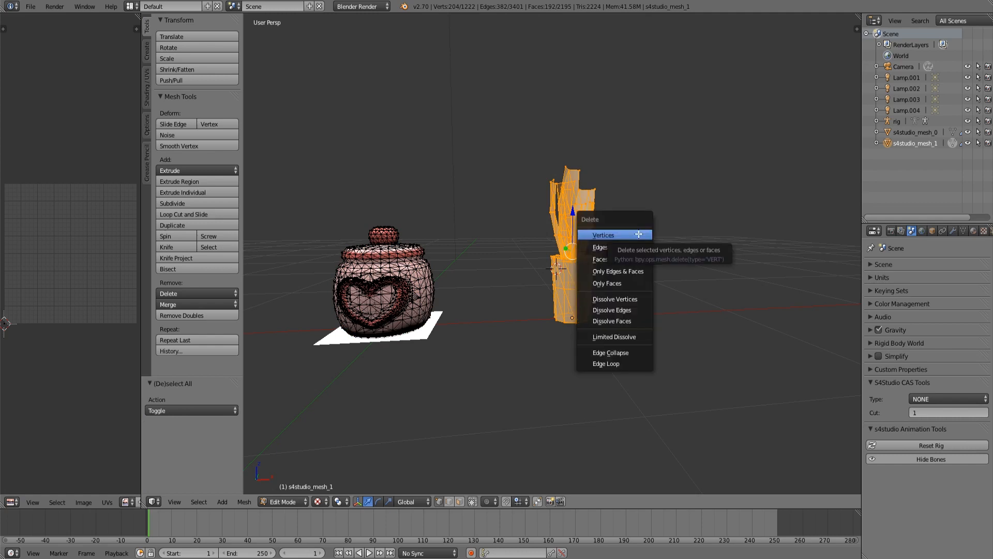
pyautogui.click(638, 234)
pyautogui.moveTo(568, 287); pyautogui.dragTo(597, 290, button='middle')
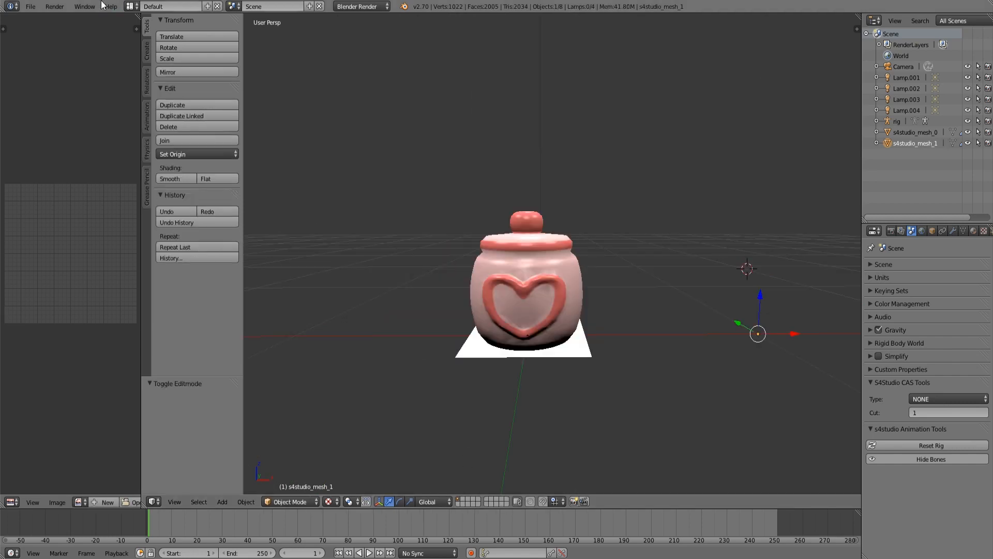
# Step: Save the joined jar mesh with the Save As command, and delete the white drop-shadow plane beneath the jar
pyautogui.click(31, 7)
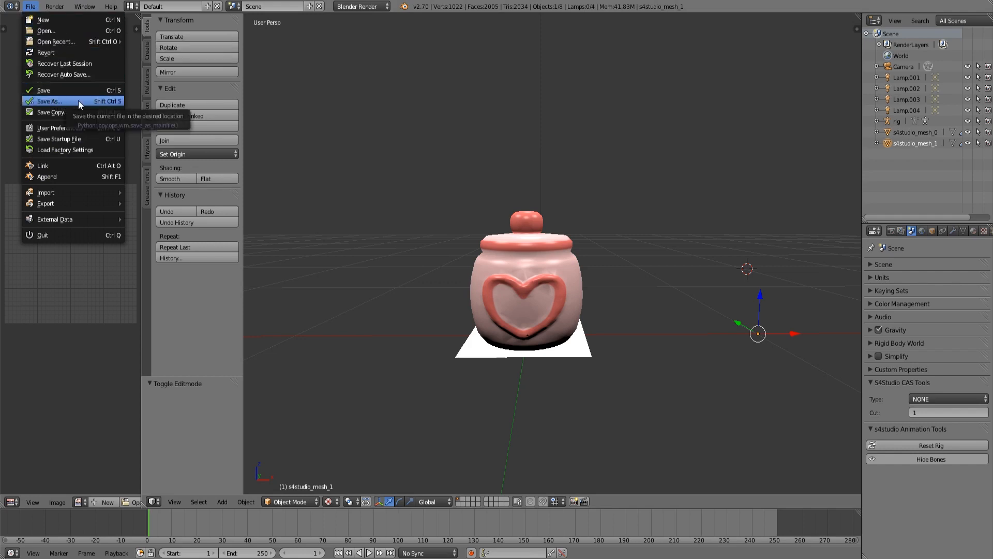
pyautogui.scroll(2, 548, 329)
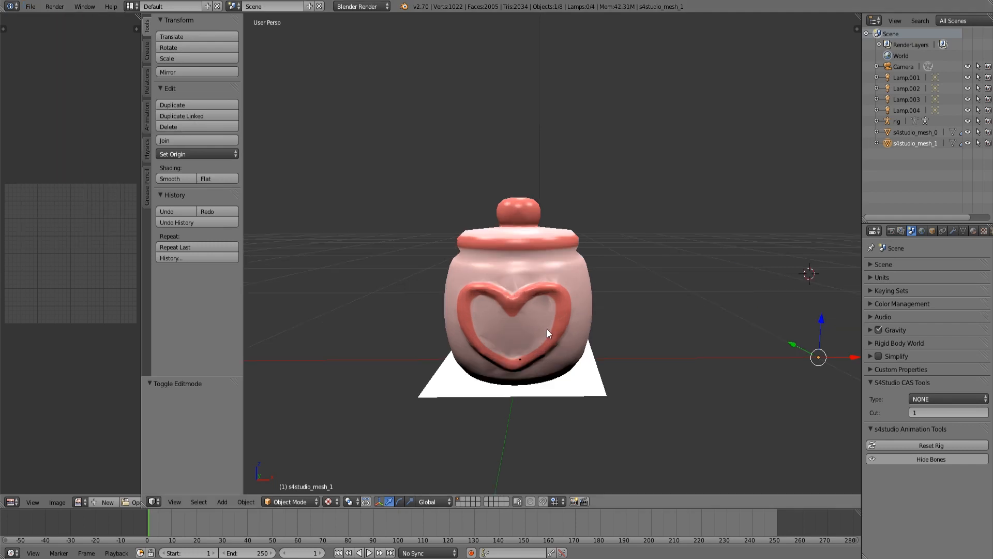
pyautogui.rightClick(580, 392)
pyautogui.scroll(3, 513, 407)
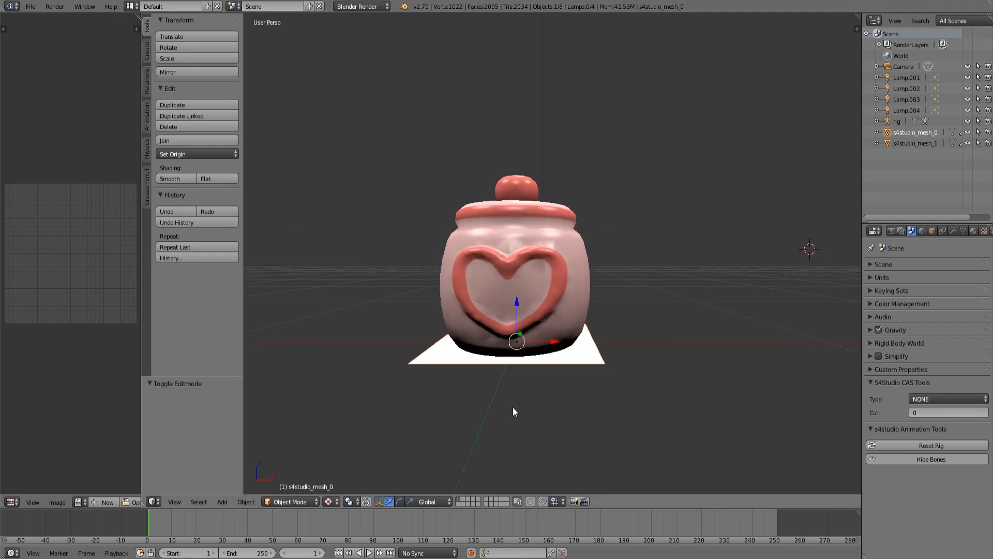
pyautogui.click(907, 141)
pyautogui.click(902, 134)
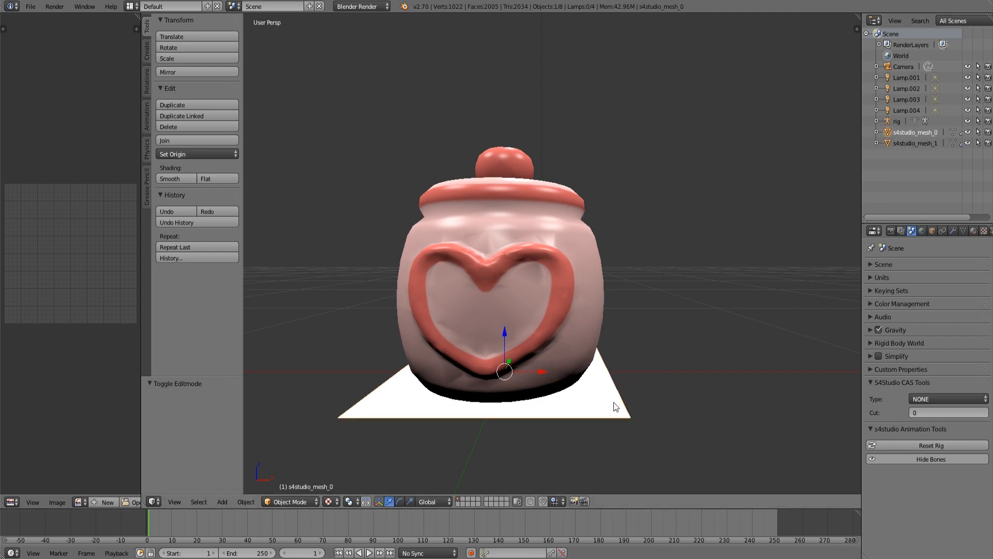
pyautogui.press('x')
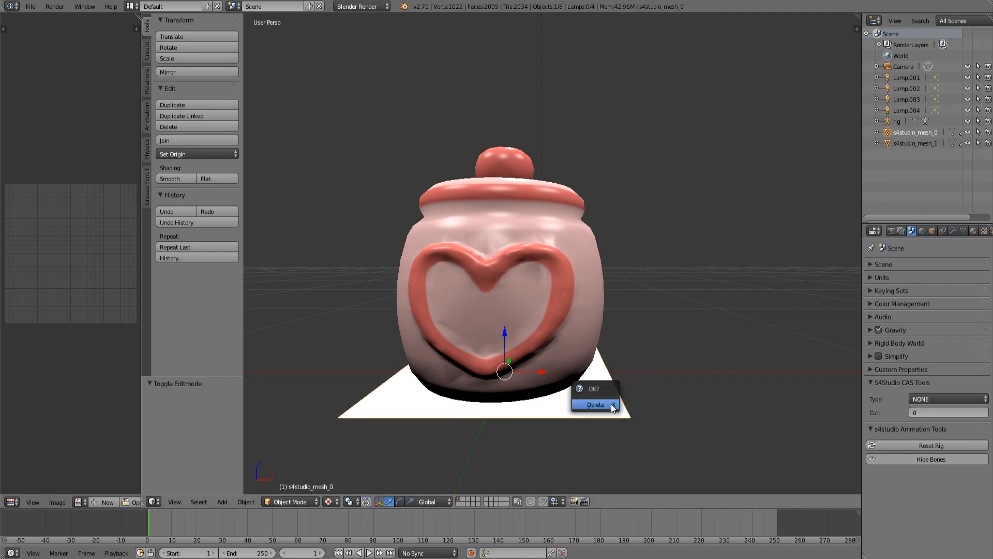
pyautogui.click(616, 403)
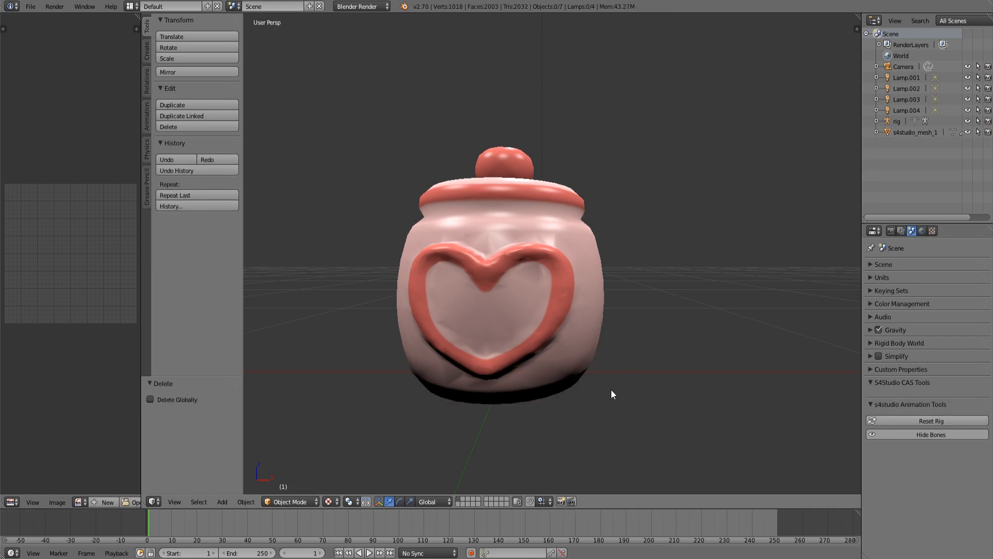
# Step: Set the jar mesh's S4Studio cut number to 0 and save the file
pyautogui.click(919, 413)
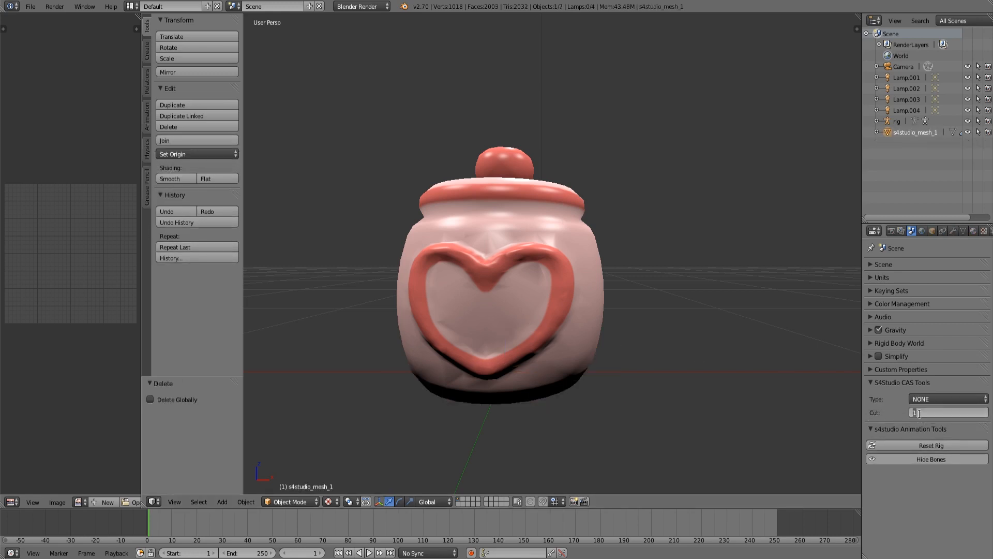
pyautogui.write('0')
pyautogui.press('Return')
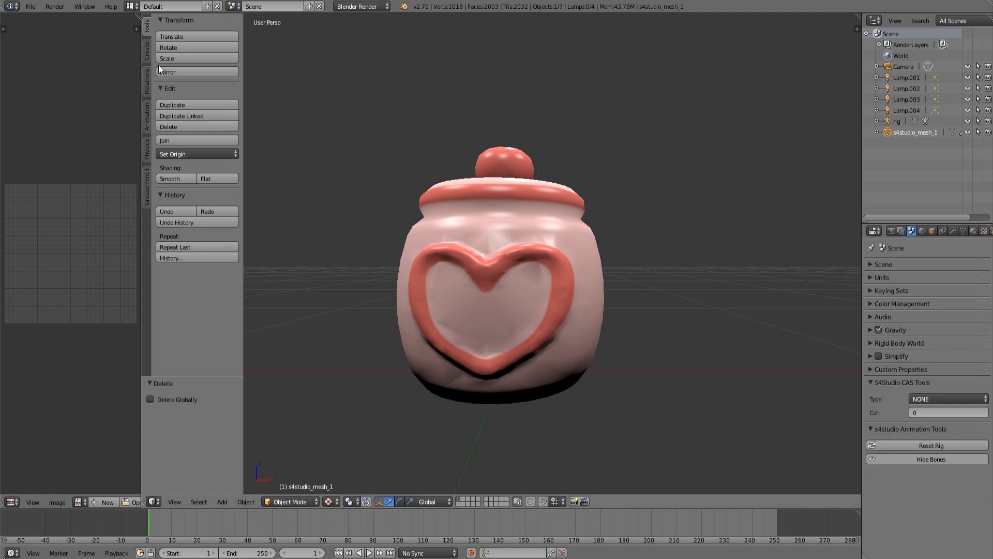
pyautogui.click(30, 9)
# Step: Put the jar in Edit Mode with its whole mesh selected and show its UV layout over pot texture.png in the enlarged UV editor
pyautogui.scroll(-4, 383, 352)
pyautogui.moveTo(405, 359); pyautogui.dragTo(404, 364, button='middle')
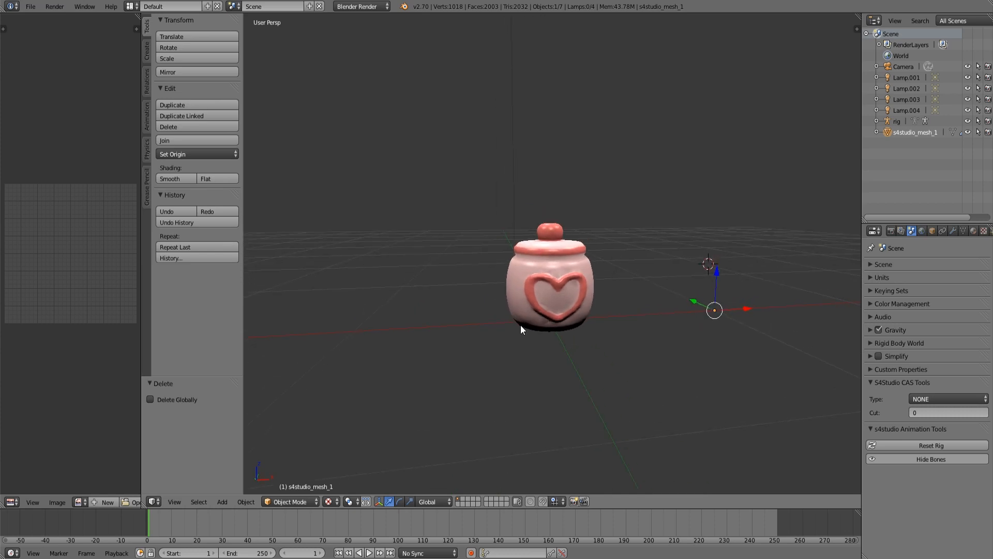
pyautogui.click(293, 502)
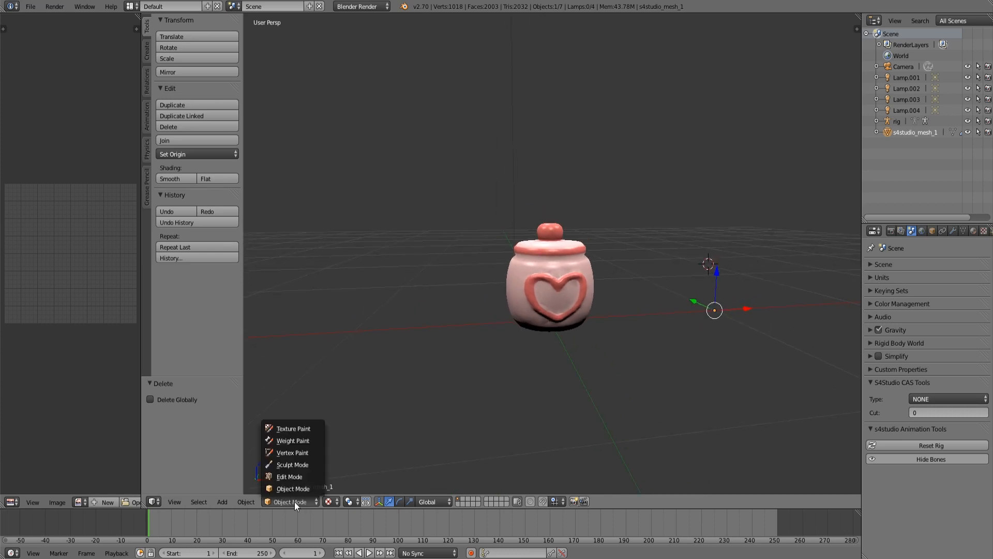
pyautogui.click(293, 477)
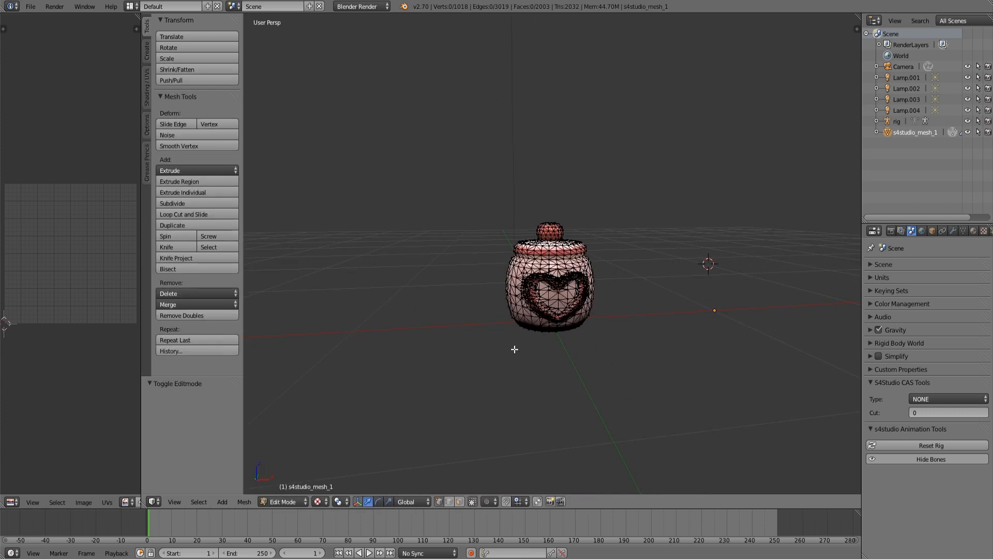
pyautogui.press('a')
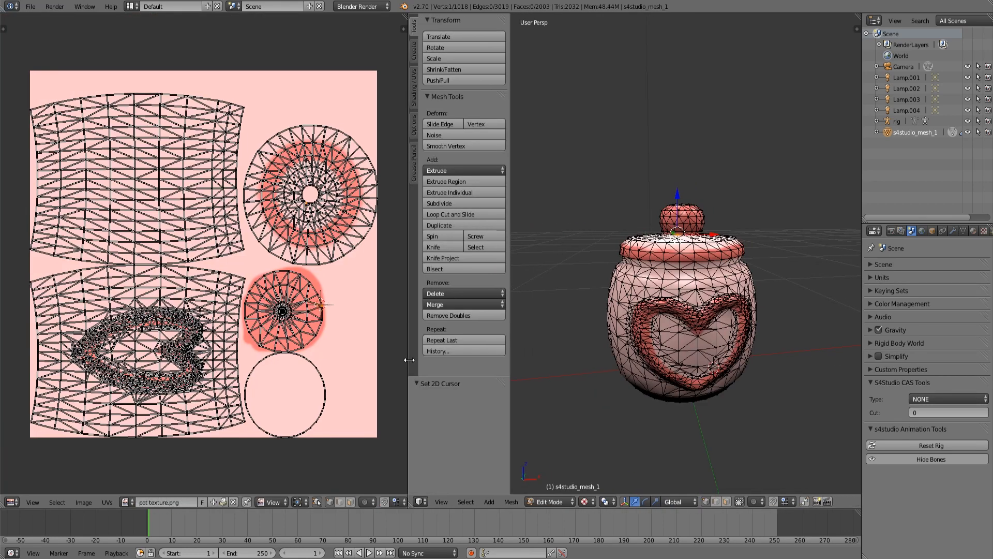
# Step: Enable Normalized for the ambient occlusion bake and set the world's raytrace gather samples to 23
pyautogui.click(895, 233)
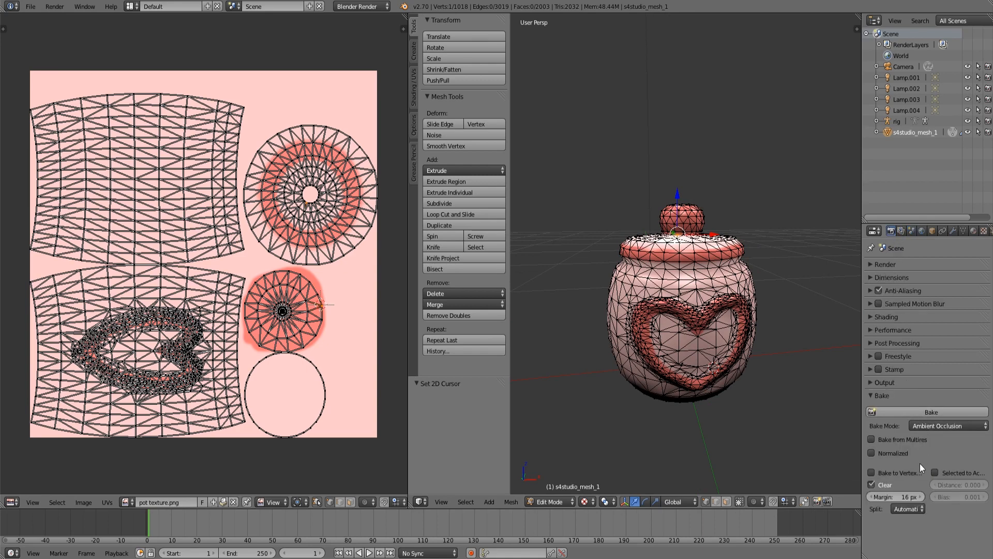
pyautogui.click(871, 453)
pyautogui.click(902, 231)
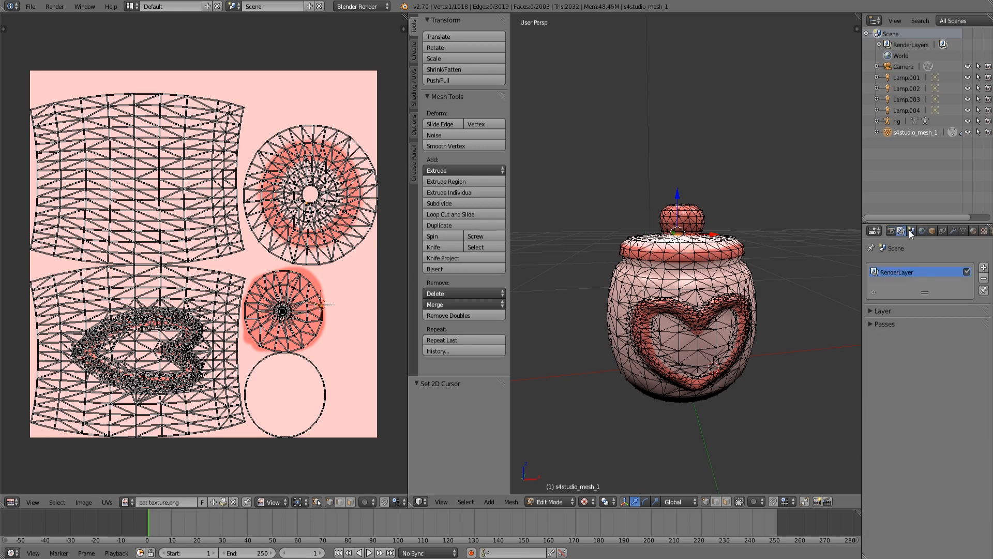
pyautogui.click(911, 233)
pyautogui.click(921, 232)
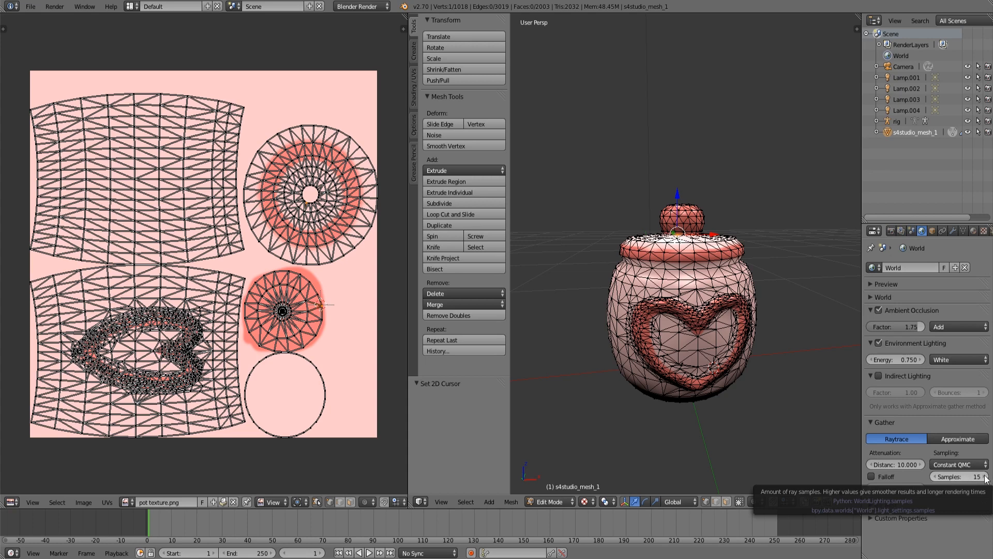
pyautogui.moveTo(981, 476); pyautogui.dragTo(987, 477)
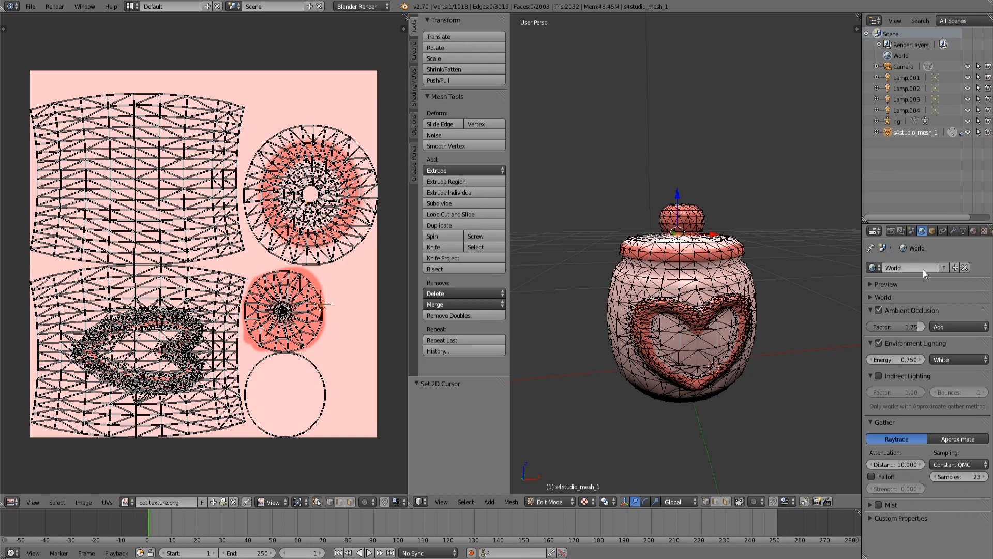
# Step: Bake the jar's ambient occlusion to its UV image and save the result as pot texture bake.png
pyautogui.click(890, 233)
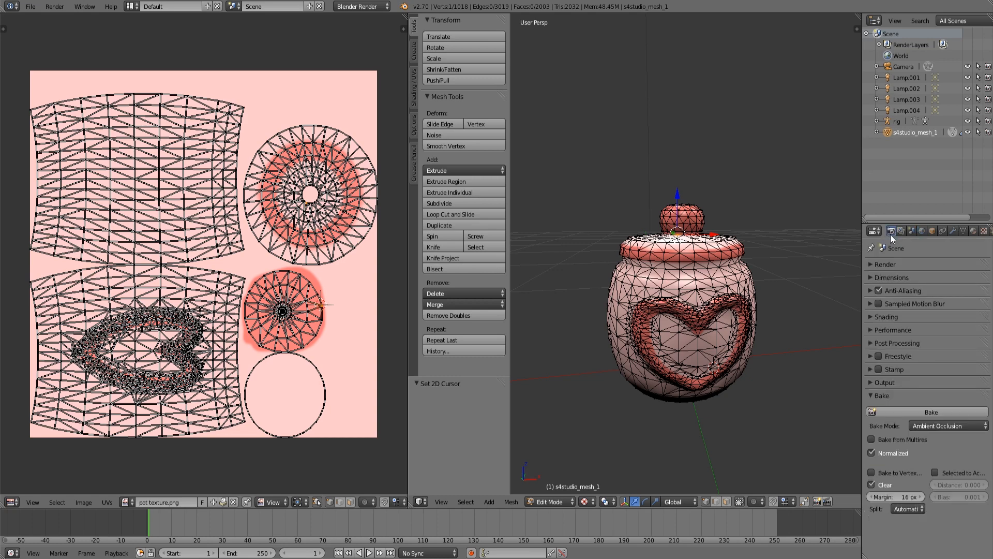
pyautogui.click(899, 411)
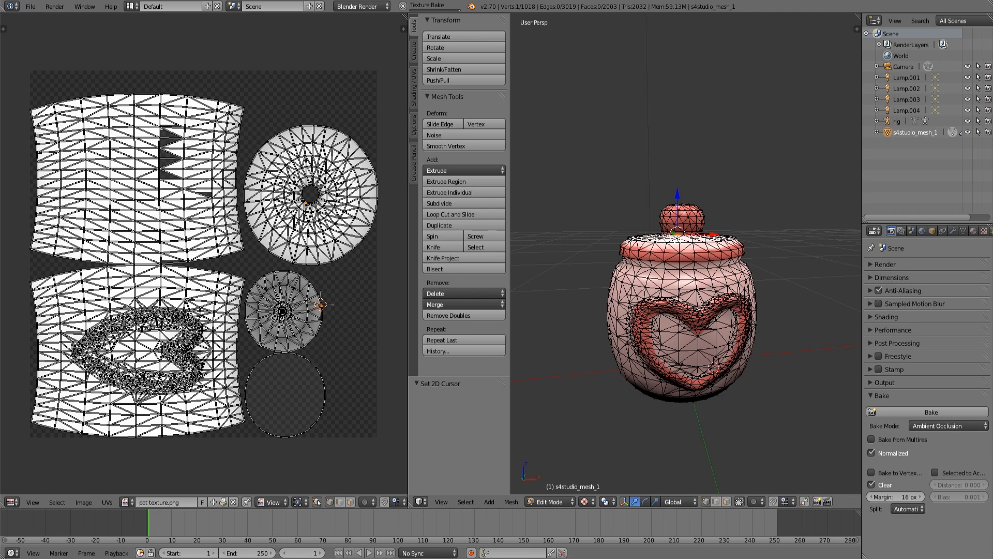
pyautogui.moveTo(638, 424)
pyautogui.mouseDown(button='middle')
pyautogui.moveTo(650, 377)
pyautogui.moveTo(633, 426)
pyautogui.mouseUp(button='middle')
pyautogui.scroll(3, 231, 441)
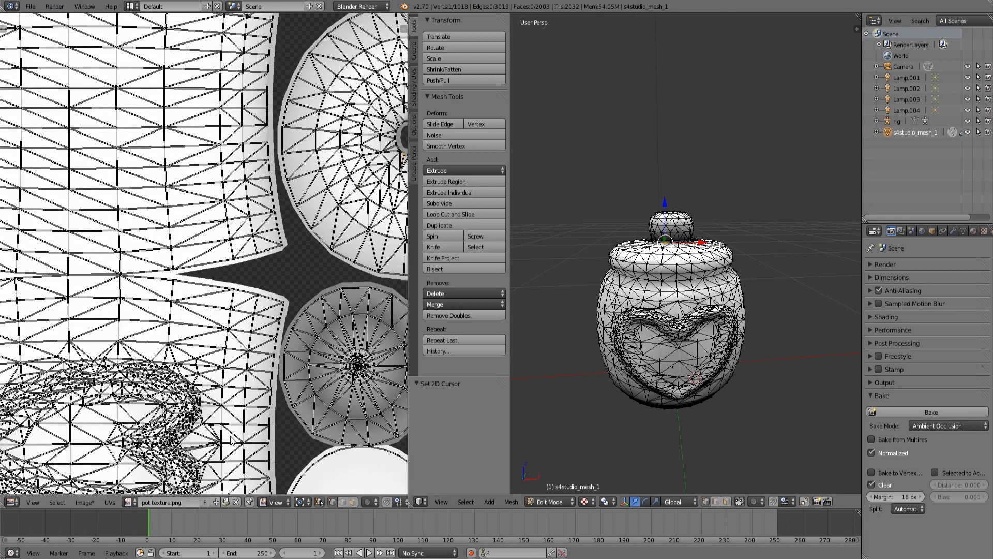
pyautogui.scroll(-3, 230, 440)
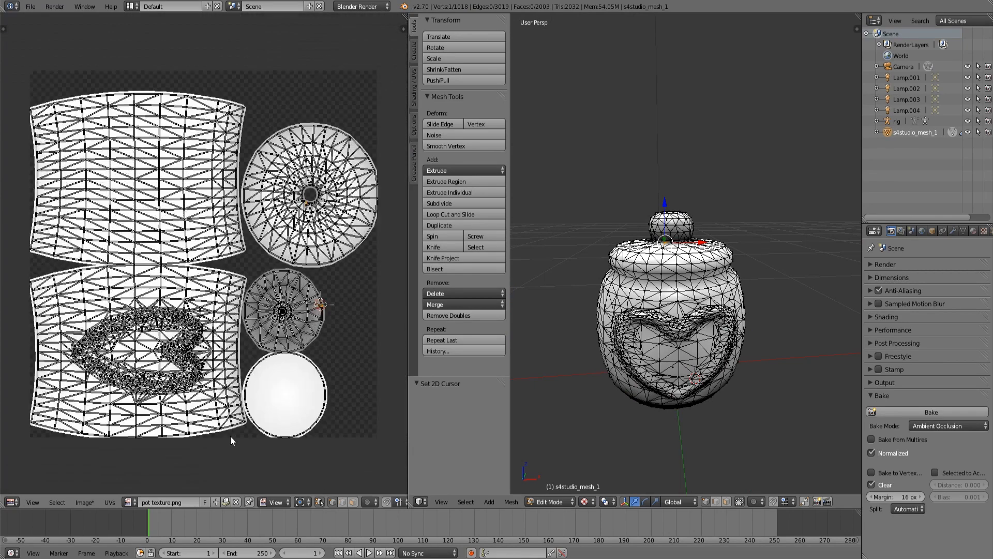
pyautogui.click(89, 504)
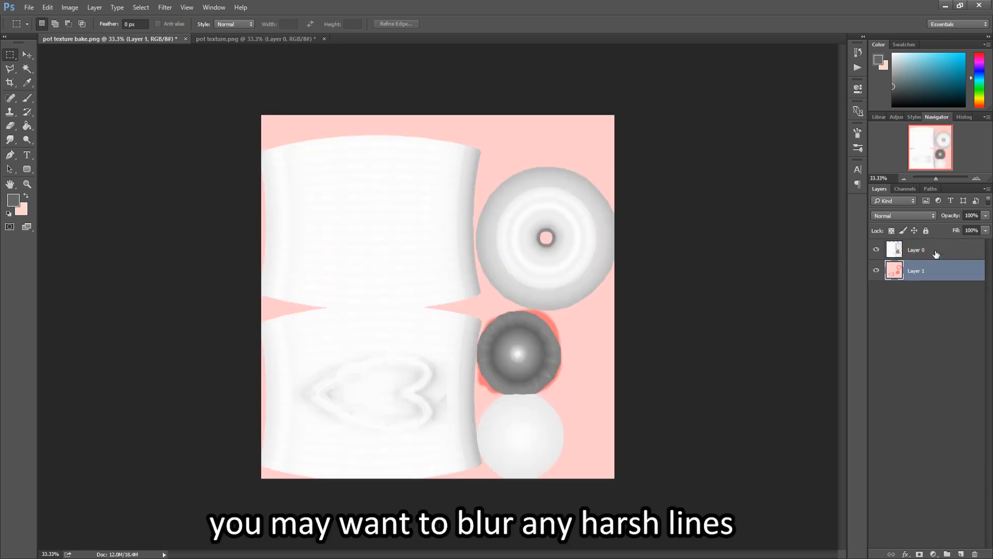
# Step: Switch to Photoshop, apply Smart Blur with radius 38.2 and threshold 71.1 to the baked shading on Layer 0, and activate the Spot Healing Brush
pyautogui.click(165, 8)
pyautogui.click(321, 215)
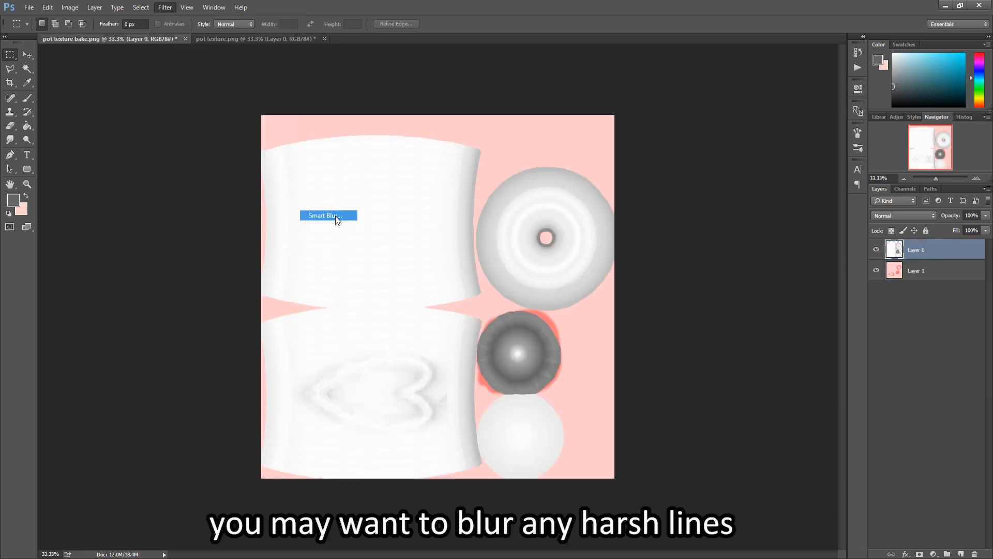
pyautogui.click(521, 255)
pyautogui.moveTo(569, 242); pyautogui.dragTo(578, 217)
pyautogui.moveTo(545, 306); pyautogui.dragTo(557, 306)
pyautogui.moveTo(516, 280); pyautogui.dragTo(606, 306)
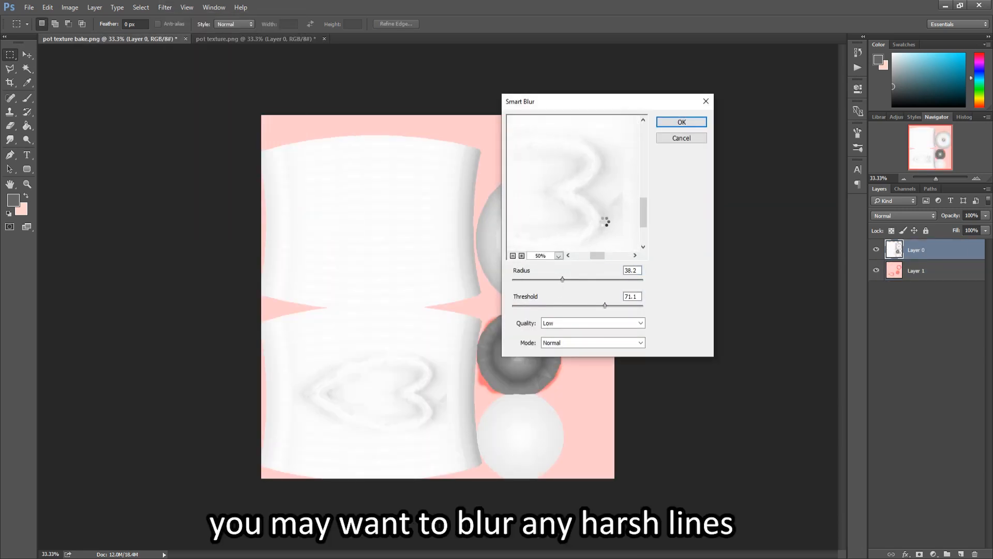
pyautogui.click(680, 122)
pyautogui.press('j')
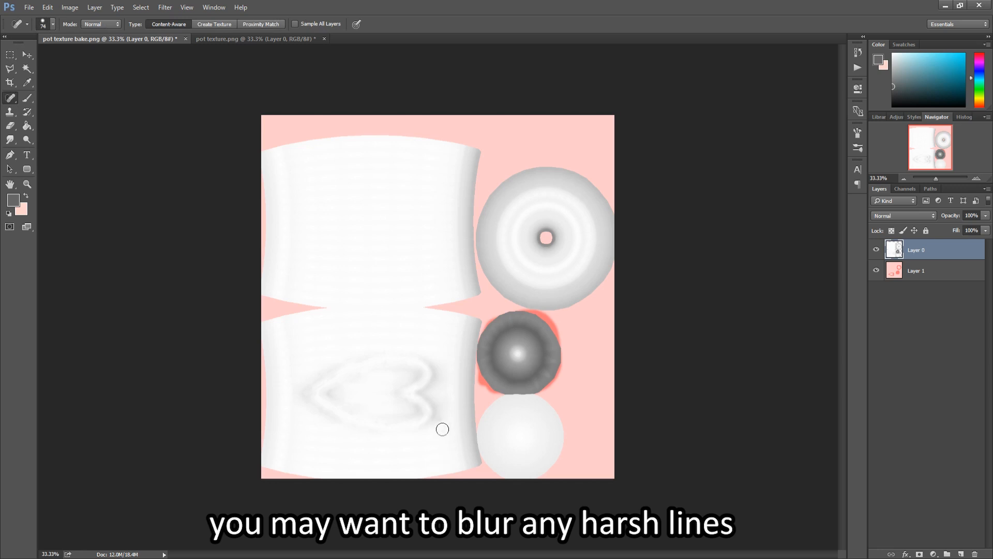
# Step: Apply a second Smart Blur to Layer 0 with a threshold of 100 to smooth the remaining harsh lines
pyautogui.click(165, 8)
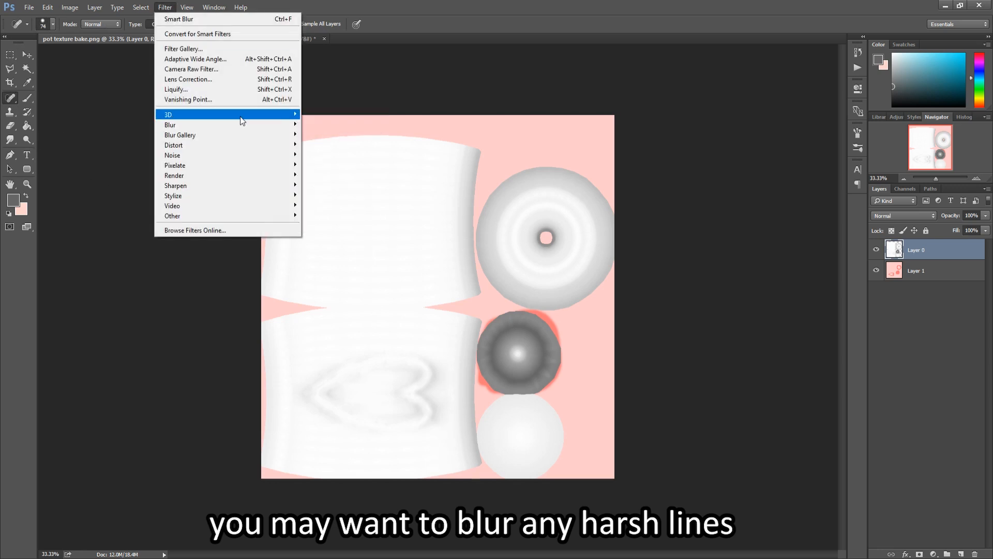
pyautogui.moveTo(269, 125)
pyautogui.click(327, 216)
pyautogui.click(513, 255)
pyautogui.click(513, 256)
pyautogui.moveTo(561, 280); pyautogui.dragTo(643, 305)
pyautogui.moveTo(633, 279); pyautogui.dragTo(608, 280)
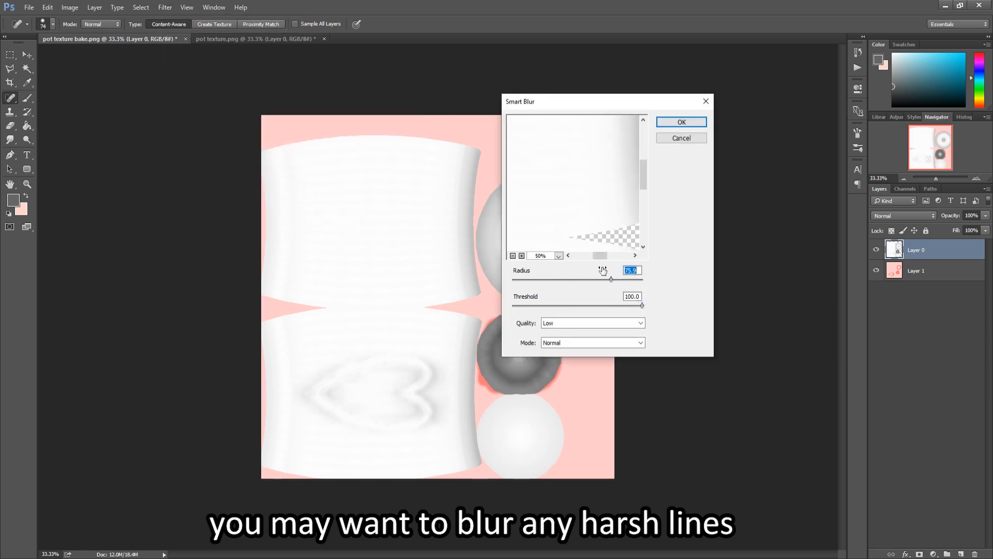
pyautogui.moveTo(576, 233); pyautogui.dragTo(575, 130)
pyautogui.moveTo(608, 279); pyautogui.dragTo(581, 280)
pyautogui.press('Return')
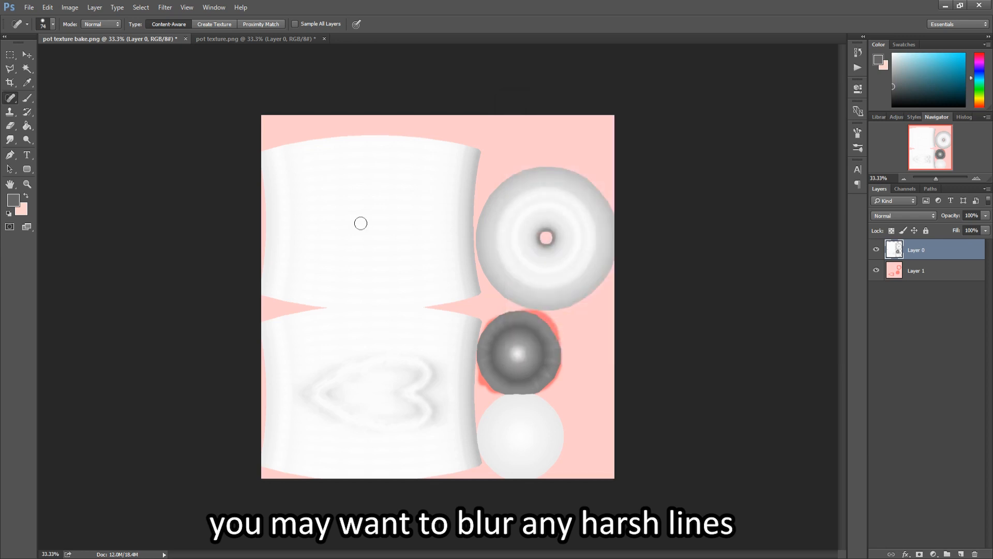
# Step: Change the blend mode of the baked shading layer and lower its opacity over the pink pot texture
pyautogui.click(921, 215)
pyautogui.click(917, 239)
pyautogui.click(986, 215)
pyautogui.moveTo(986, 227); pyautogui.dragTo(968, 227)
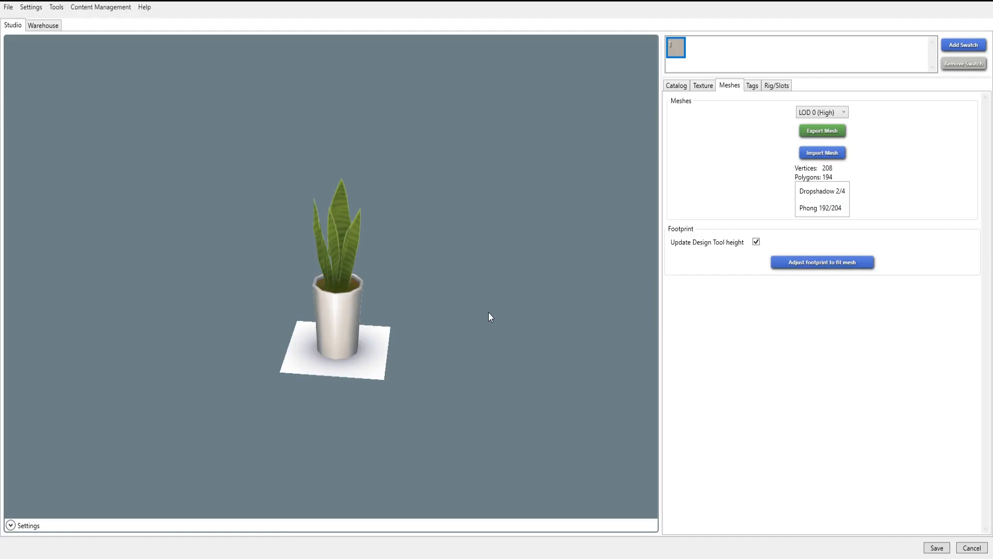
# Step: Switch to Sims 4 Studio and import the jar mesh for LOD 0 (High), LOD 1 (Medium) and LOD 2 (Low)
pyautogui.click(829, 156)
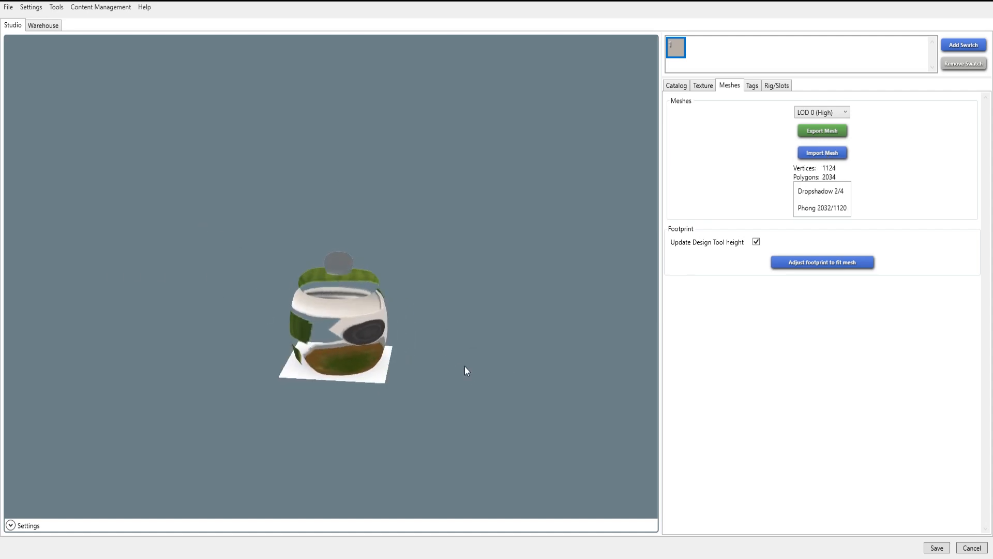
pyautogui.scroll(2, 465, 365)
pyautogui.click(811, 113)
pyautogui.click(825, 133)
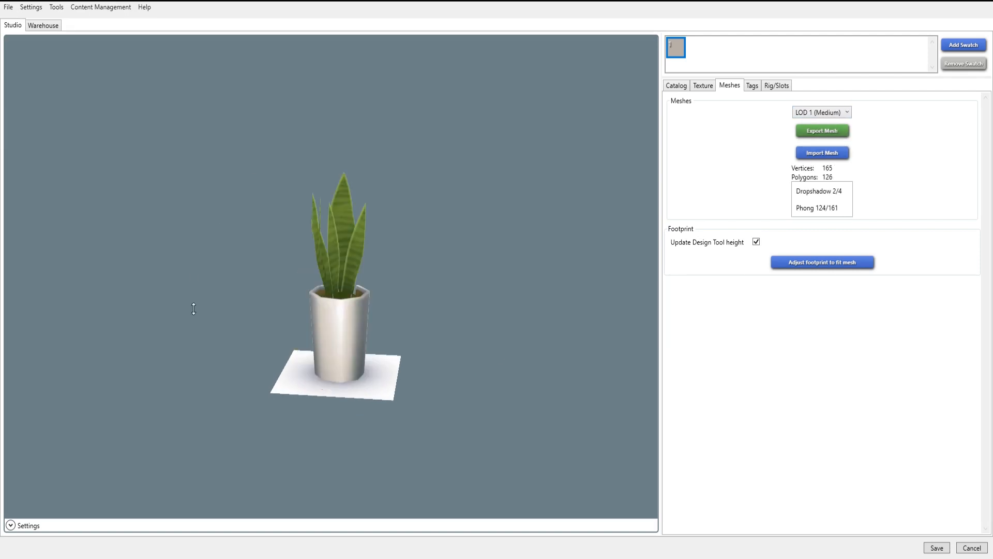
pyautogui.click(223, 363)
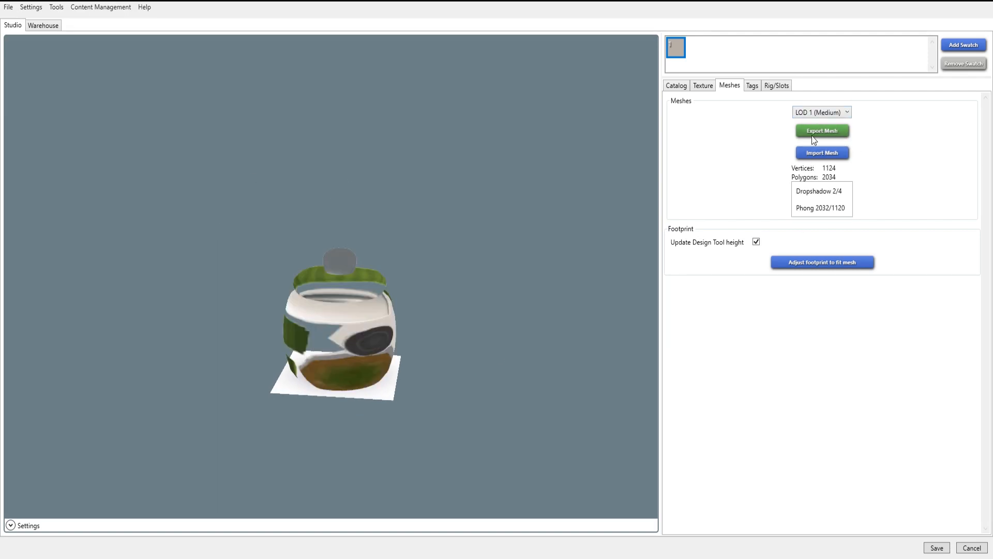
pyautogui.click(821, 112)
pyautogui.click(812, 141)
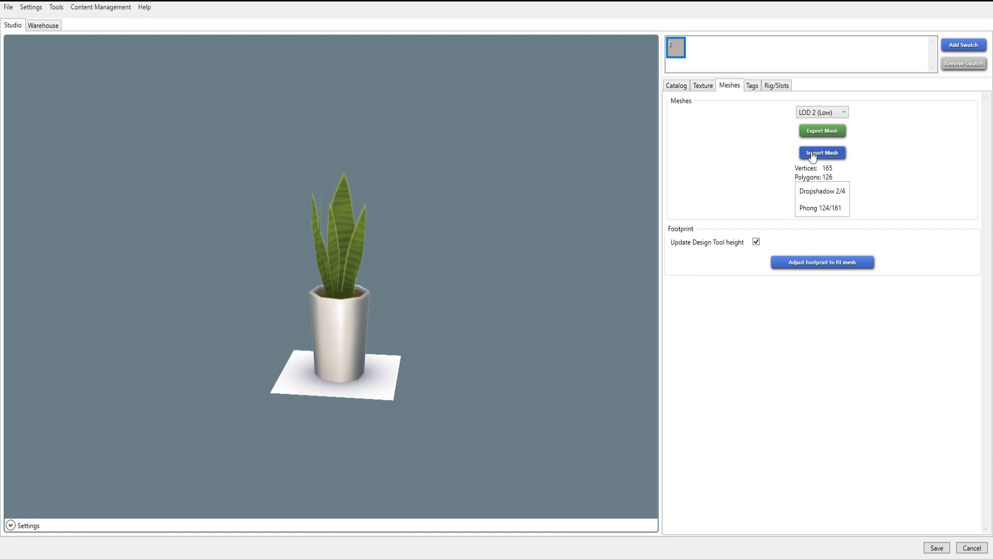
pyautogui.click(220, 363)
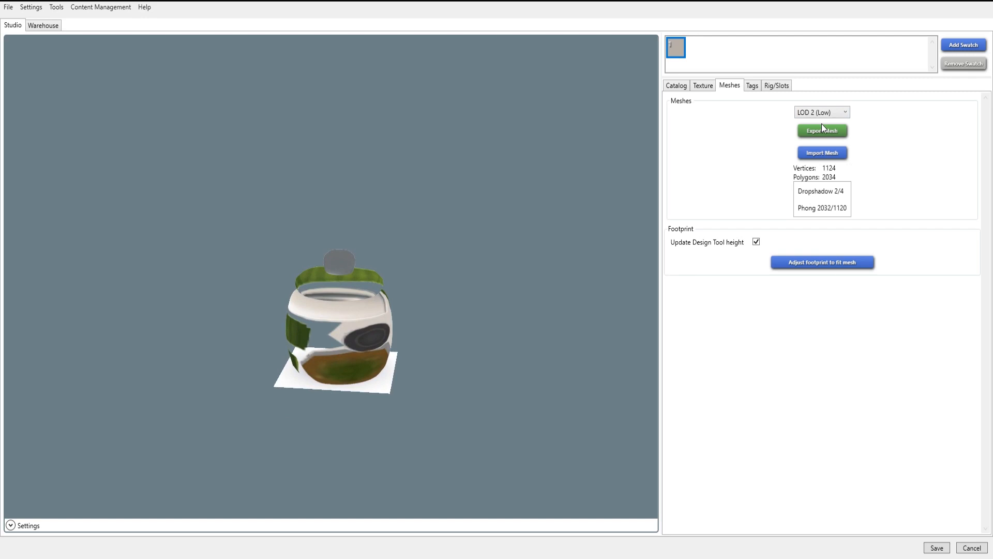
# Step: Import the pink pot texture with the coral heart onto the jar
pyautogui.moveTo(421, 328); pyautogui.dragTo(292, 279)
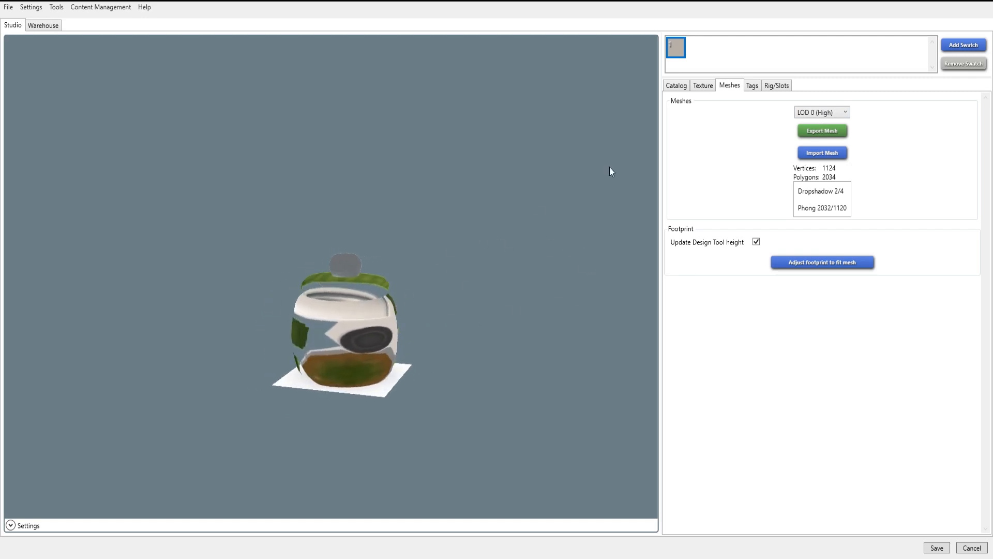
pyautogui.click(703, 86)
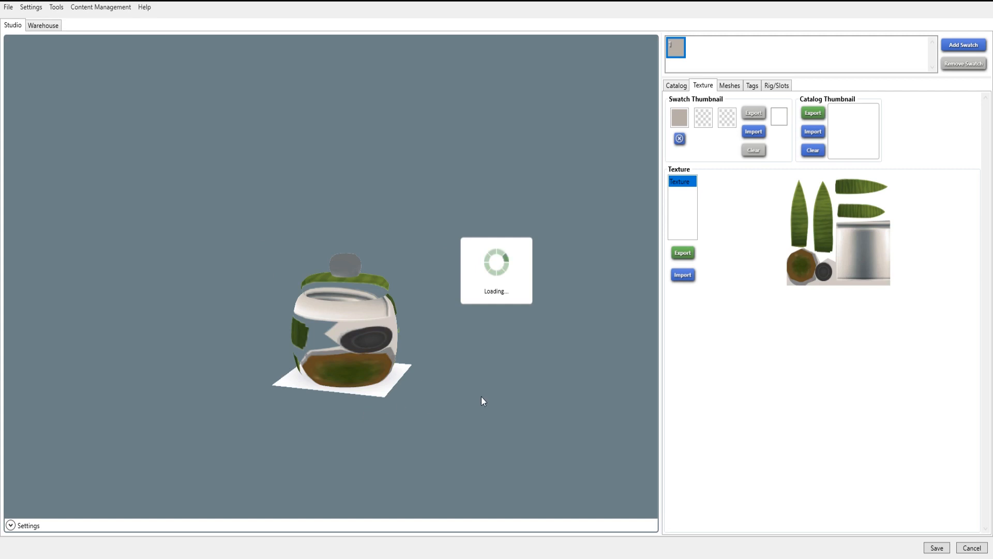
pyautogui.moveTo(408, 405); pyautogui.dragTo(316, 368)
pyautogui.moveTo(315, 368); pyautogui.dragTo(337, 367)
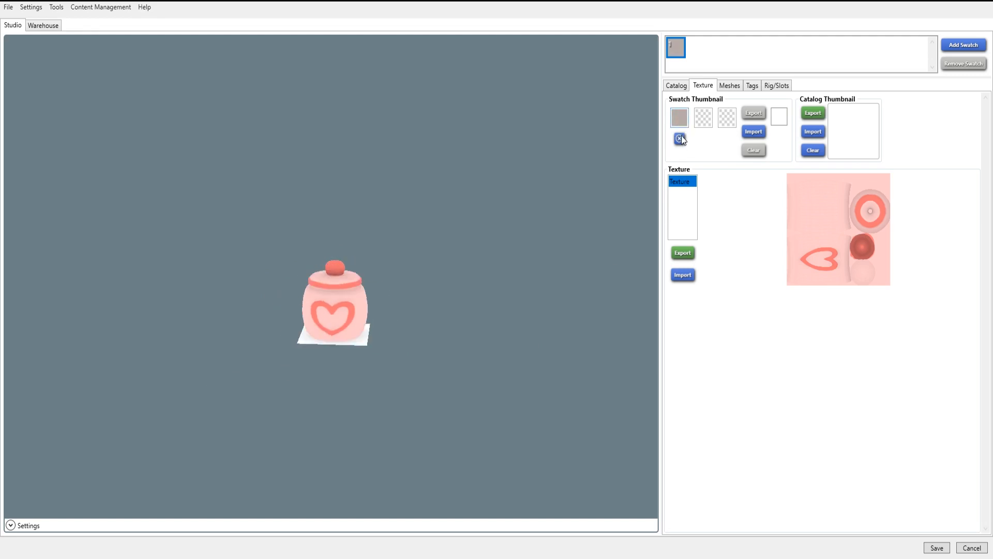
# Step: Recolour the jar's swatch thumbnail to match its pale pink and coral texture
pyautogui.click(679, 139)
pyautogui.click(702, 120)
pyautogui.click(648, 130)
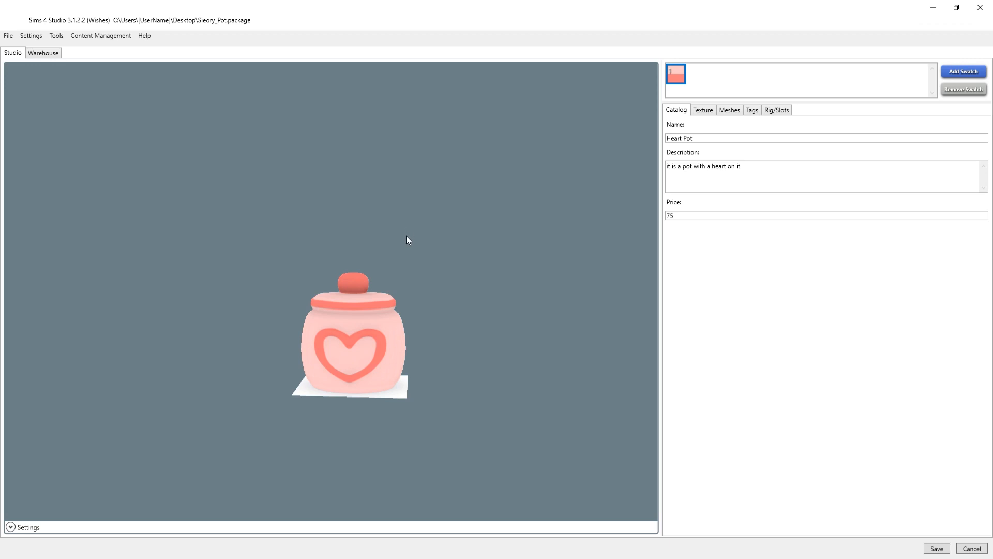
# Step: Among the package resources, replace the 4 x 4 DST Image with blankbump.dds from the blanks folder, using the DDS file format
pyautogui.click(33, 53)
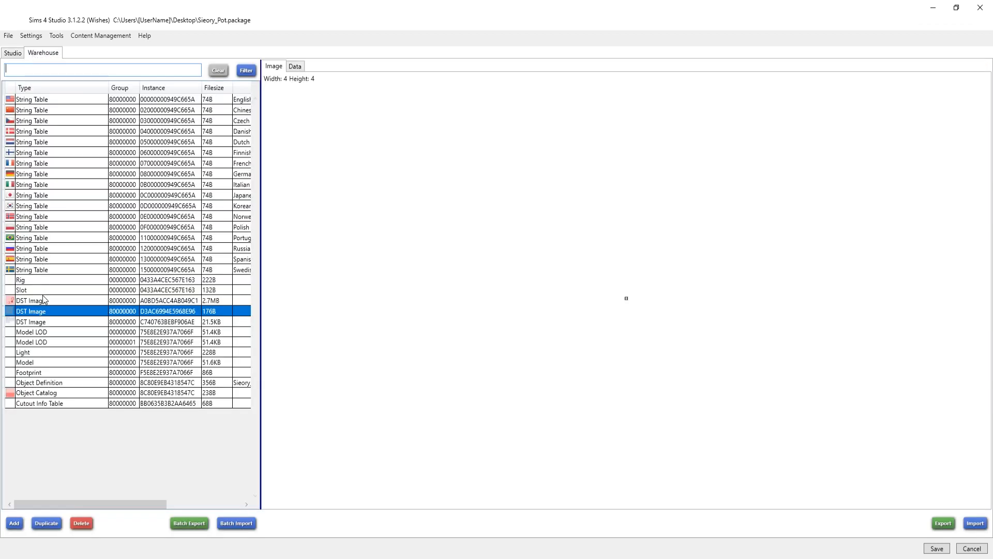
pyautogui.click(38, 323)
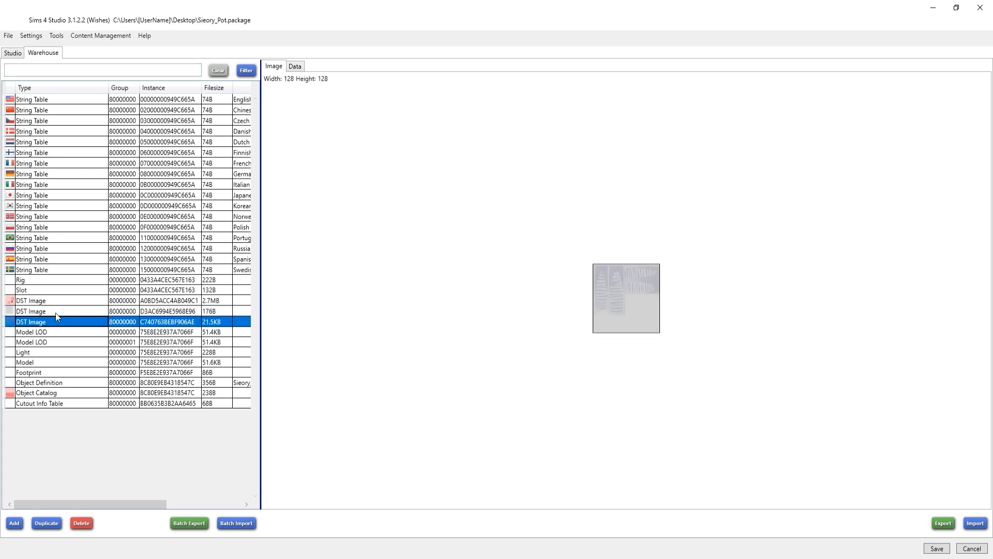
pyautogui.click(54, 312)
pyautogui.click(38, 302)
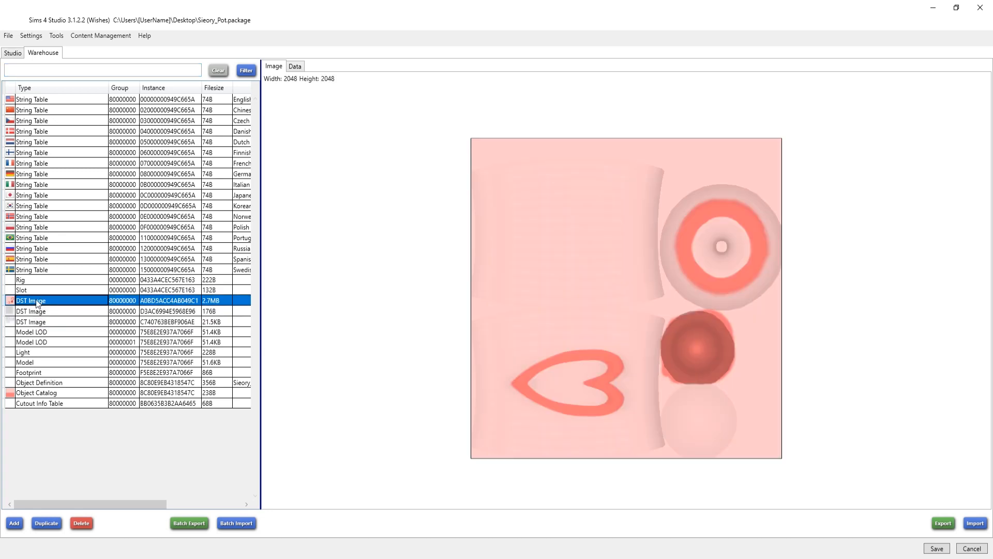
pyautogui.click(57, 313)
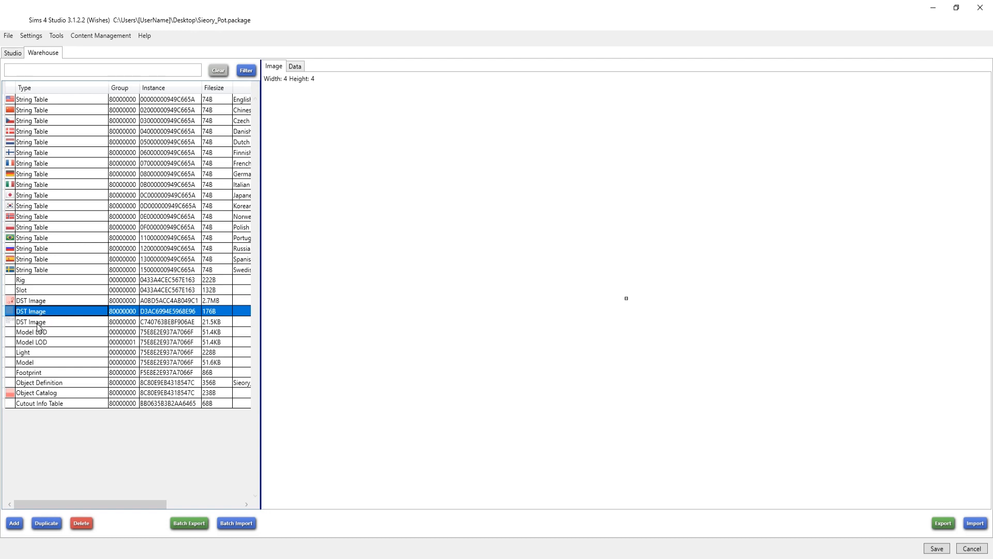
pyautogui.click(29, 323)
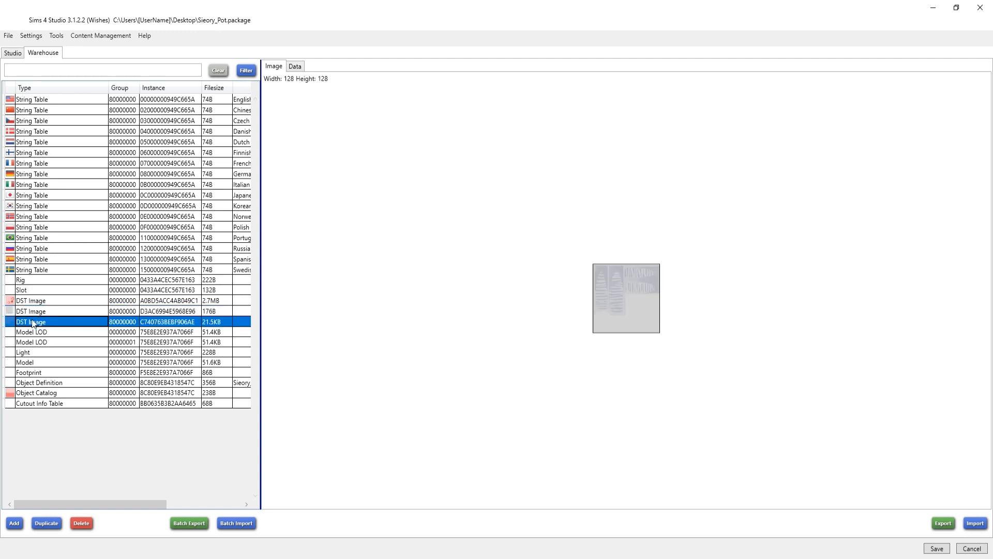
pyautogui.click(54, 313)
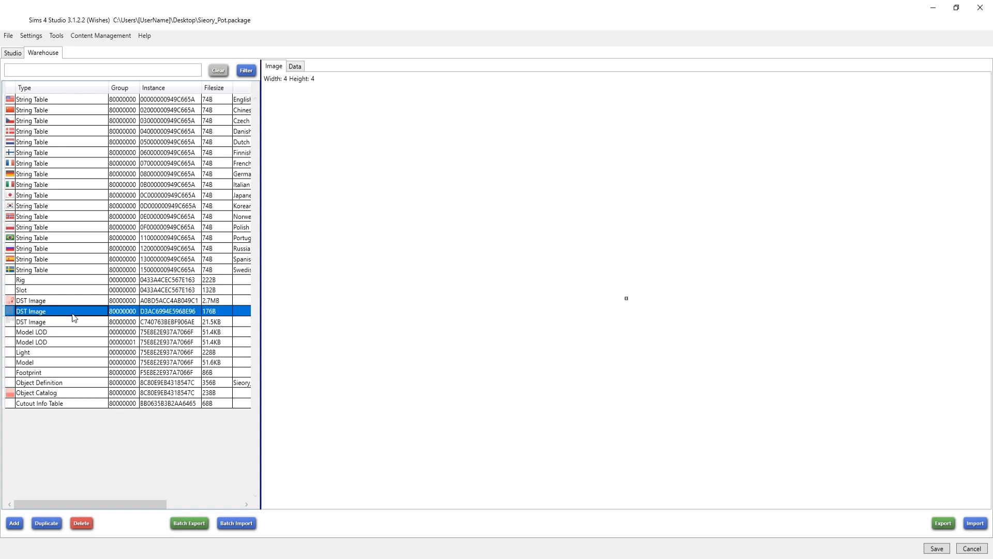
pyautogui.click(975, 523)
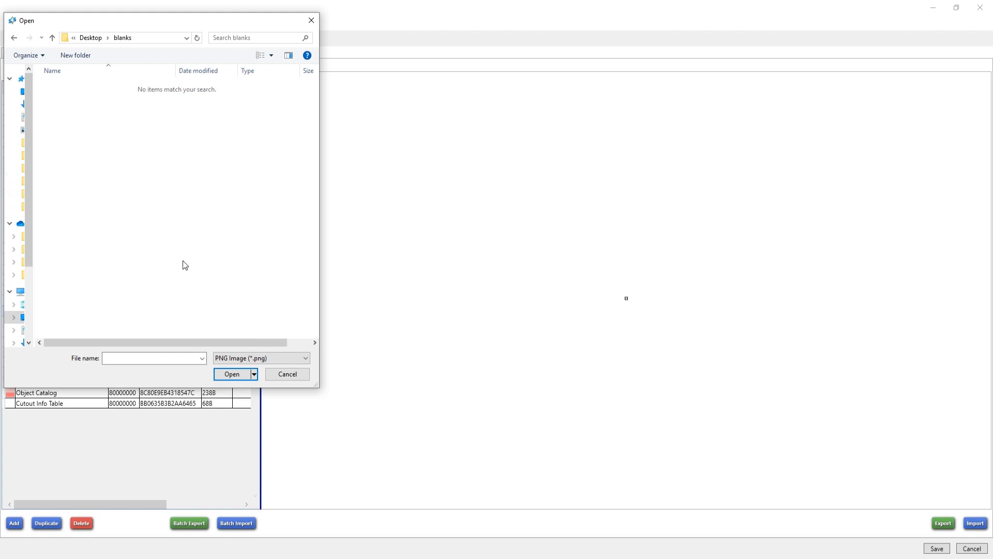
pyautogui.click(284, 358)
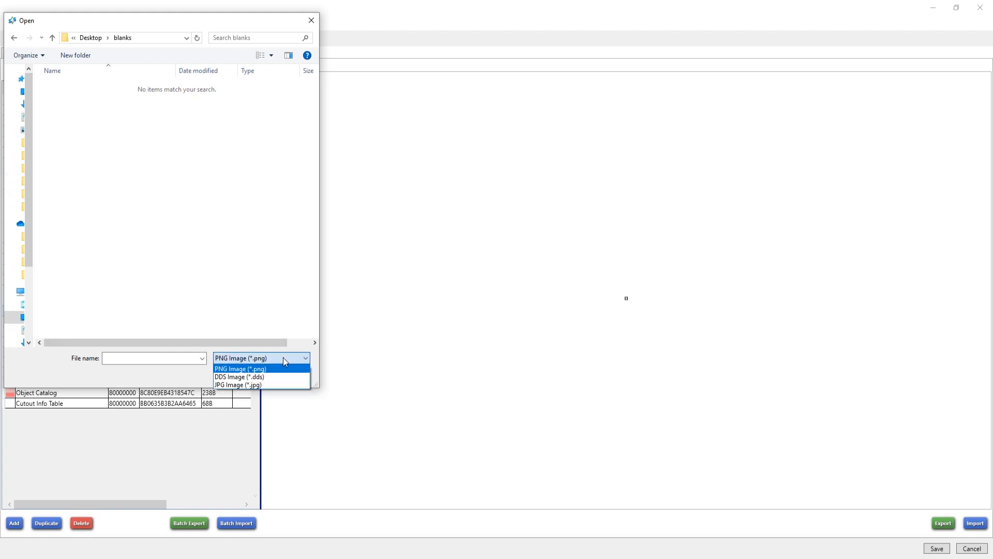
pyautogui.click(274, 377)
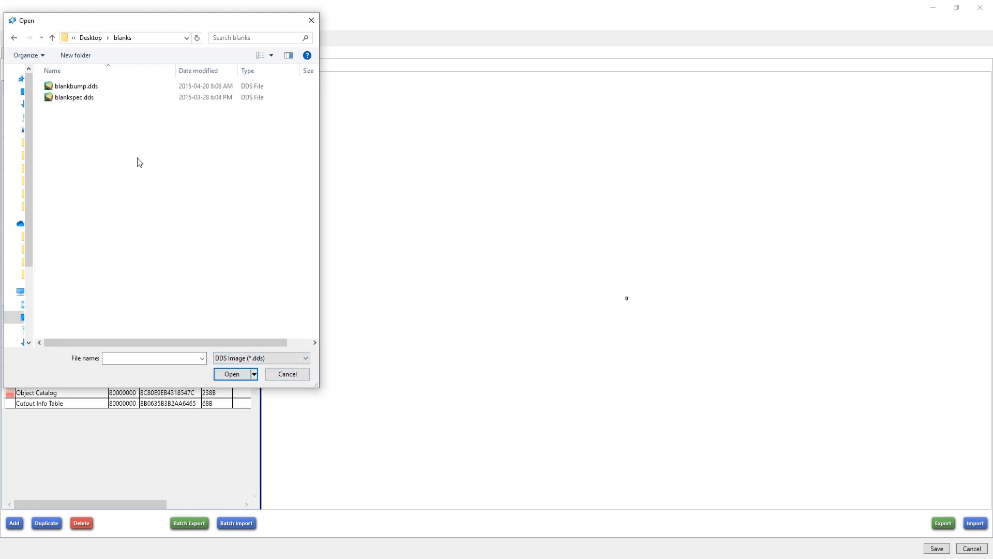
pyautogui.click(102, 89)
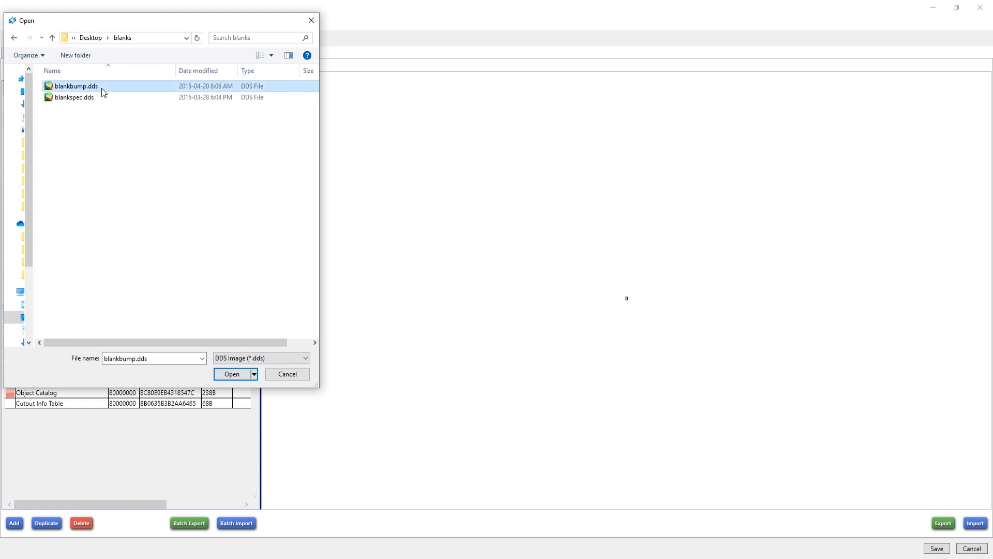
pyautogui.click(232, 373)
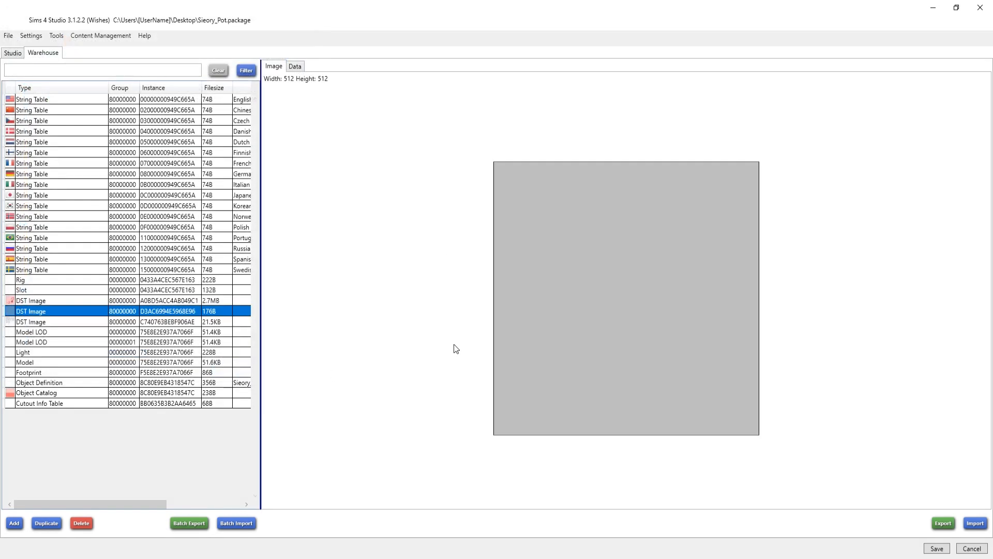
# Step: Replace the 128 x 128 DST Image of the old plant with blankspec.dds and save the Sieory_Pot package
pyautogui.click(75, 324)
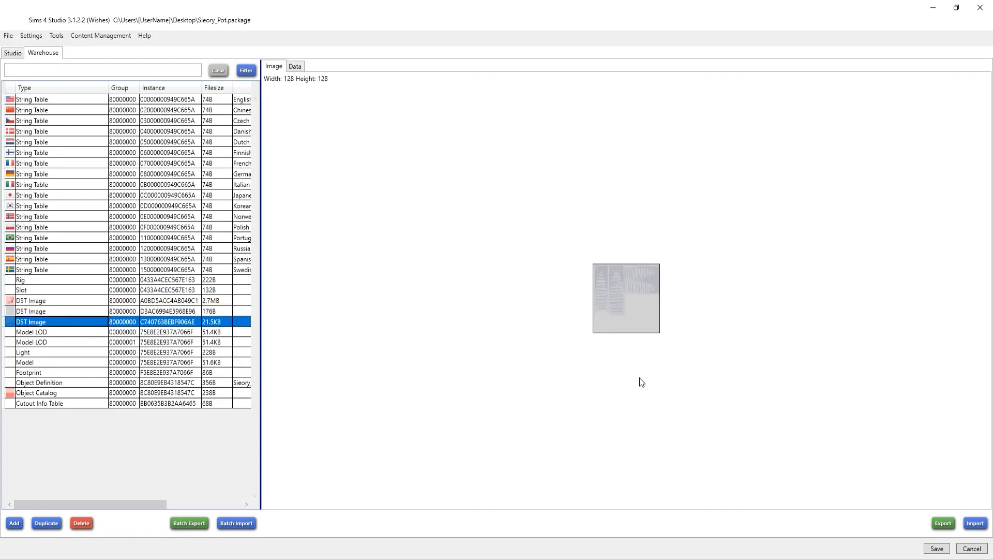
pyautogui.click(975, 524)
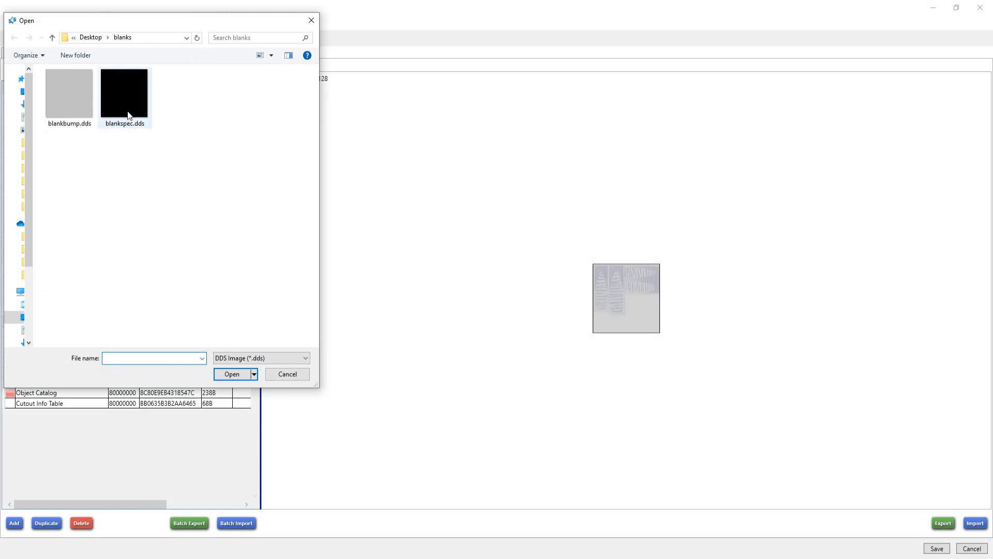
pyautogui.click(129, 126)
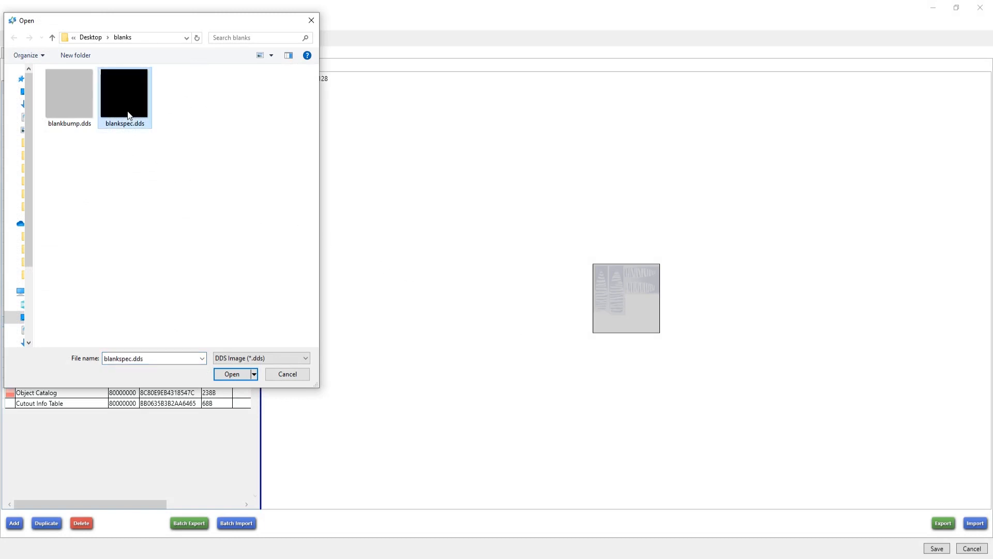
pyautogui.click(236, 374)
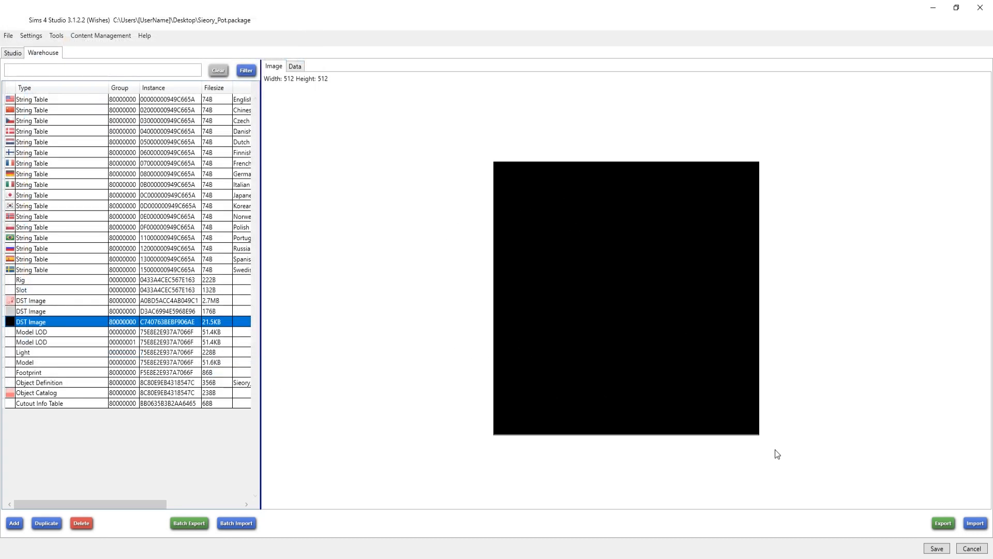
pyautogui.click(938, 550)
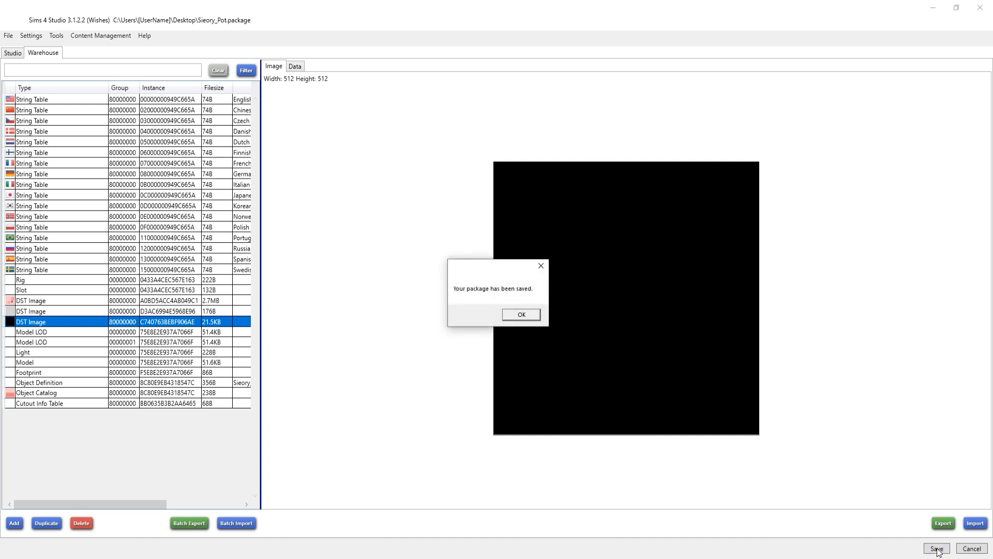
pyautogui.click(520, 315)
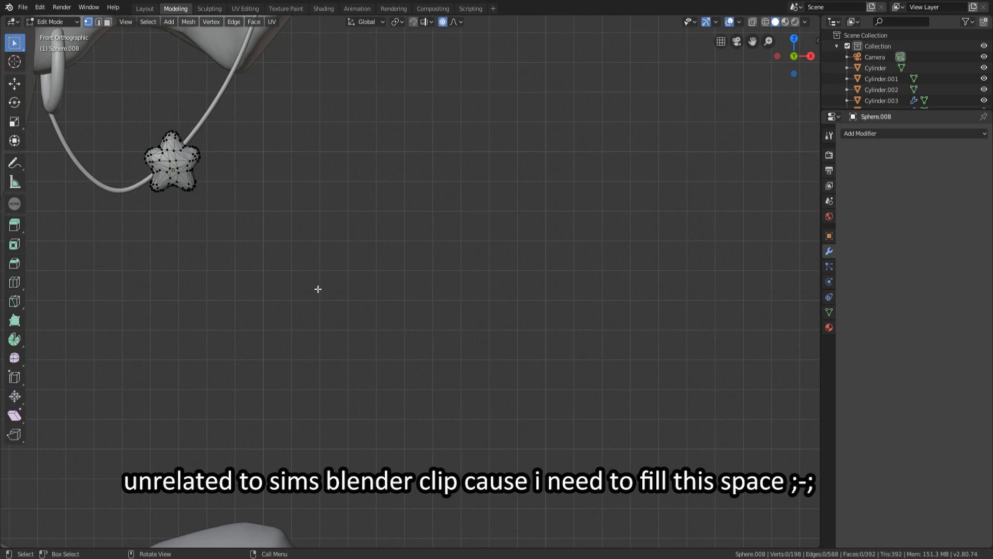
# Step: Switch to Blender and trace a rising upper arc of vertices in empty space below the ear, beside the star charm
pyautogui.scroll(2, 318, 290)
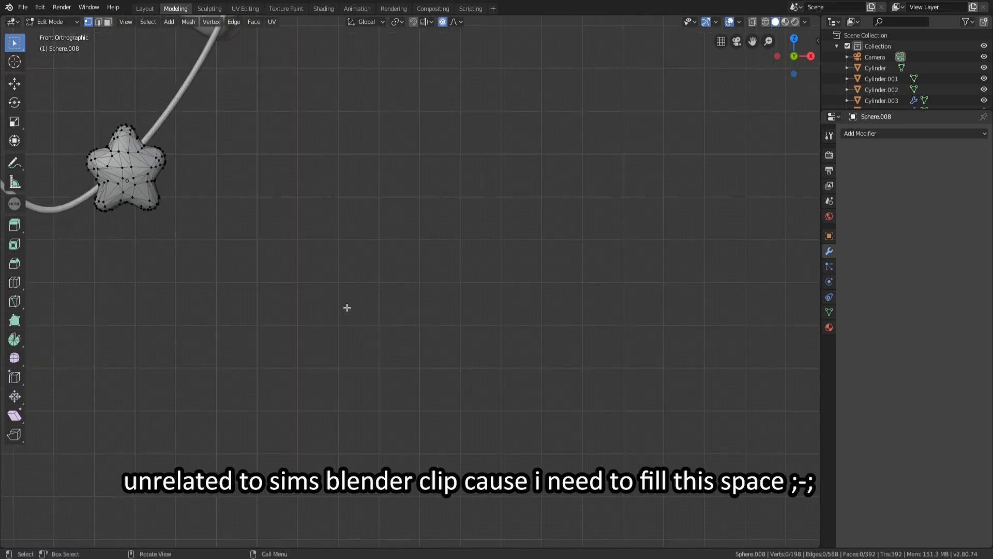
pyautogui.keyDown('ctrl'); pyautogui.rightClick(333, 304); pyautogui.keyUp('ctrl')
pyautogui.keyDown('ctrl'); pyautogui.rightClick(343, 290); pyautogui.keyUp('ctrl')
pyautogui.keyDown('ctrl'); pyautogui.rightClick(355, 283); pyautogui.keyUp('ctrl')
pyautogui.press('g')
pyautogui.scroll(20, 400, 310)
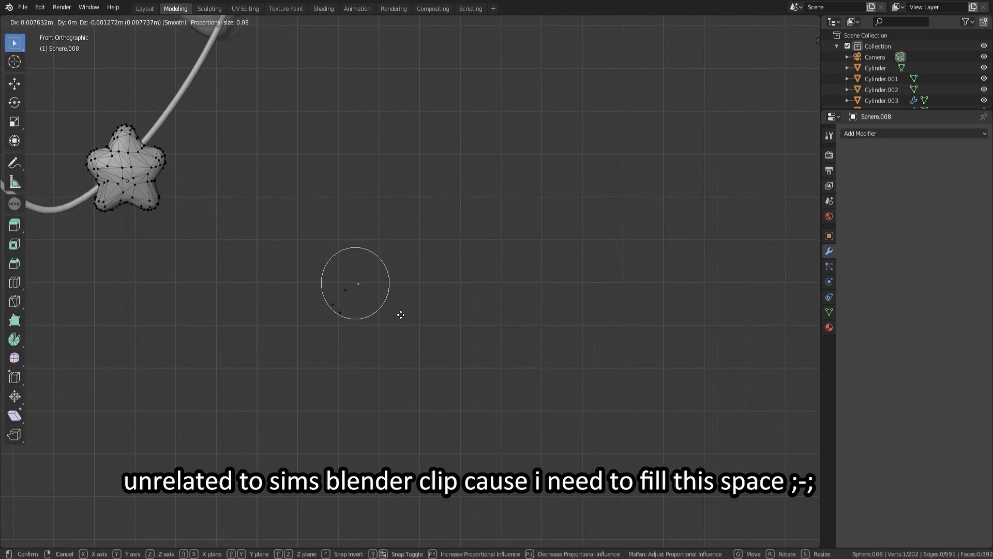
pyautogui.click(397, 313)
pyautogui.press('e')
pyautogui.click(412, 304)
pyautogui.press('e')
pyautogui.click(440, 292)
pyautogui.press('e')
pyautogui.click(465, 287)
pyautogui.press('e')
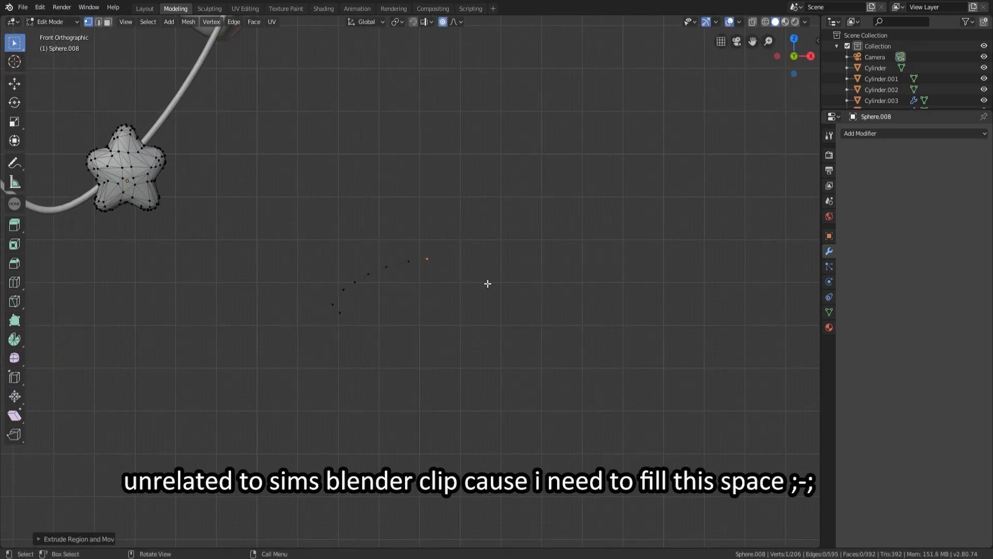
# Step: Extrude vertices from the arc's upper end down into a notch and along a second, shorter arc curving downward
pyautogui.click(486, 312)
pyautogui.press('e')
pyautogui.click(494, 310)
pyautogui.press('e')
pyautogui.click(509, 309)
pyautogui.press('e')
pyautogui.click(525, 310)
pyautogui.press('e')
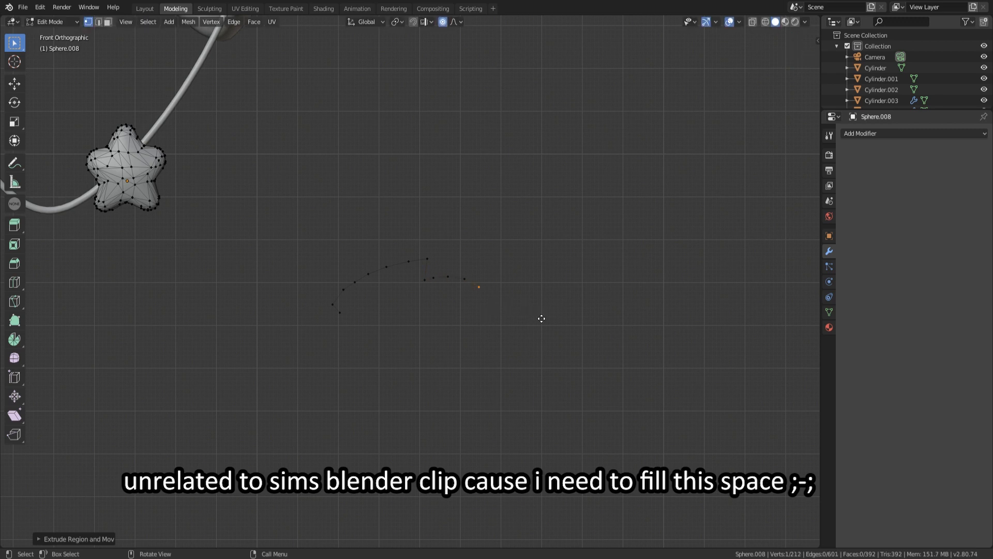
pyautogui.click(545, 351)
# Step: Extrude the outline's lower edge back toward its starting vertex and join the two ends with an edge
pyautogui.press('e')
pyautogui.click(535, 348)
pyautogui.press('e')
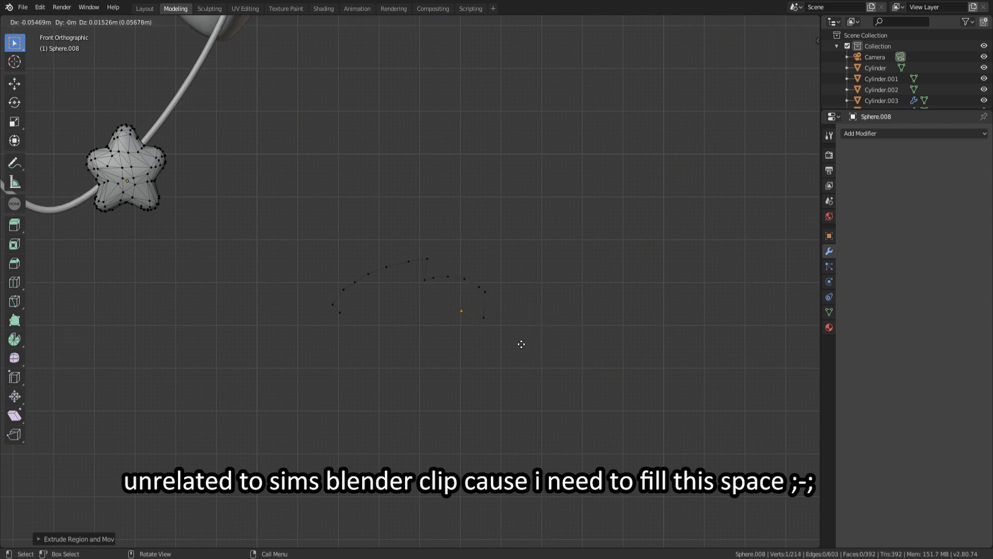
pyautogui.click(524, 345)
pyautogui.press('e')
pyautogui.click(512, 342)
pyautogui.press('e')
pyautogui.click(498, 340)
pyautogui.press('e')
pyautogui.click(479, 338)
pyautogui.press('e')
pyautogui.keyDown('shift'); pyautogui.click(340, 312); pyautogui.keyUp('shift')
pyautogui.press('f')
pyautogui.press('g')
pyautogui.scroll(-9, 410, 342)
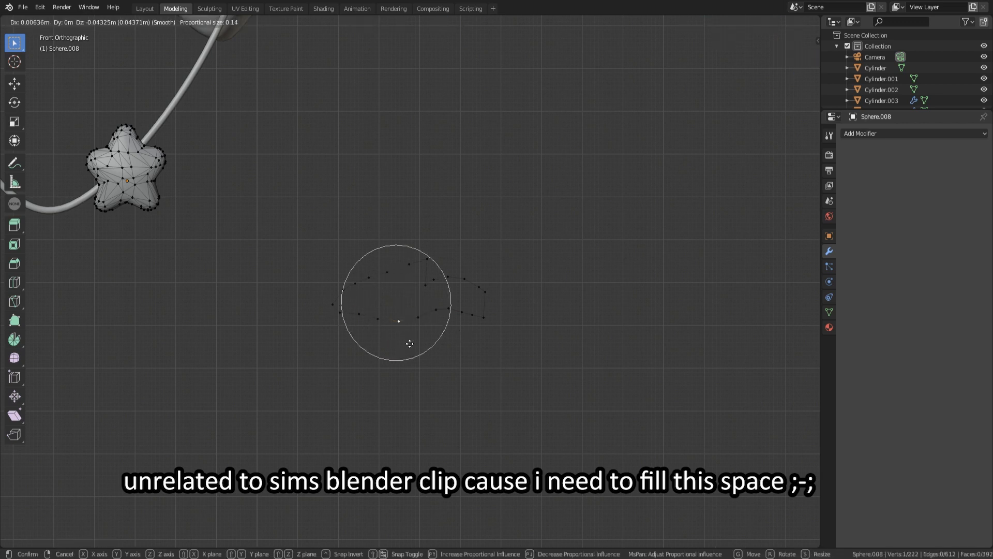
pyautogui.scroll(6, 408, 341)
pyautogui.rightClick(405, 338)
# Step: Circle-select the lower-edge vertices, lower them slightly and rotate the edge so its far end slopes down
pyautogui.press('c')
pyautogui.moveTo(365, 312); pyautogui.dragTo(473, 322)
pyautogui.rightClick(473, 323)
pyautogui.press('g')
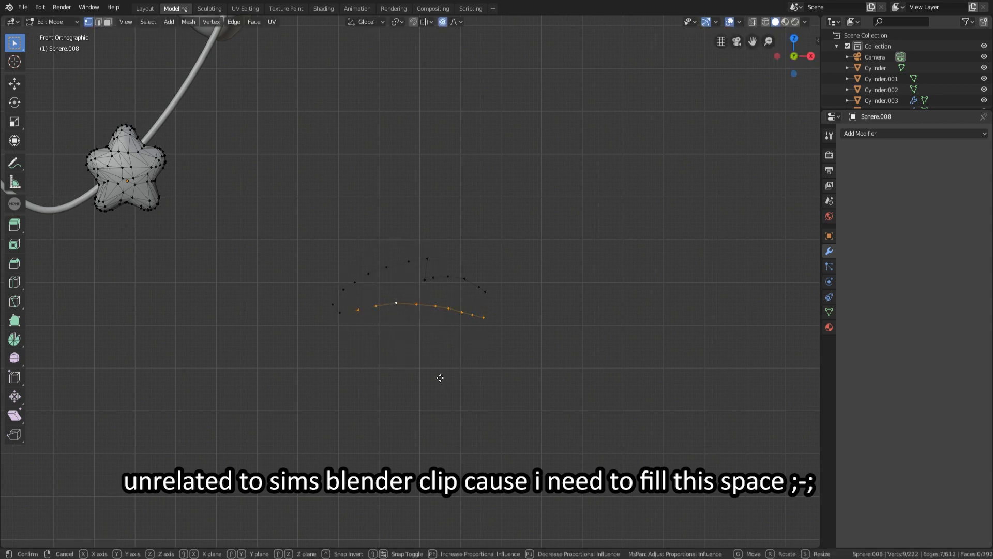
pyautogui.scroll(20, 443, 383)
pyautogui.click(441, 386)
pyautogui.press('r')
pyautogui.click(495, 371)
pyautogui.press('g')
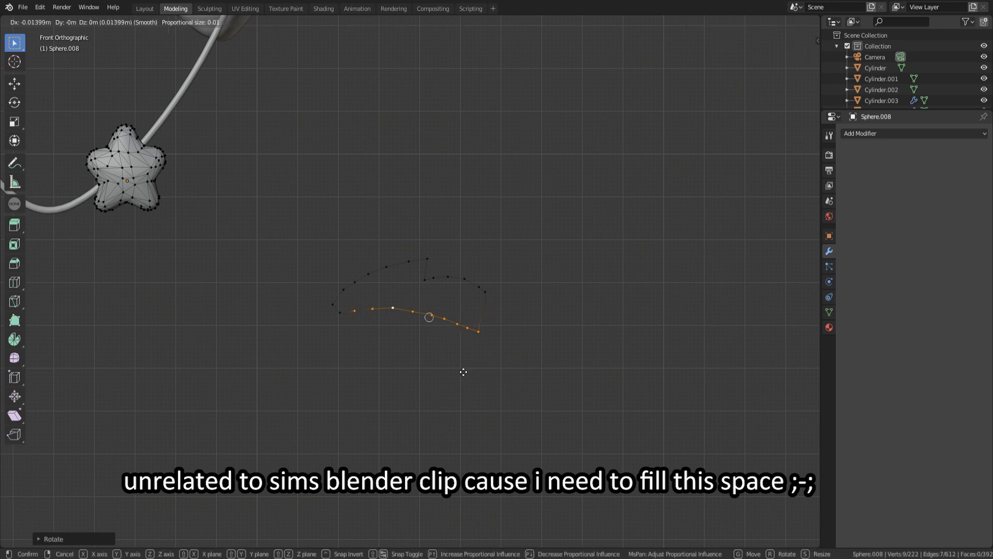
pyautogui.click(462, 371)
# Step: Select the four highest vertices of the upper arc and raise them slightly with a small proportional influence
pyautogui.click(428, 258)
pyautogui.press('g')
pyautogui.rightClick(455, 343)
pyautogui.keyDown('shift'); pyautogui.click(409, 261); pyautogui.keyUp('shift')
pyautogui.keyDown('shift'); pyautogui.click(386, 267); pyautogui.keyUp('shift')
pyautogui.keyDown('shift'); pyautogui.click(369, 273); pyautogui.keyUp('shift')
pyautogui.press('g')
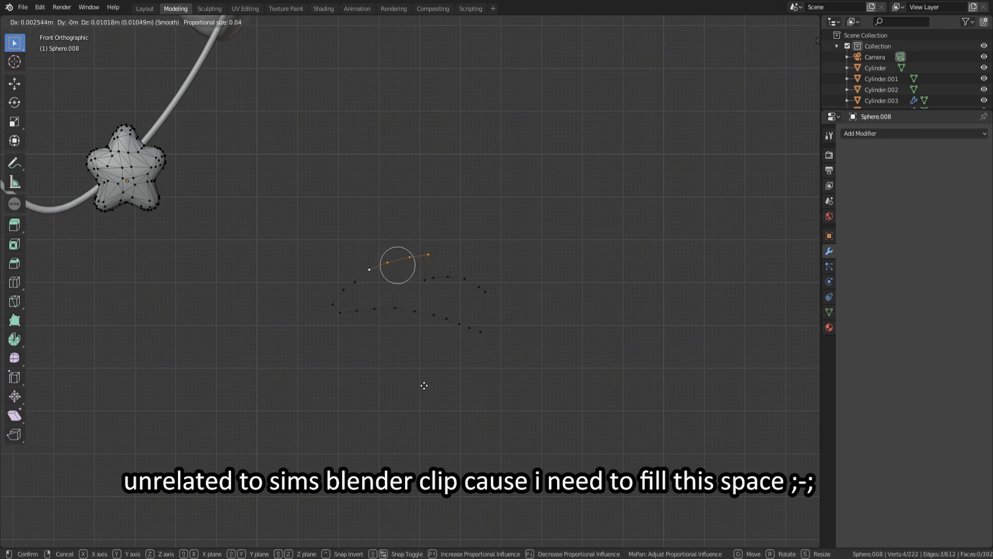
pyautogui.click(425, 382)
# Step: Nudge one vertex on the lower part of the upper arc and one on the shorter arc to smooth the curves
pyautogui.click(355, 282)
pyautogui.press('g')
pyautogui.click(369, 333)
pyautogui.click(464, 281)
pyautogui.press('g')
pyautogui.click(447, 378)
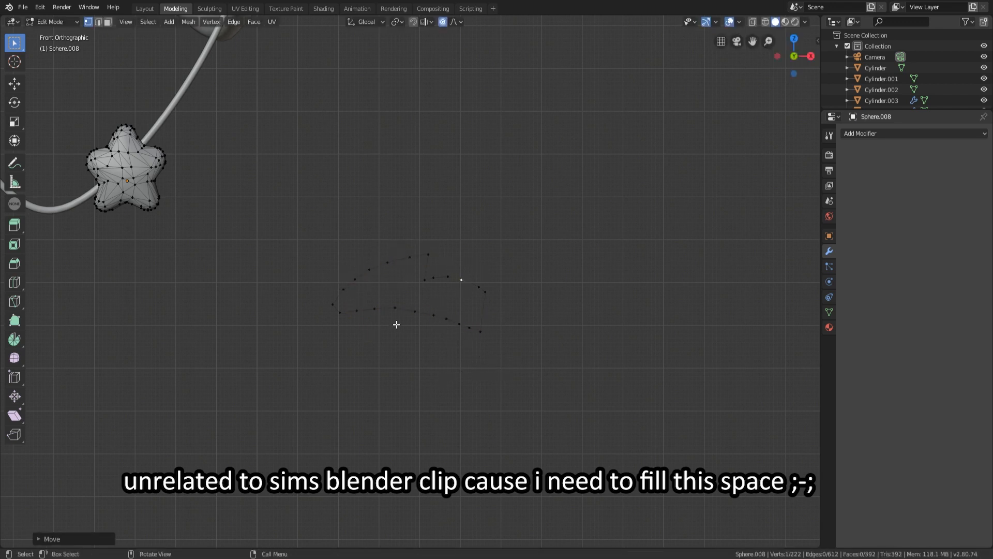
# Step: Circle-select the outline's vertices and separate them from the star charm into their own object
pyautogui.press('c')
pyautogui.moveTo(333, 292)
pyautogui.mouseDown()
pyautogui.moveTo(411, 265)
pyautogui.moveTo(489, 323)
pyautogui.mouseUp()
pyautogui.rightClick(502, 335)
pyautogui.press('p')
pyautogui.click(505, 337)
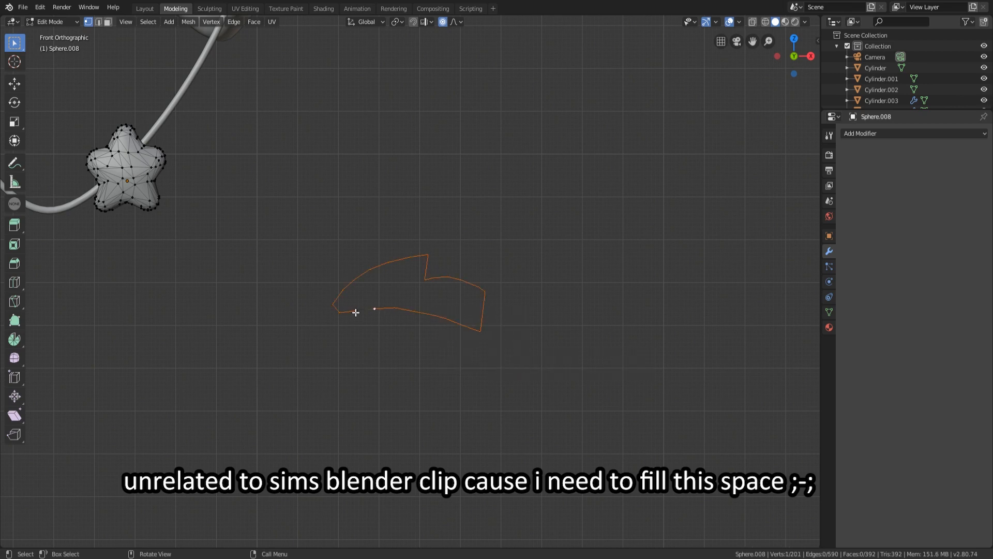
# Step: Delete the stray outline vertices left behind in the star charm's mesh
pyautogui.click(145, 8)
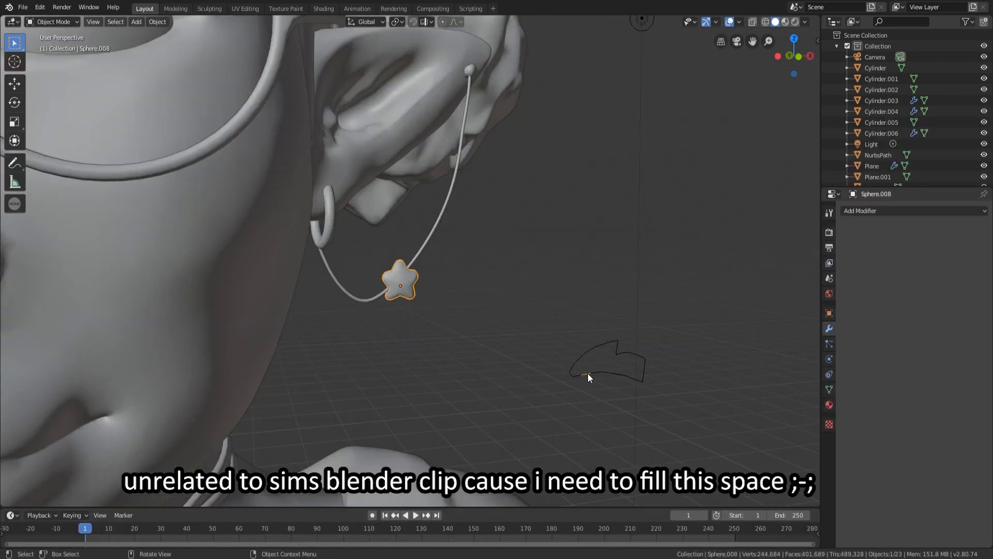
pyautogui.click(189, 9)
pyautogui.press('c')
pyautogui.click(365, 312)
pyautogui.rightClick(365, 312)
pyautogui.press('x')
pyautogui.click(382, 342)
pyautogui.click(373, 312)
pyautogui.press('x')
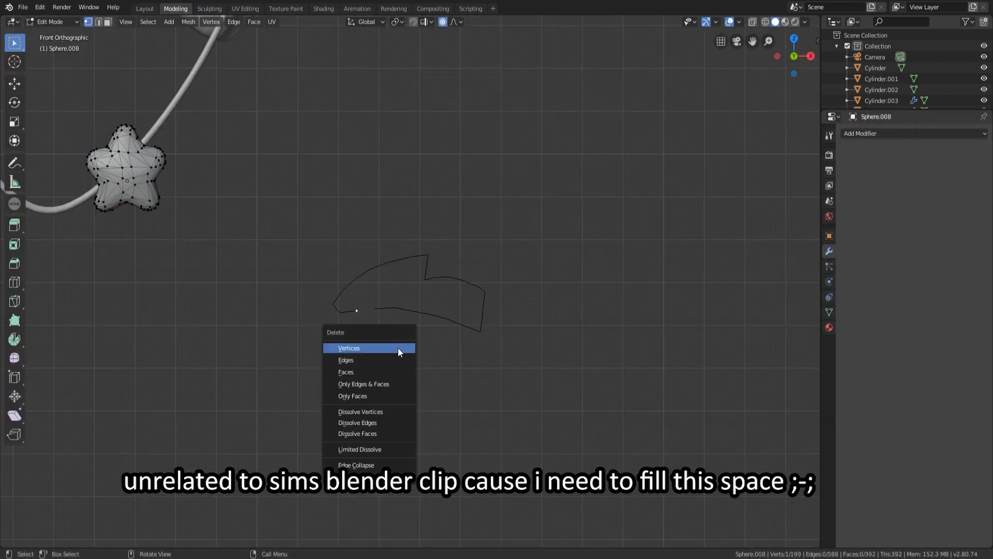
pyautogui.click(399, 349)
# Step: Select the separated outline object and open its mesh for editing
pyautogui.click(145, 8)
pyautogui.click(587, 344)
pyautogui.click(230, 10)
pyautogui.click(176, 9)
pyautogui.moveTo(392, 322); pyautogui.dragTo(393, 314, button='middle')
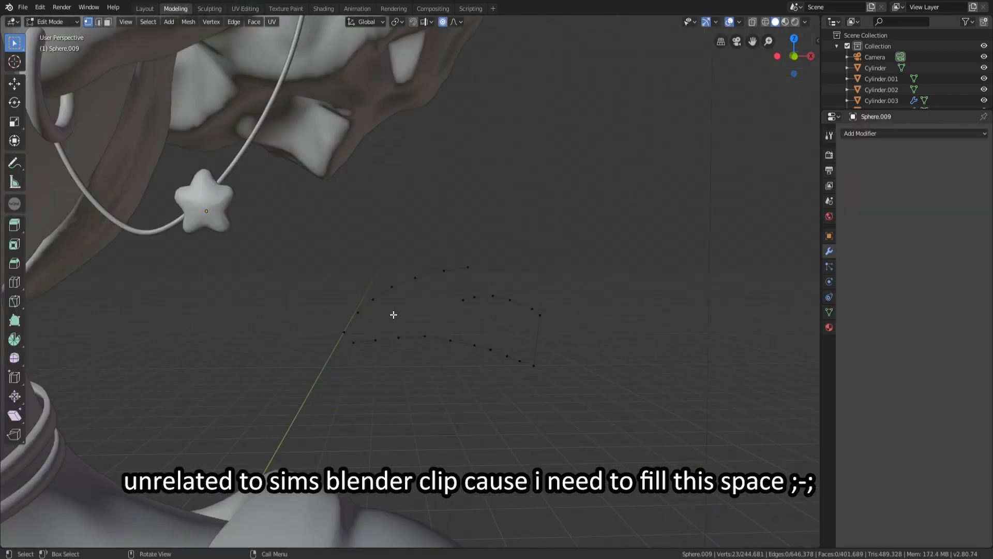
# Step: Select all vertices of the separated outline and fill them with a single face
pyautogui.click(375, 339)
pyautogui.press('c')
pyautogui.moveTo(408, 331); pyautogui.dragTo(543, 361)
pyautogui.rightClick(542, 361)
pyautogui.press('f')
# Step: Add a Solidify modifier with a thickness of -0.38 m to the filled face and apply it in Object Mode
pyautogui.click(864, 134)
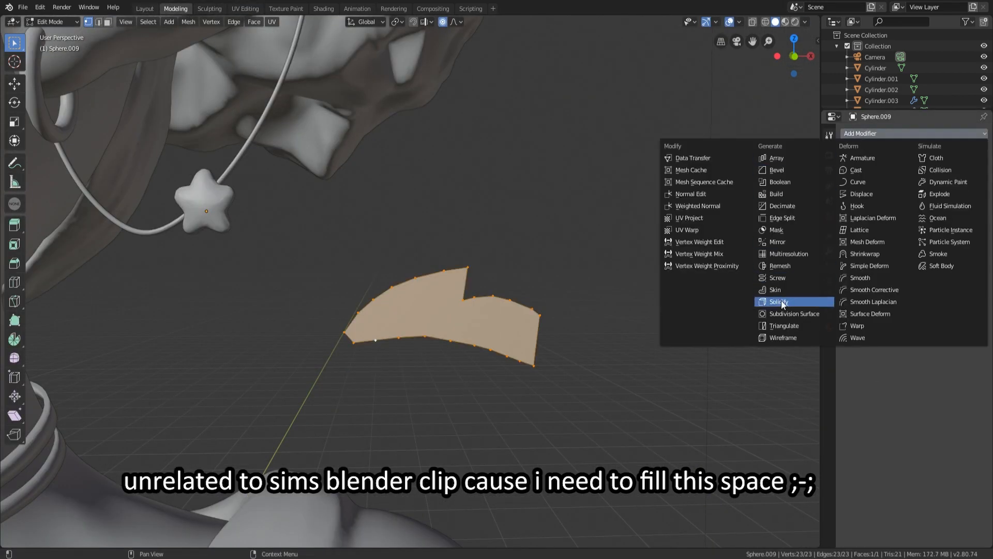
pyautogui.click(783, 304)
pyautogui.moveTo(197, 533); pyautogui.dragTo(236, 540, button='middle')
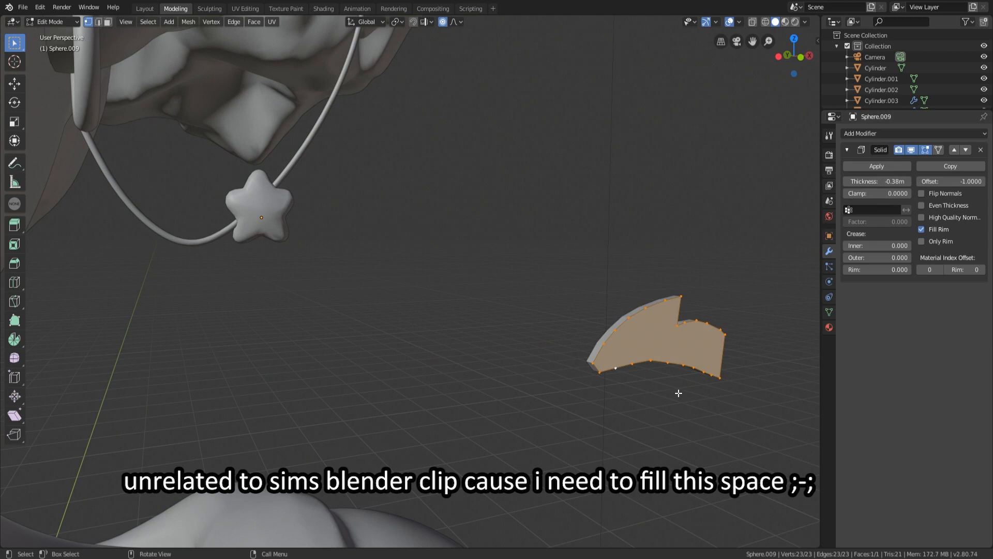
pyautogui.moveTo(679, 394); pyautogui.dragTo(678, 400, button='middle')
pyautogui.click(874, 168)
pyautogui.press('Tab')
pyautogui.click(870, 168)
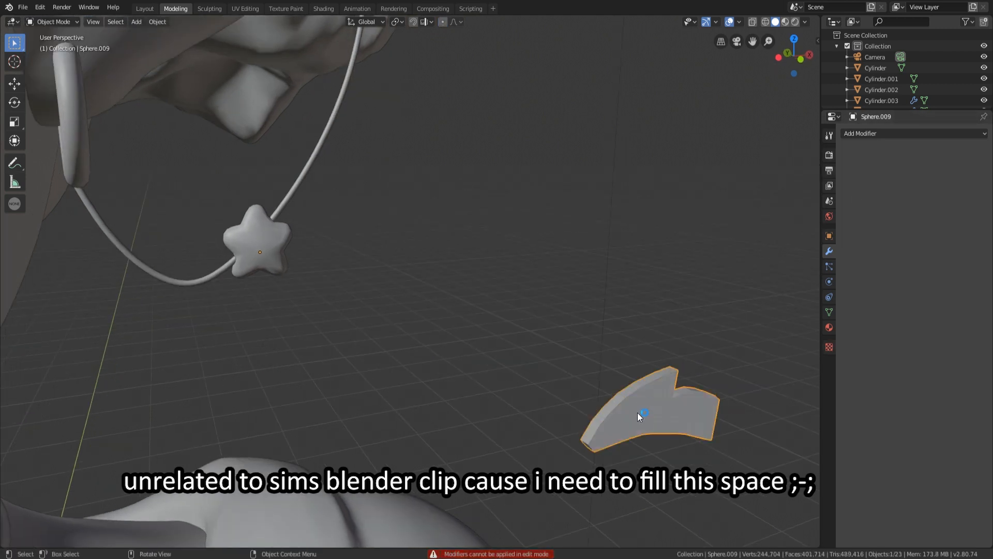
# Step: Move the entire mesh of the thickened shape with the Move tool until it sits just above the star charm on the earring chain
pyautogui.hotkey('shift', 'space')
pyautogui.press('g')
pyautogui.click(144, 9)
pyautogui.click(179, 10)
pyautogui.click(15, 83)
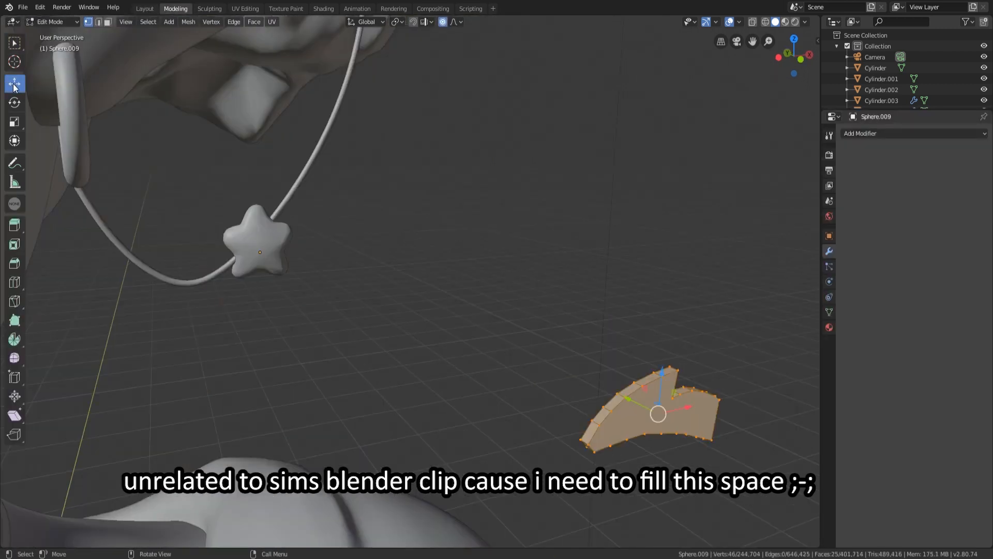
pyautogui.moveTo(630, 398); pyautogui.dragTo(375, 269)
pyautogui.moveTo(401, 238); pyautogui.dragTo(401, 175)
pyautogui.moveTo(388, 217); pyautogui.dragTo(412, 224)
pyautogui.moveTo(412, 225); pyautogui.dragTo(420, 265, button='middle')
pyautogui.moveTo(465, 290); pyautogui.dragTo(326, 304)
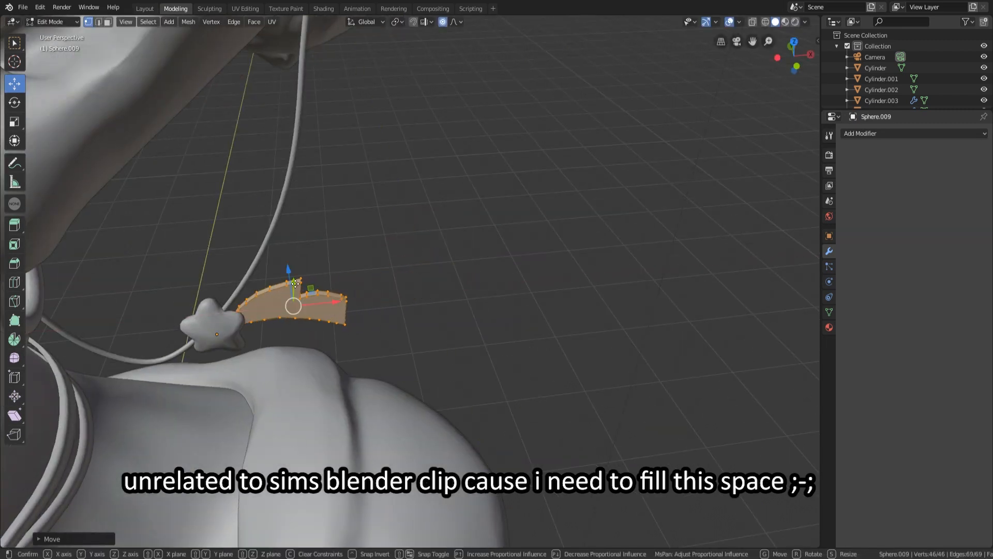
pyautogui.moveTo(289, 272); pyautogui.dragTo(282, 213)
# Step: Rotate the shape's mesh about the global Y axis to follow the earring chain and nudge it into place above the star charm
pyautogui.press('r')
pyautogui.press('x')
pyautogui.press('y')
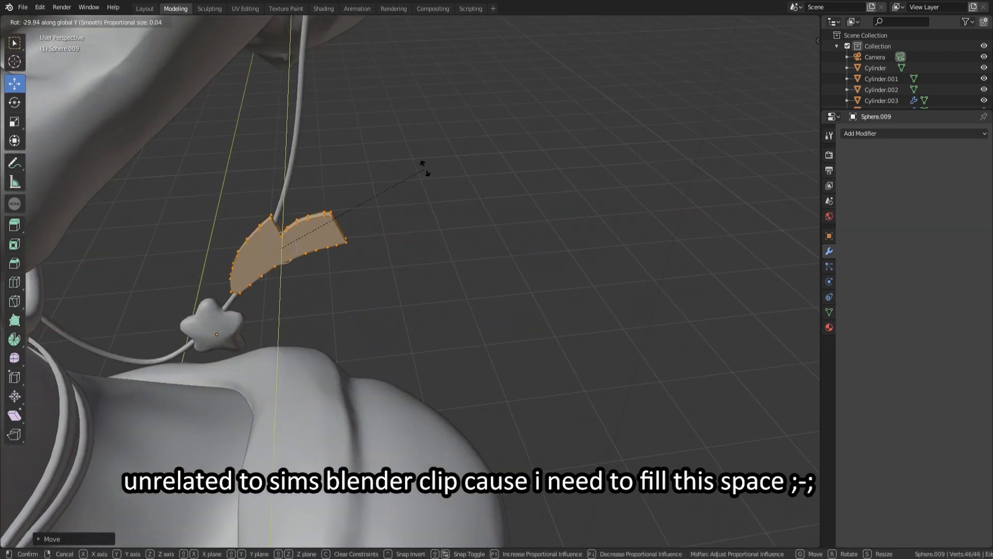
pyautogui.click(424, 169)
pyautogui.moveTo(331, 245); pyautogui.dragTo(319, 248)
pyautogui.press('r')
pyautogui.press('y')
pyautogui.click(404, 238)
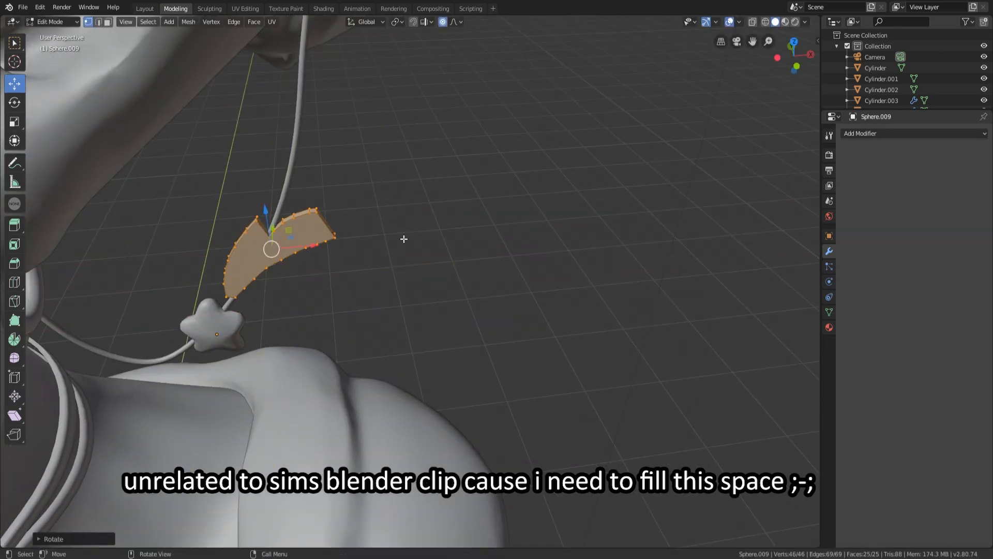
pyautogui.moveTo(407, 314); pyautogui.dragTo(415, 275, button='middle')
pyautogui.press('g')
pyautogui.click(414, 284)
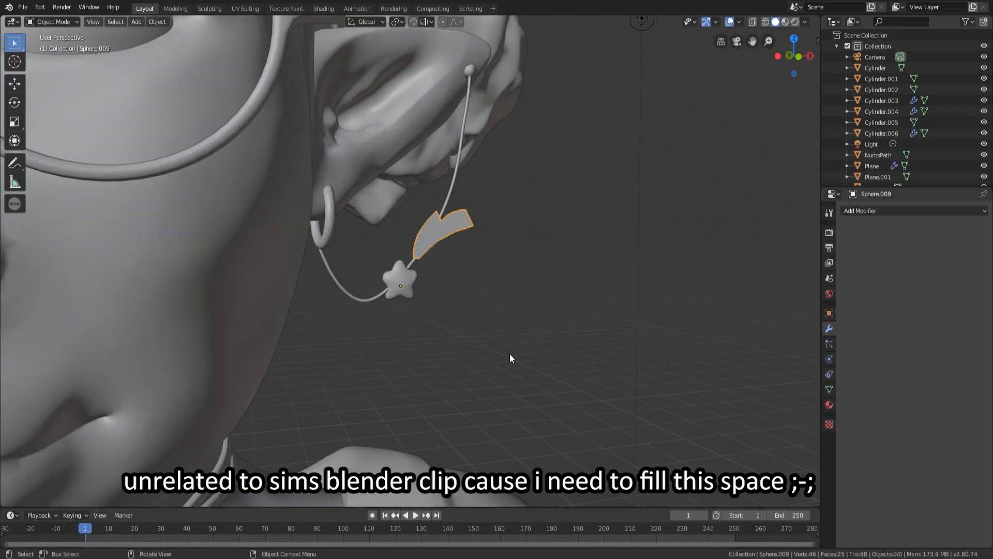
# Step: Select the tail-like shape from a side view of the head and move it about 0.02 m along Y onto the earring chain
pyautogui.scroll(-5, 510, 352)
pyautogui.scroll(-5, 638, 259)
pyautogui.scroll(6, 637, 258)
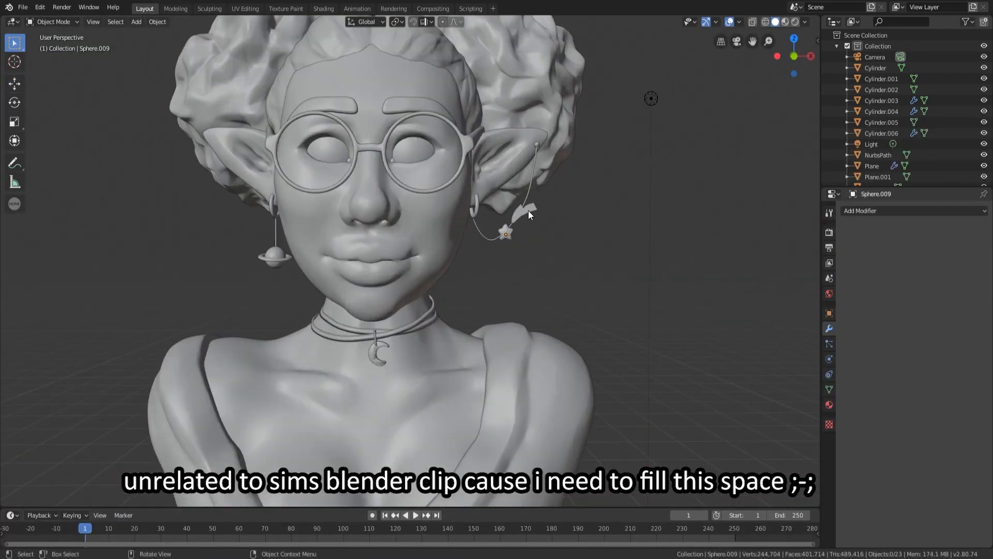
pyautogui.moveTo(611, 267); pyautogui.dragTo(414, 288, button='middle')
pyautogui.scroll(-2, 603, 266)
pyautogui.scroll(5, 504, 302)
pyautogui.click(420, 263)
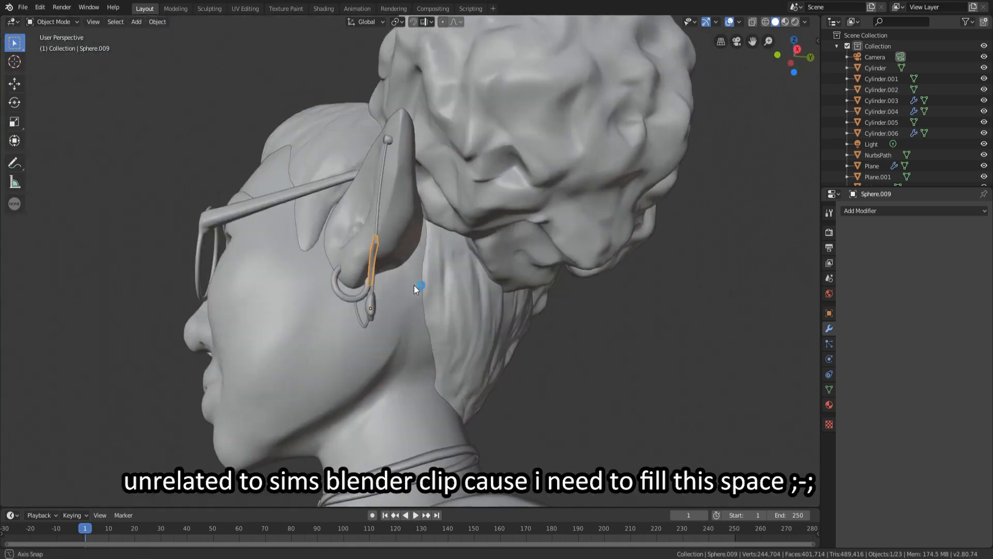
pyautogui.scroll(3, 414, 288)
pyautogui.press('g')
pyautogui.click(424, 298)
# Step: Scale the shape by about 1.09 along Z and about 1.2 along Y
pyautogui.moveTo(461, 357); pyautogui.dragTo(501, 357, button='middle')
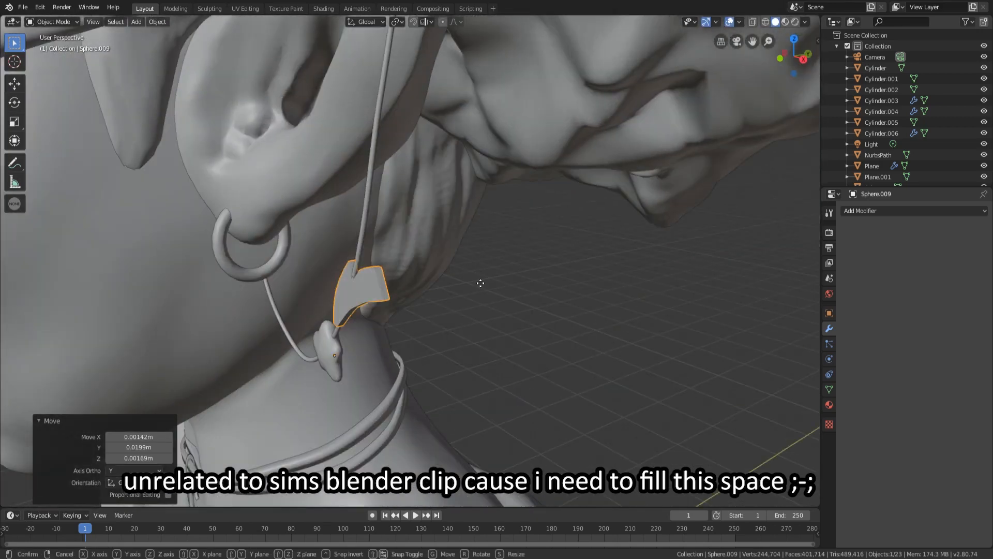
pyautogui.press('s')
pyautogui.press('x')
pyautogui.click(554, 290)
pyautogui.press('s')
pyautogui.press('y')
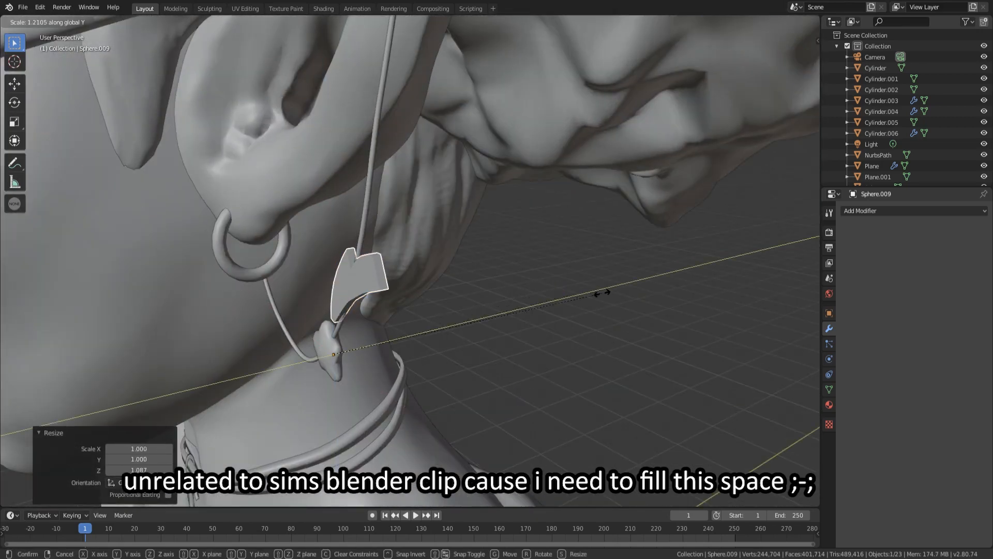
pyautogui.click(599, 291)
# Step: Reposition the shape on the chain above the star charm and rotate it by about -1.4° from an angled front view
pyautogui.press('g')
pyautogui.click(545, 329)
pyautogui.press('g')
pyautogui.moveTo(545, 330); pyautogui.dragTo(497, 310, button='middle')
pyautogui.click(430, 352)
pyautogui.press('r')
pyautogui.click(477, 322)
pyautogui.press('g')
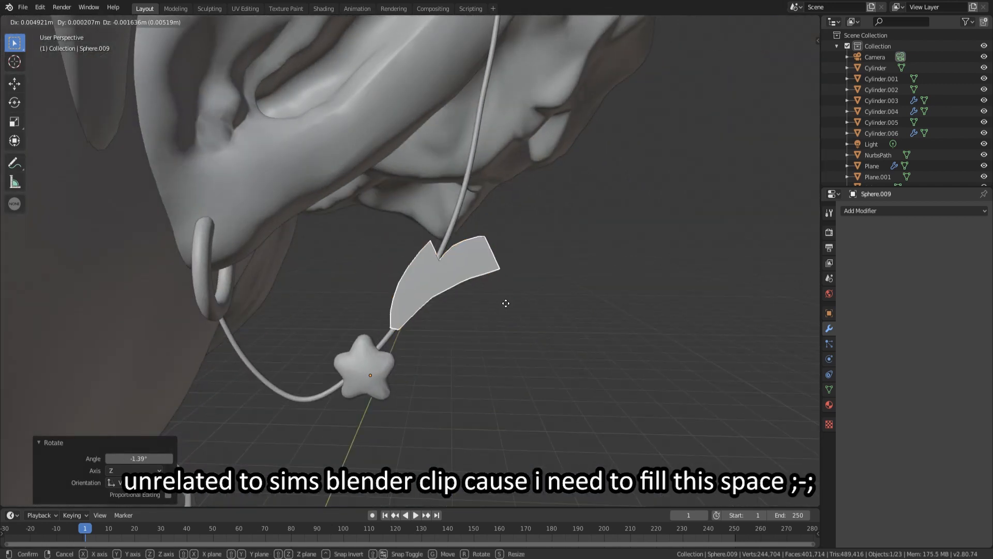
pyautogui.click(505, 303)
pyautogui.scroll(-5, 481, 324)
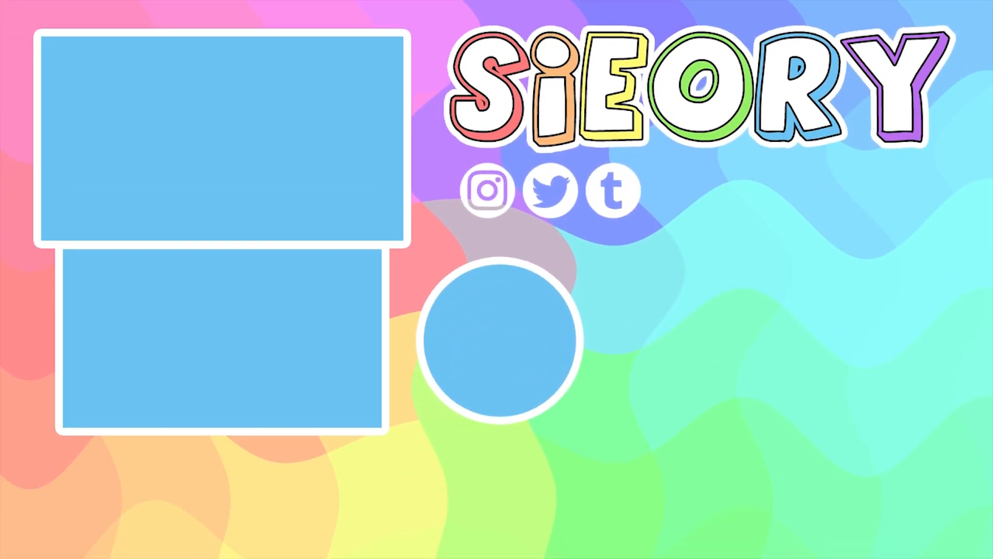